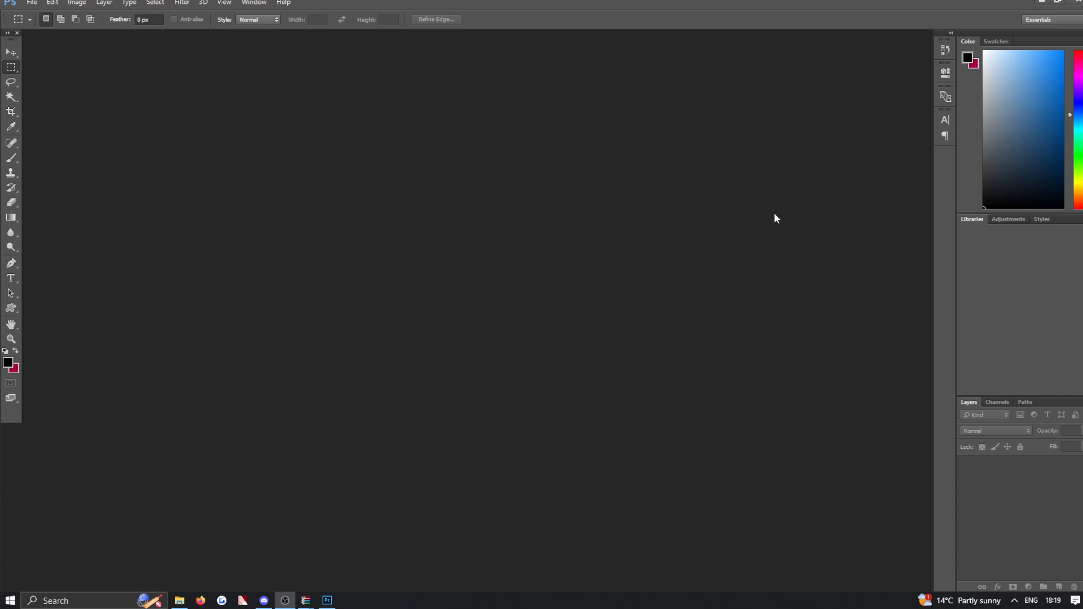
Open a cloth_d.psd kit file from the recently used files.
click(25, 5)
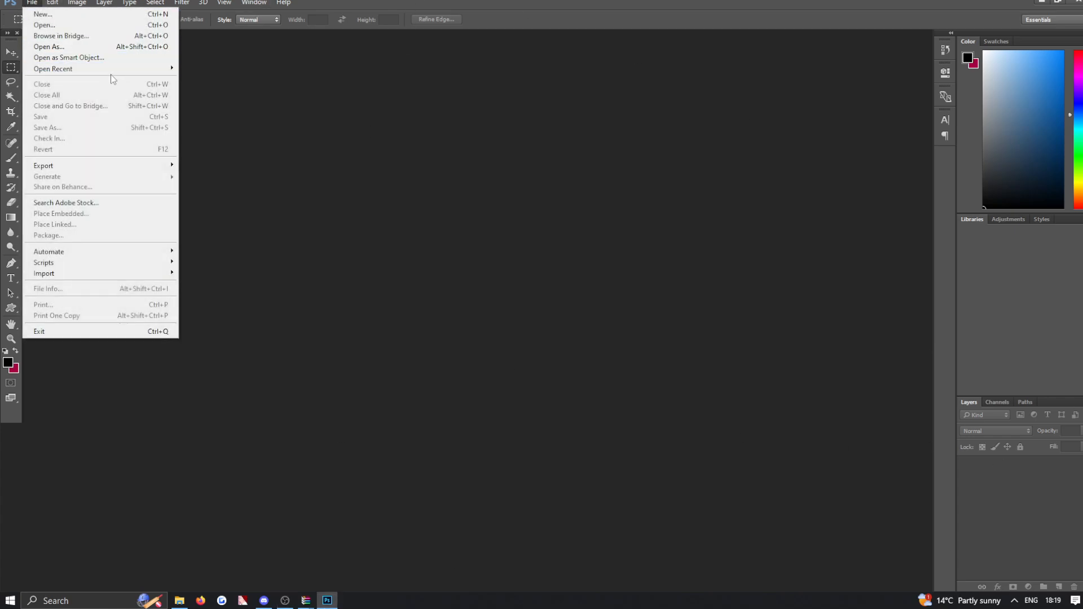
mouse_move(118, 70)
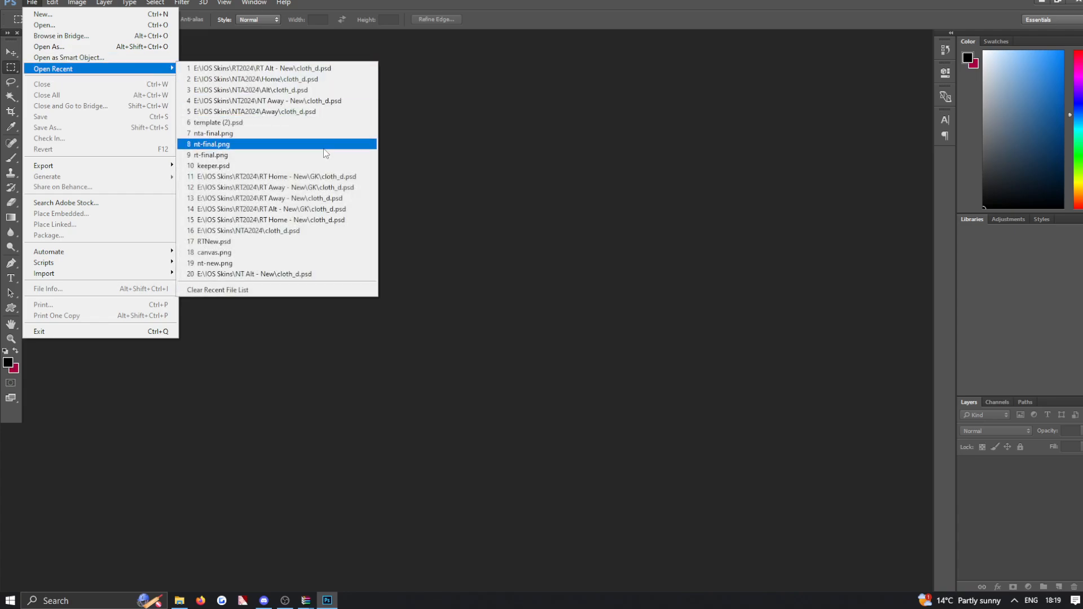
click(345, 86)
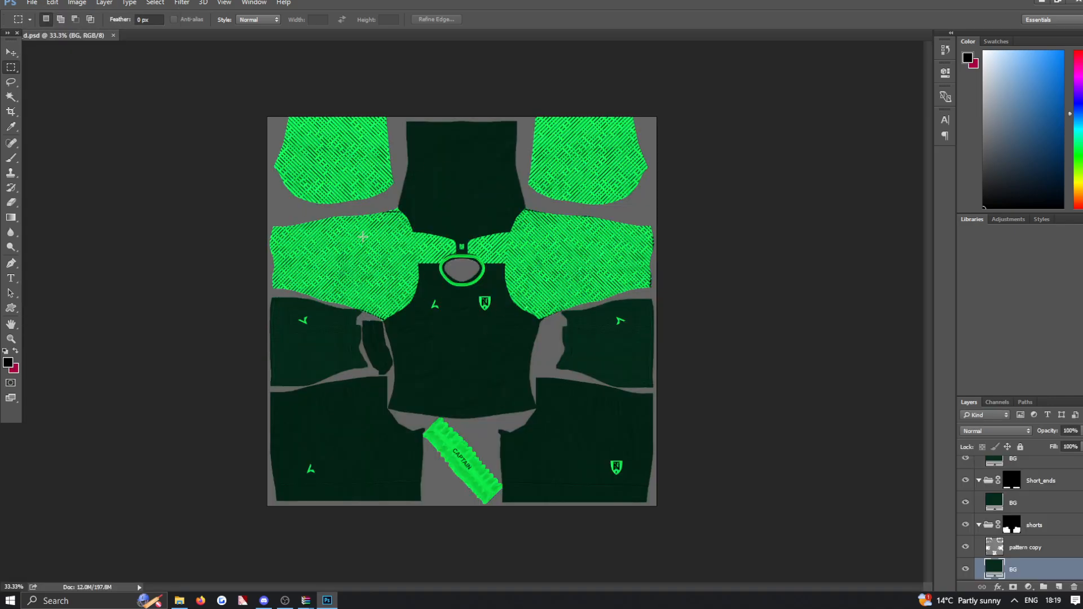
Delete Layer 38, the dark green shirt body design, from the kit file.
drag(243, 112, 697, 589)
click(743, 264)
scroll(1044, 534, up, 10)
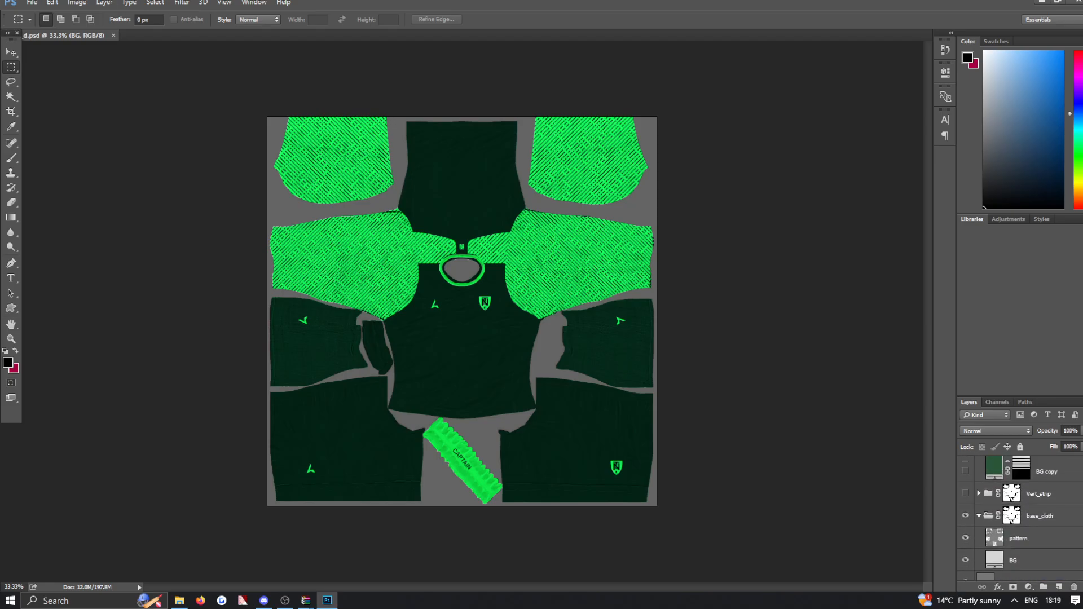
click(1044, 534)
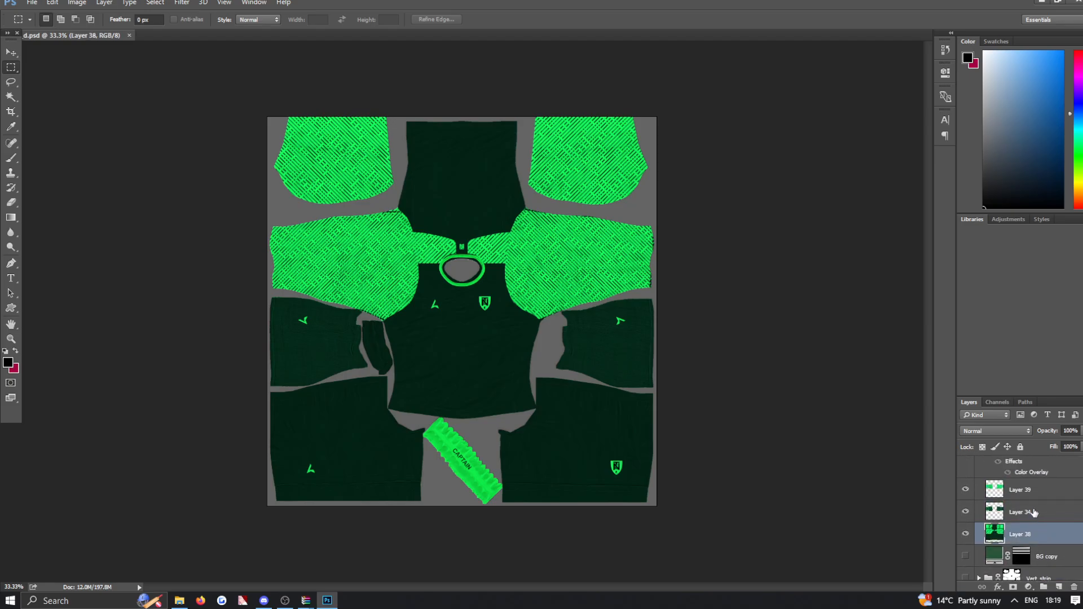
key(Delete)
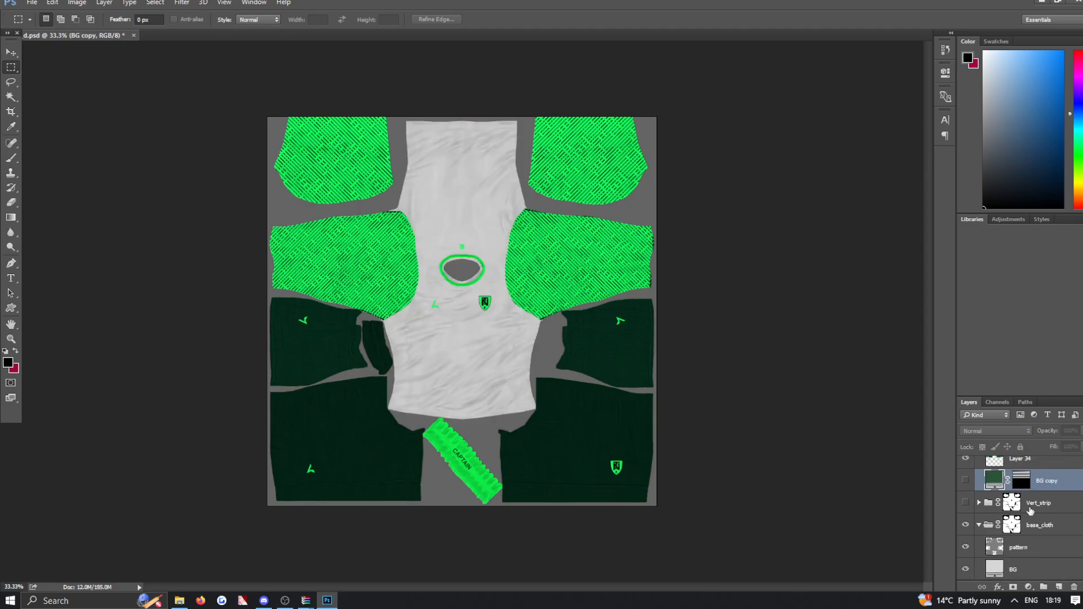
Toggle Layer 34's visibility to check what it affects, and delete the layer.
scroll(1031, 510, up, 2)
click(965, 489)
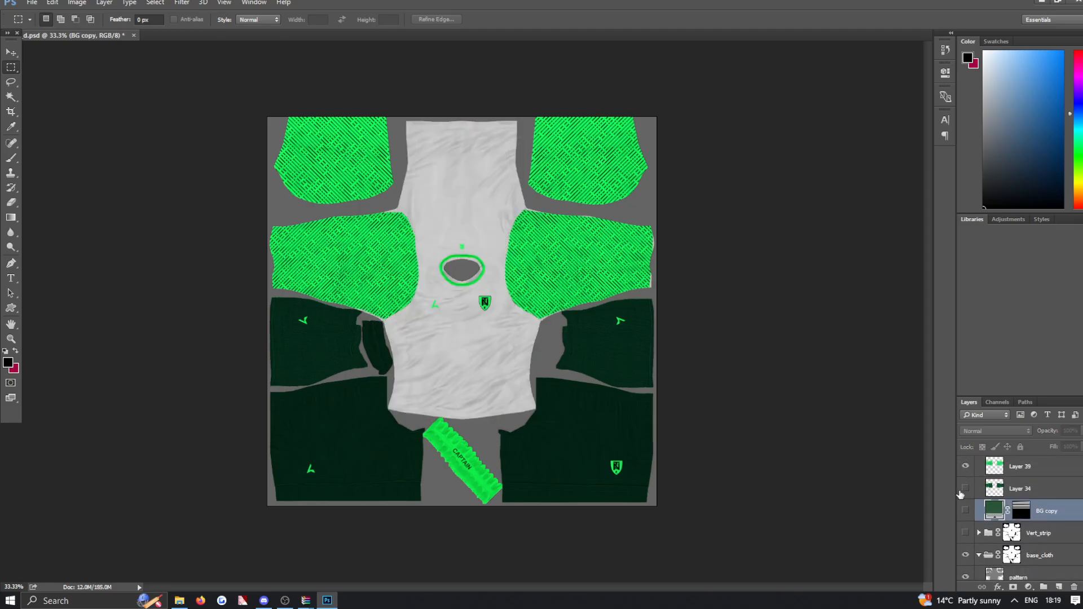
click(964, 489)
click(1015, 494)
key(Delete)
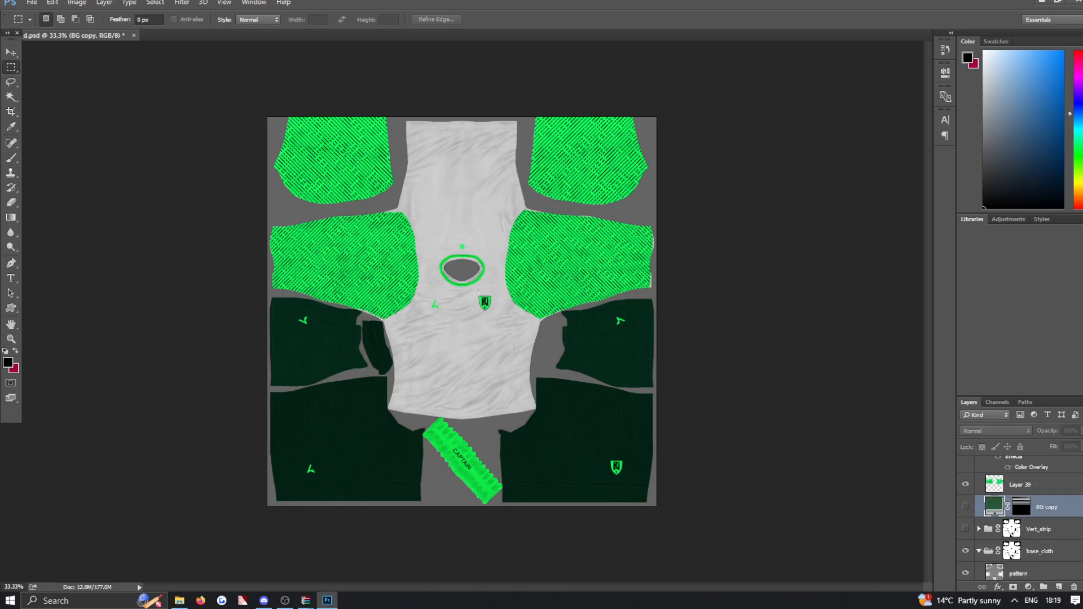
Add a Color Overlay effect to Layer 39, the sleeve layer, and open its overlay colour for editing.
click(1023, 485)
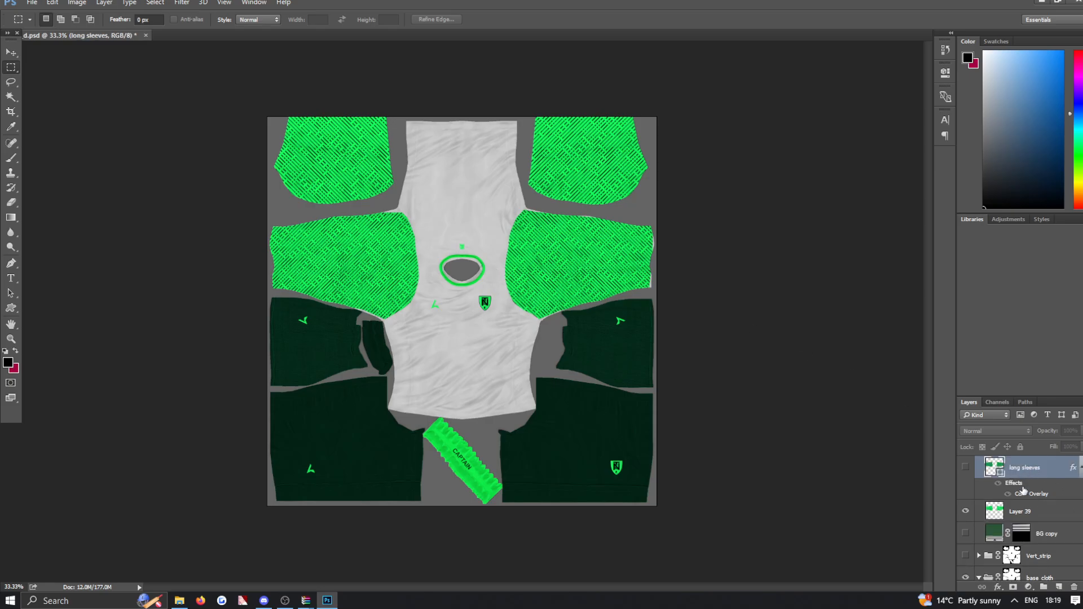
scroll(1024, 511, up, 1)
click(964, 511)
click(965, 512)
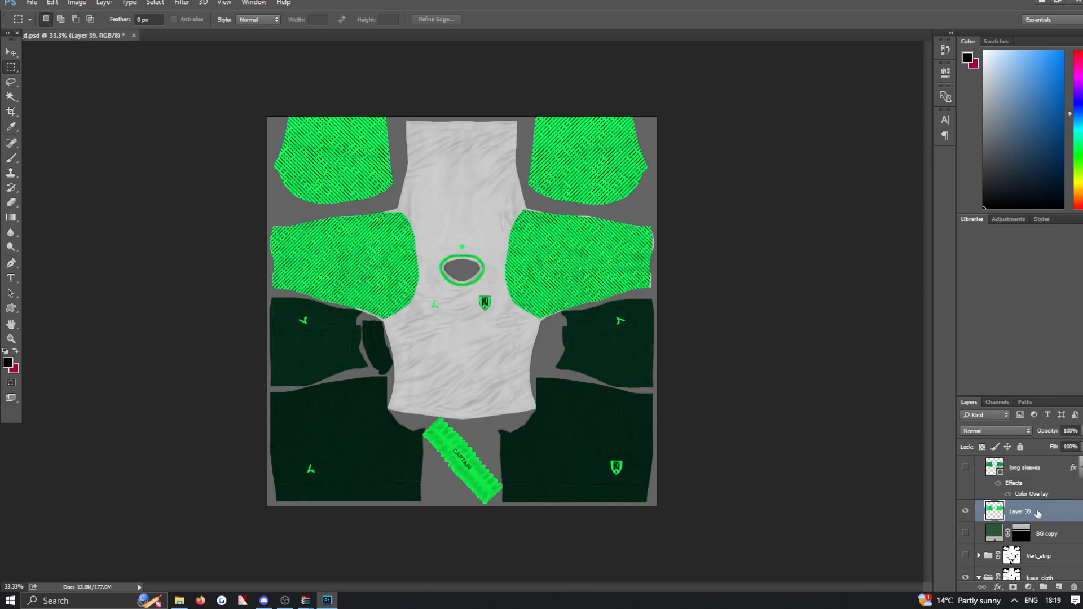
right_click(1035, 511)
click(920, 82)
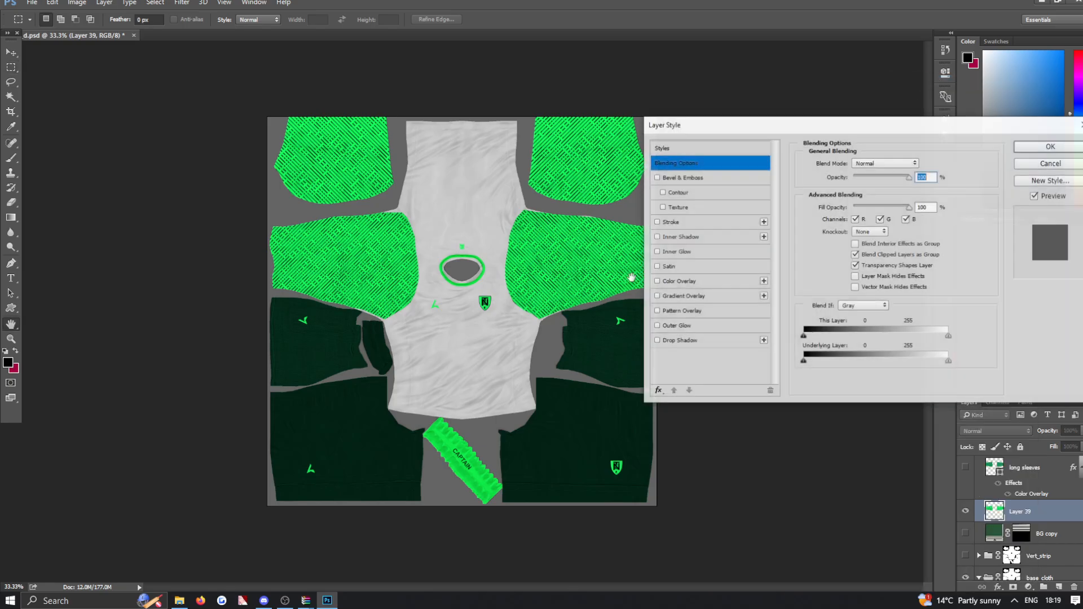
click(694, 281)
click(921, 163)
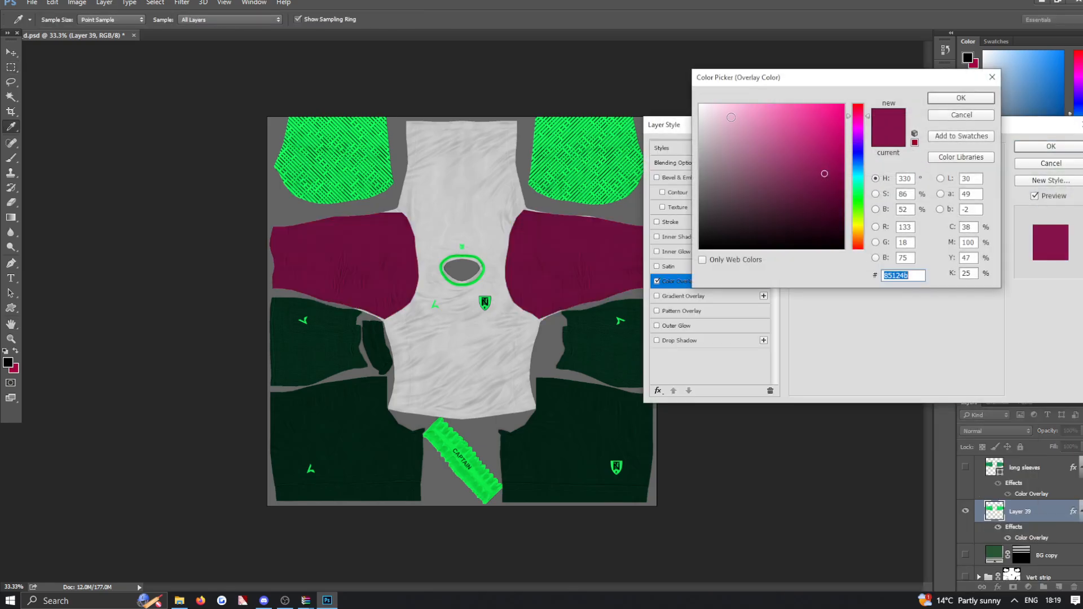
Set the sleeve layer's overlay colour to dark grey #343434 and apply the layer style.
drag(731, 117, 689, 264)
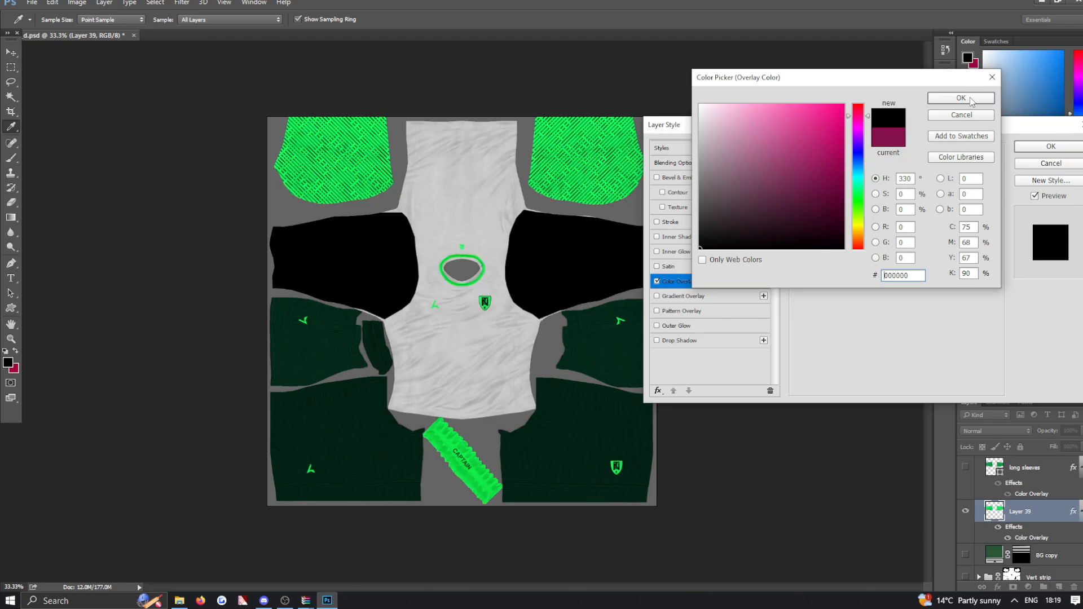
drag(792, 147, 672, 221)
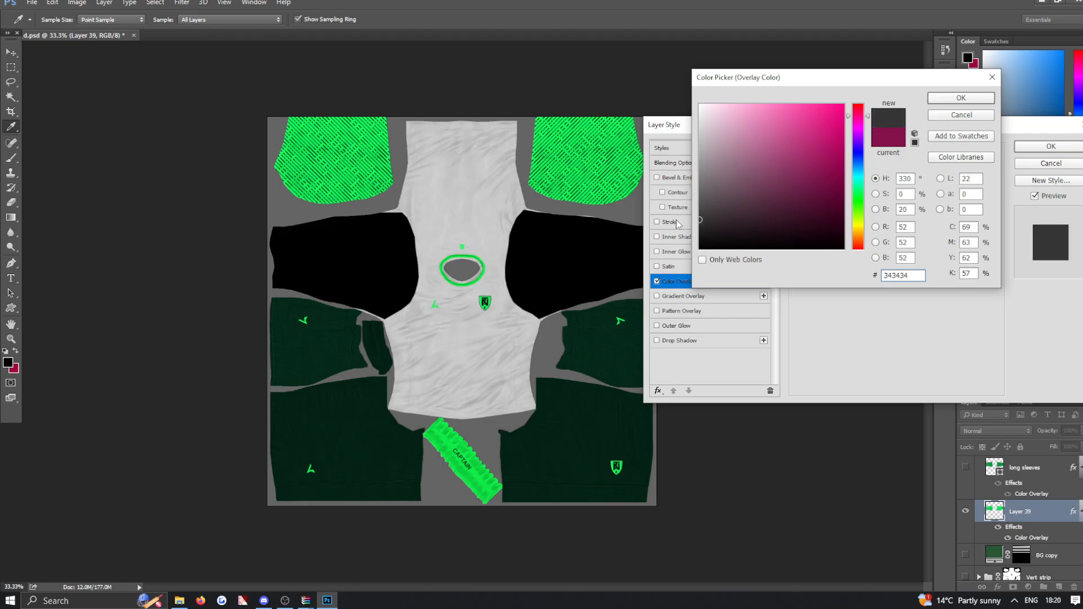
click(947, 100)
click(1050, 148)
key(m)
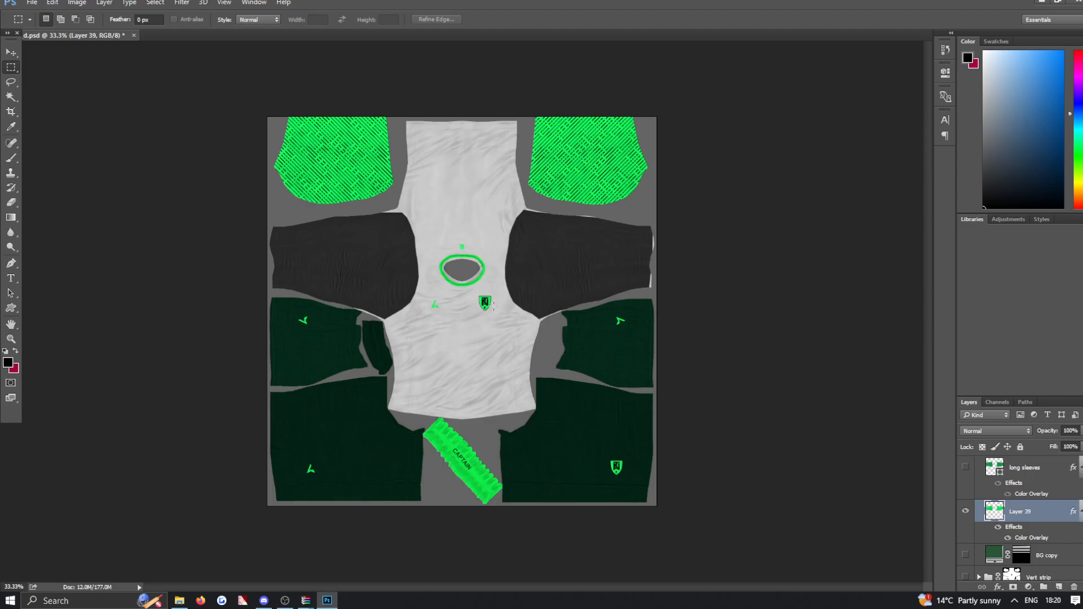
Switch to Firefox and open the kit creator website at fifakitcreator.com.
click(200, 600)
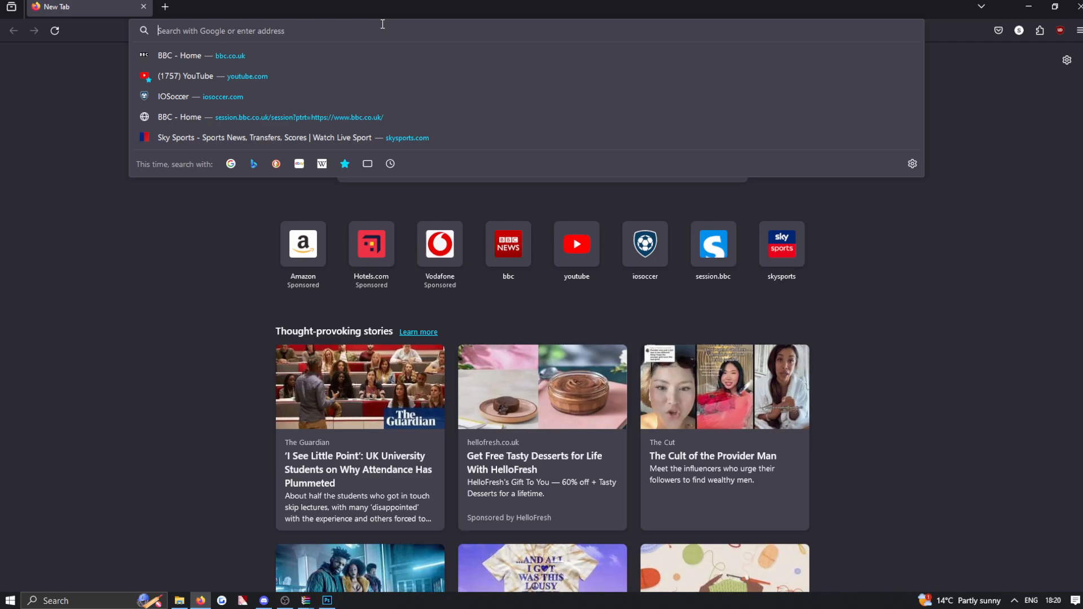
text(fifakitcreator.com/)
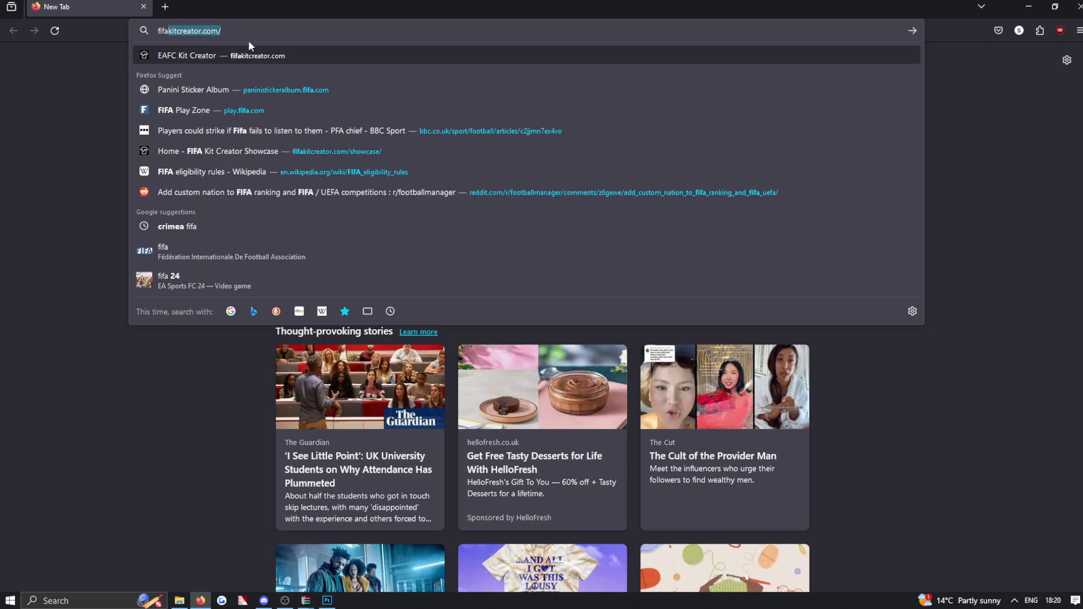
click(275, 31)
key(Return)
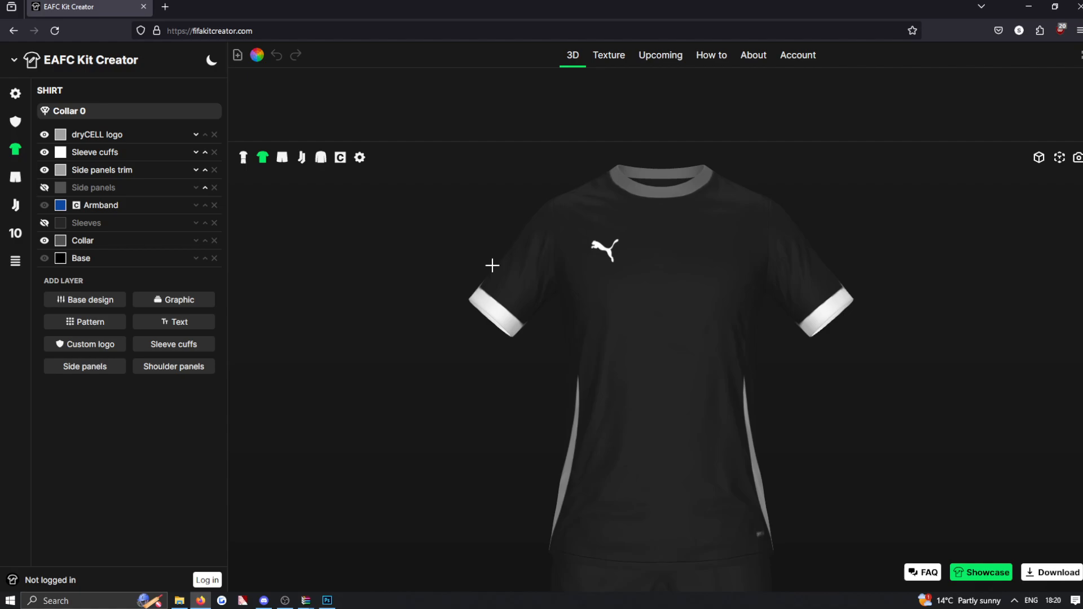
Show the full kit with shirt, shorts and socks in the 3D preview and look it over.
click(243, 157)
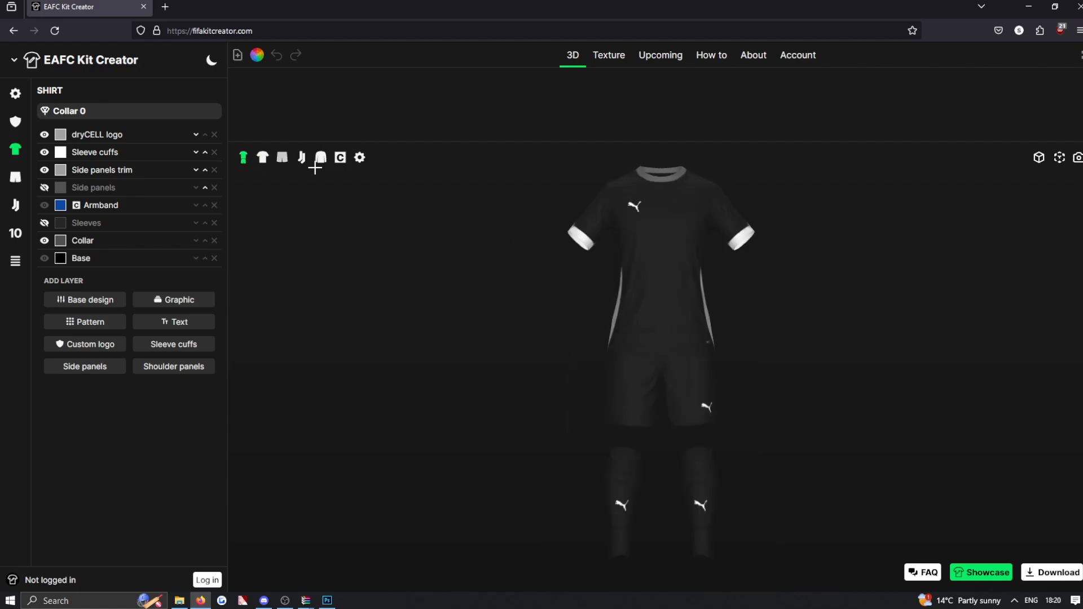
drag(693, 256, 652, 280)
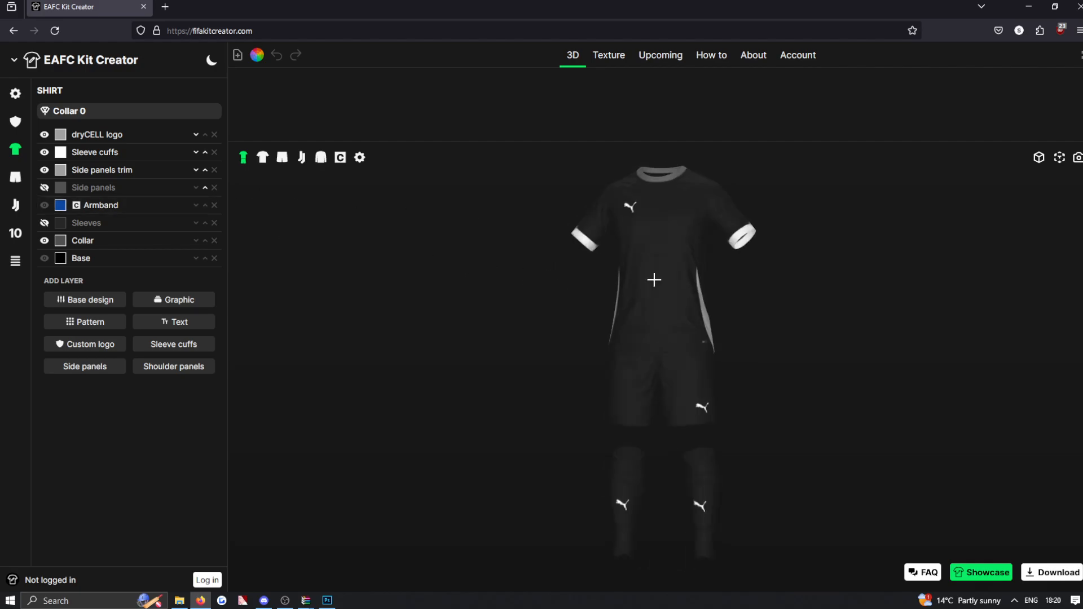
mouse_move(479, 3)
mouse_down()
mouse_move(489, 562)
mouse_move(495, 8)
mouse_up()
Open the kit template library from the settings, ready for filtering.
click(17, 95)
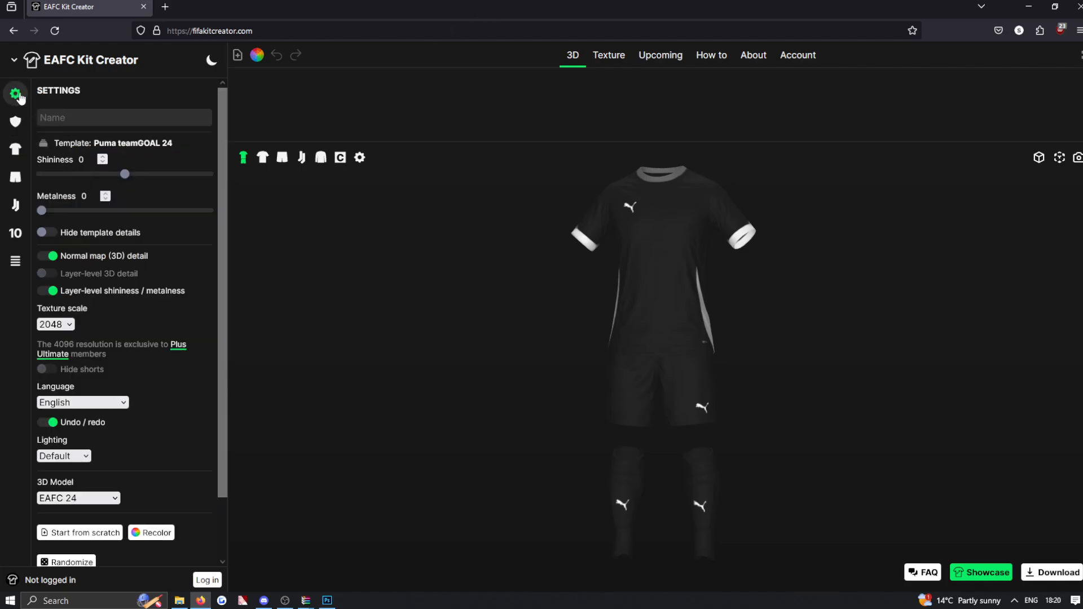
click(48, 144)
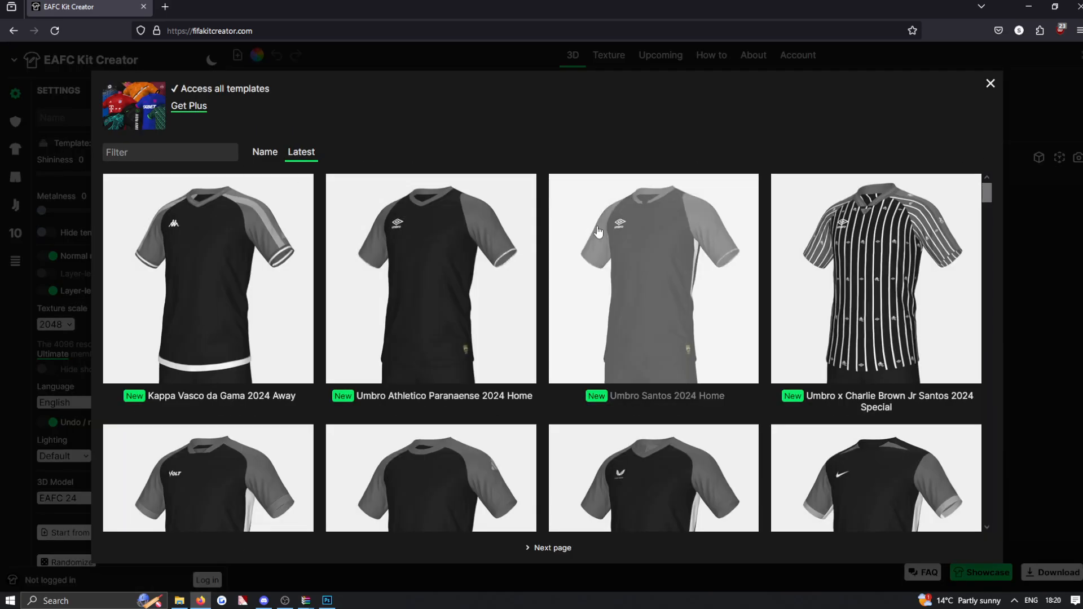
click(211, 159)
text(fif)
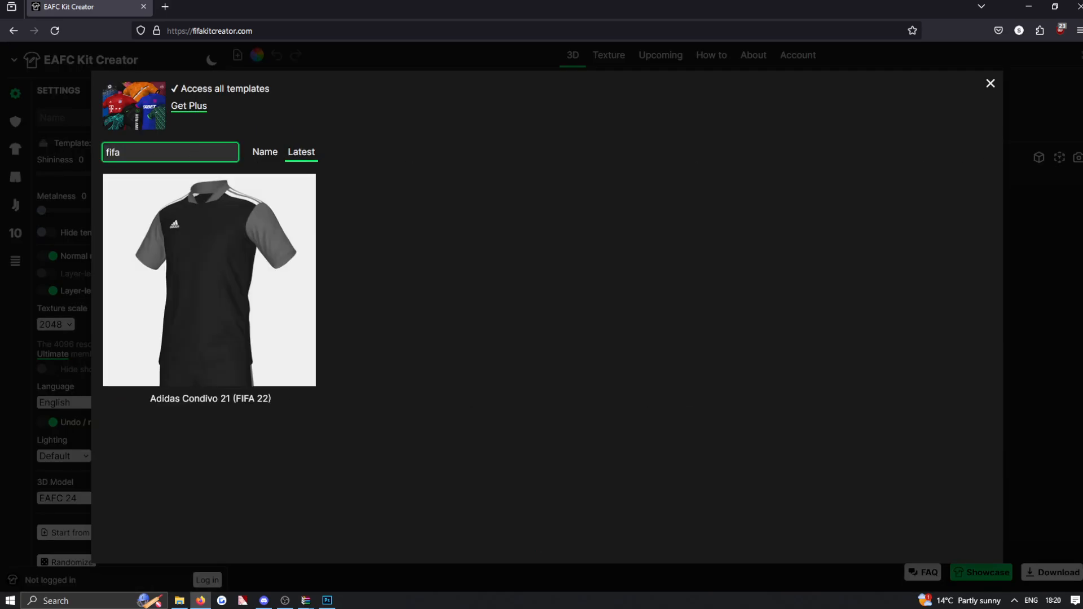
text(a)
key(BackSpace)
key(BackSpace)
key(BackSpace)
key(BackSpace)
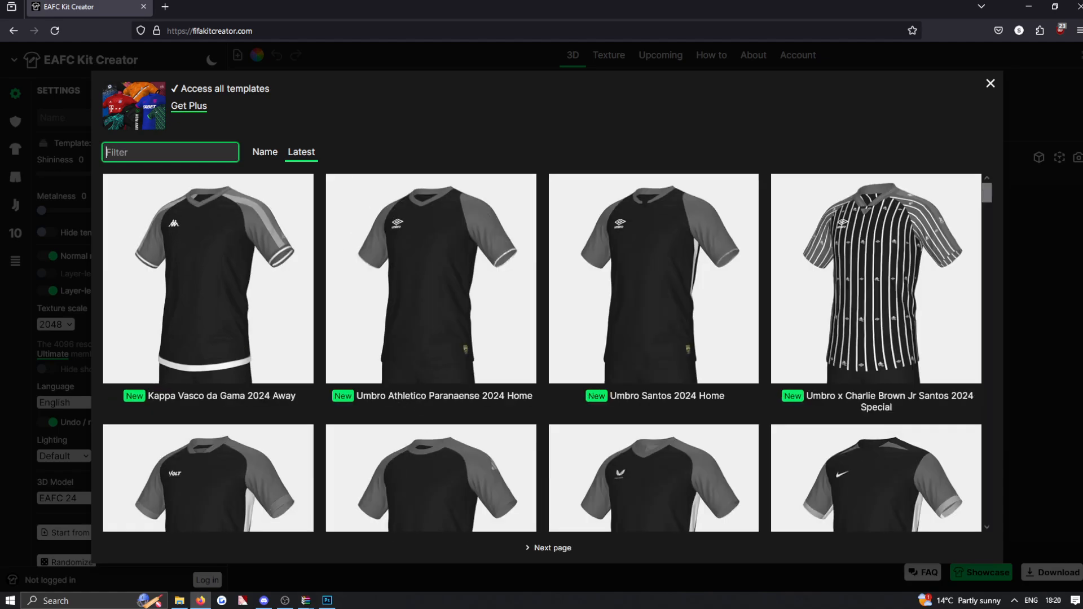
Filter the templates by "nike" and apply the Nike Vapor 18-19 template to the kit.
text(nike)
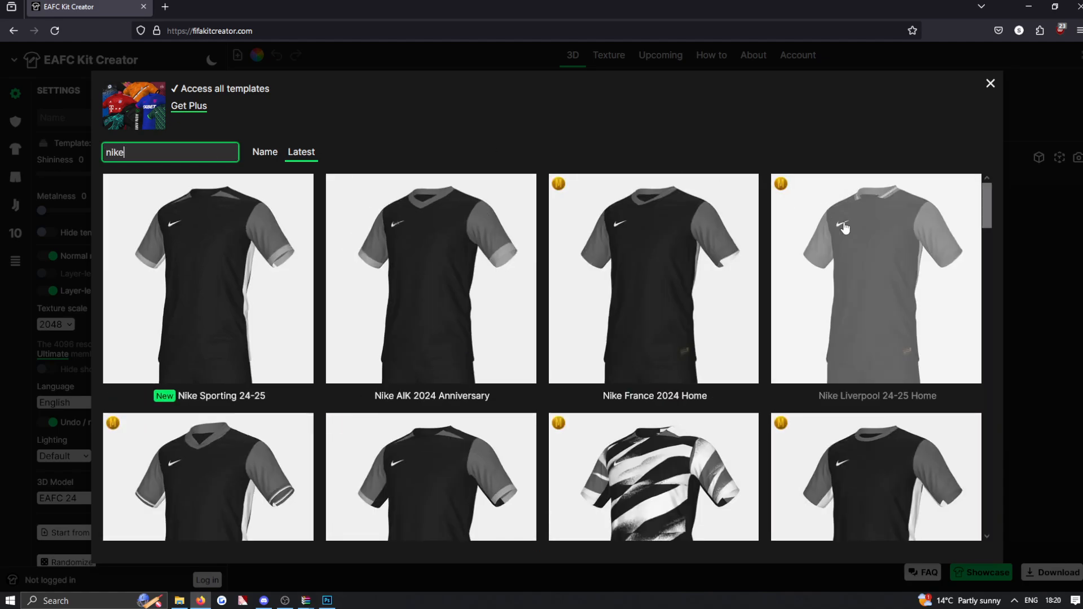
drag(985, 200, 980, 355)
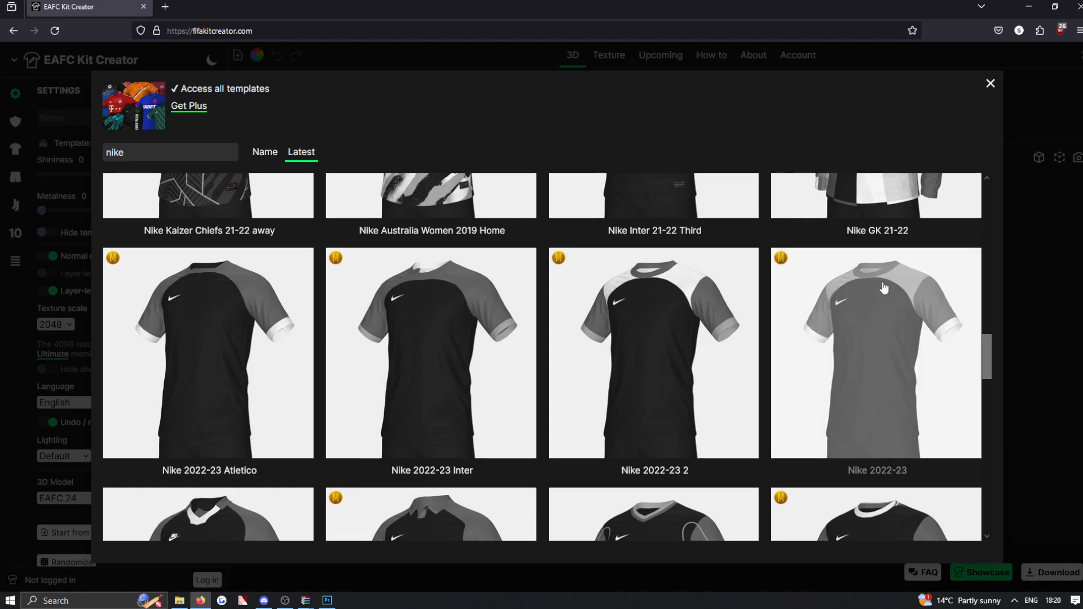
scroll(759, 288, down, 3)
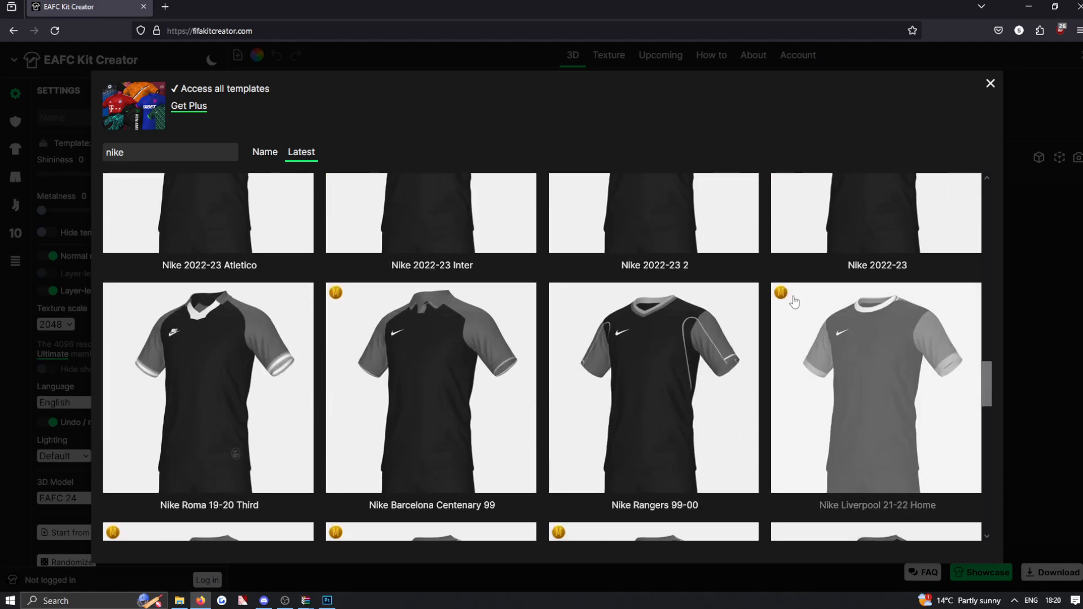
mouse_move(781, 293)
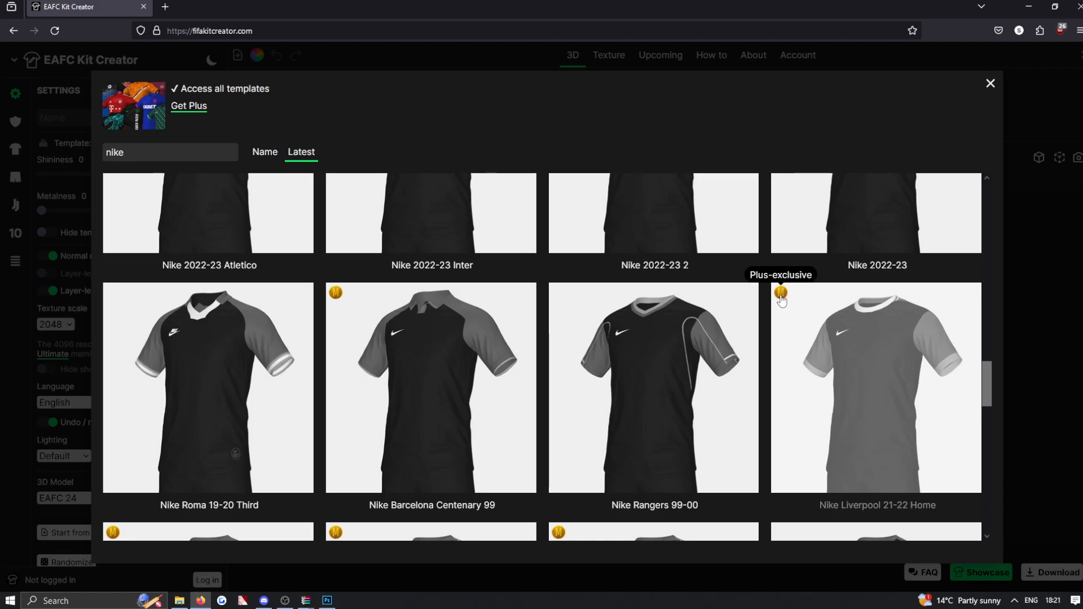
drag(985, 379, 999, 448)
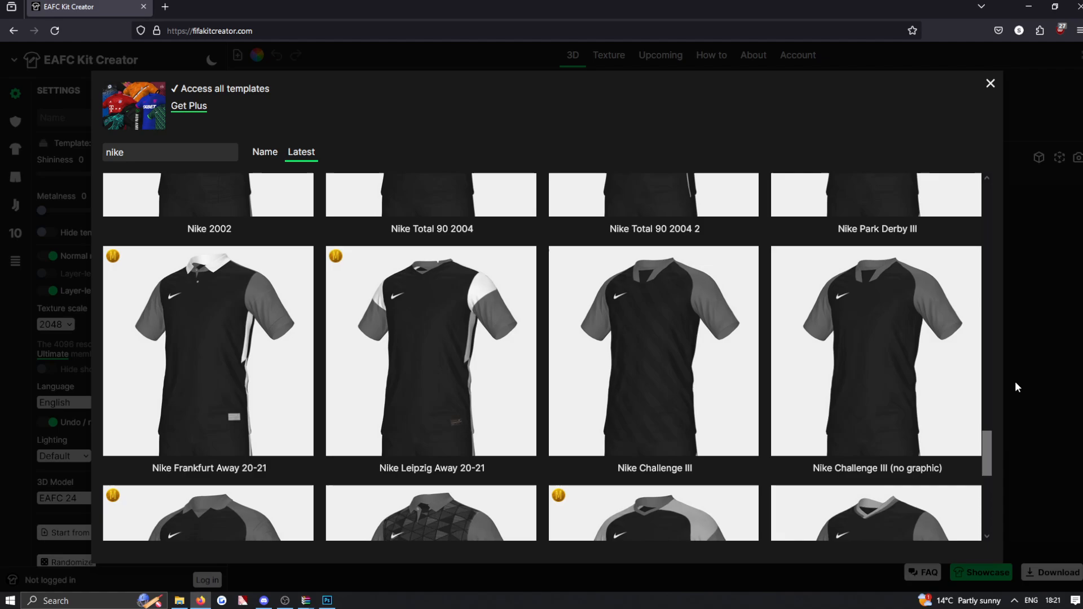
drag(987, 453, 995, 532)
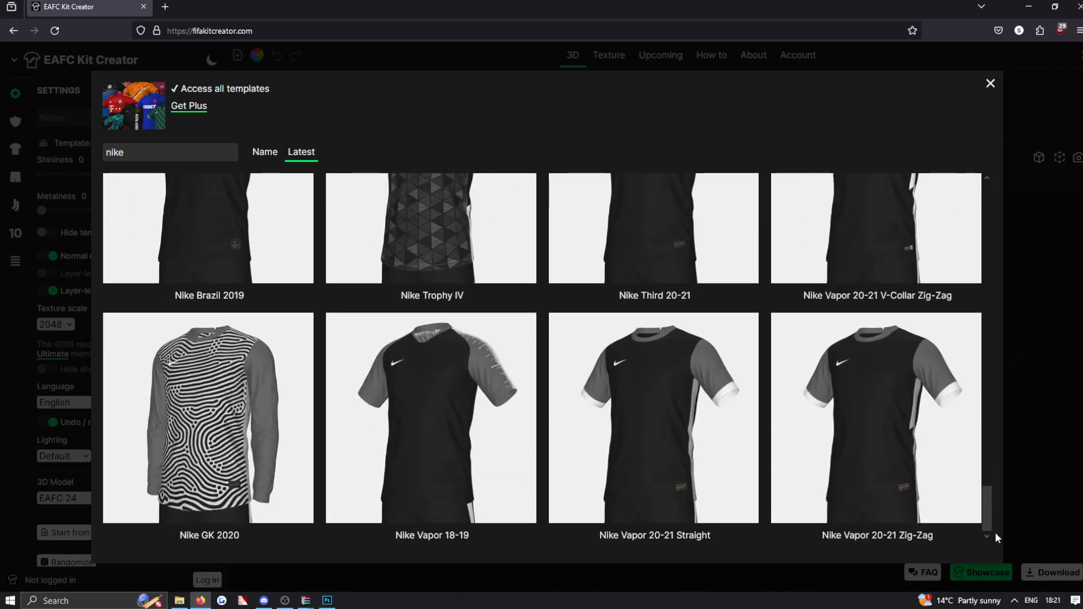
click(420, 378)
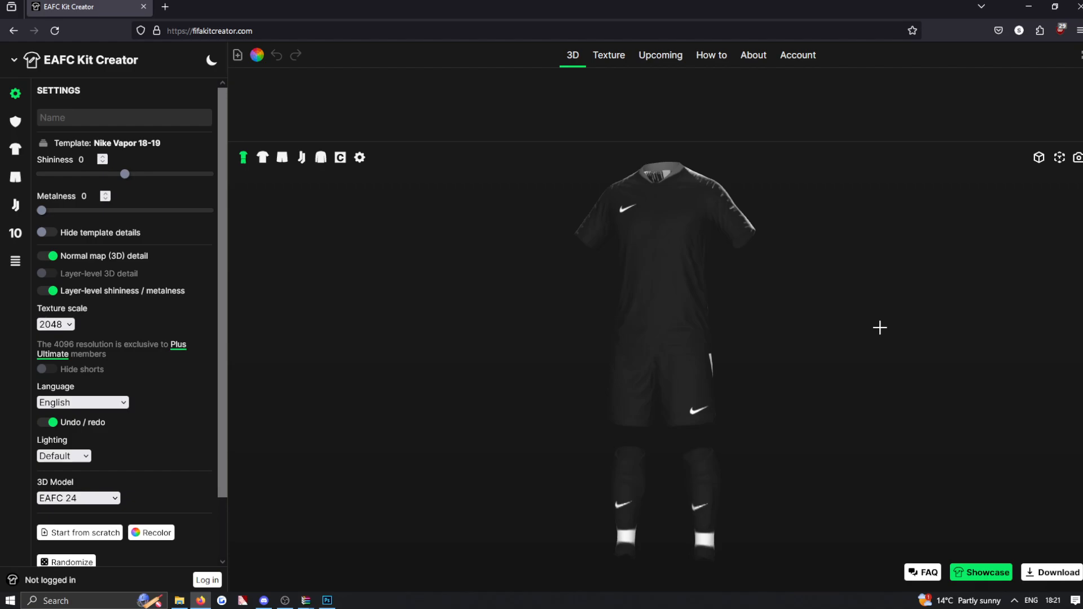
Remove the Nike brand logo from the kit's logos and check the sleeve design.
click(16, 121)
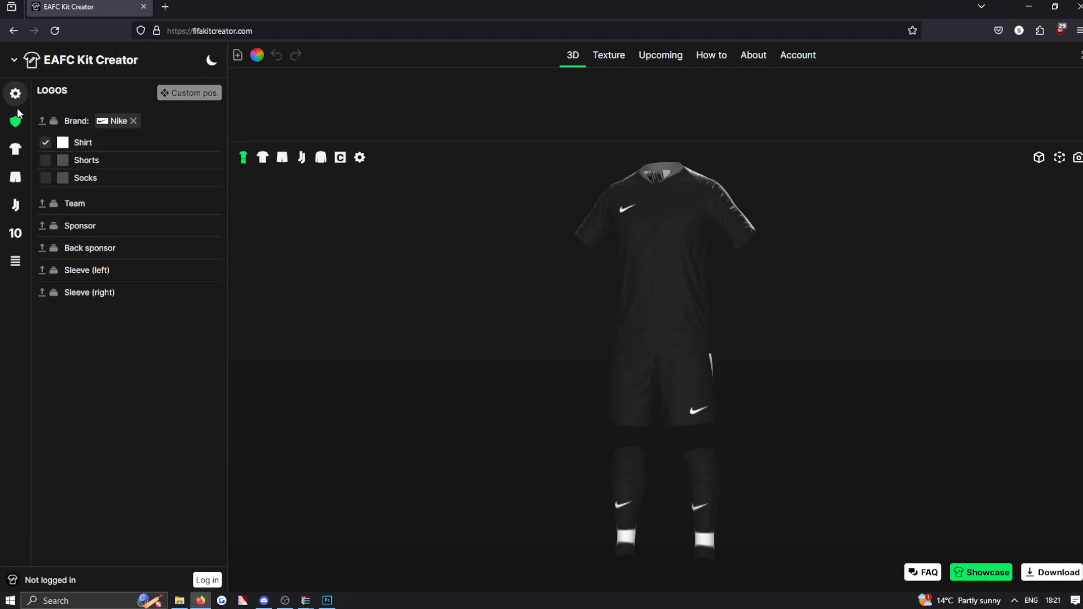
click(136, 121)
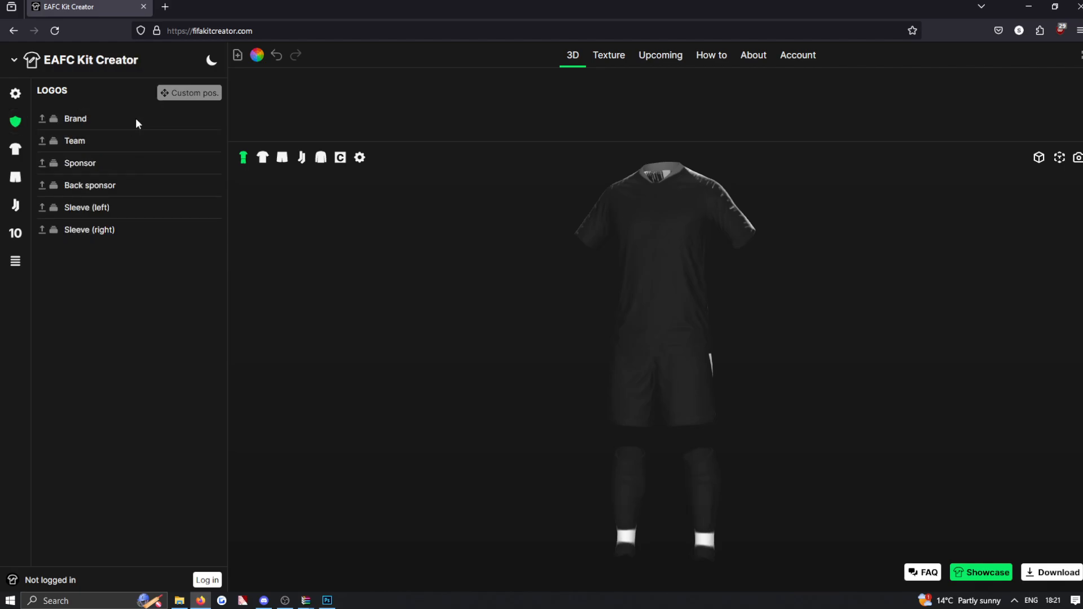
drag(638, 240, 1045, 249)
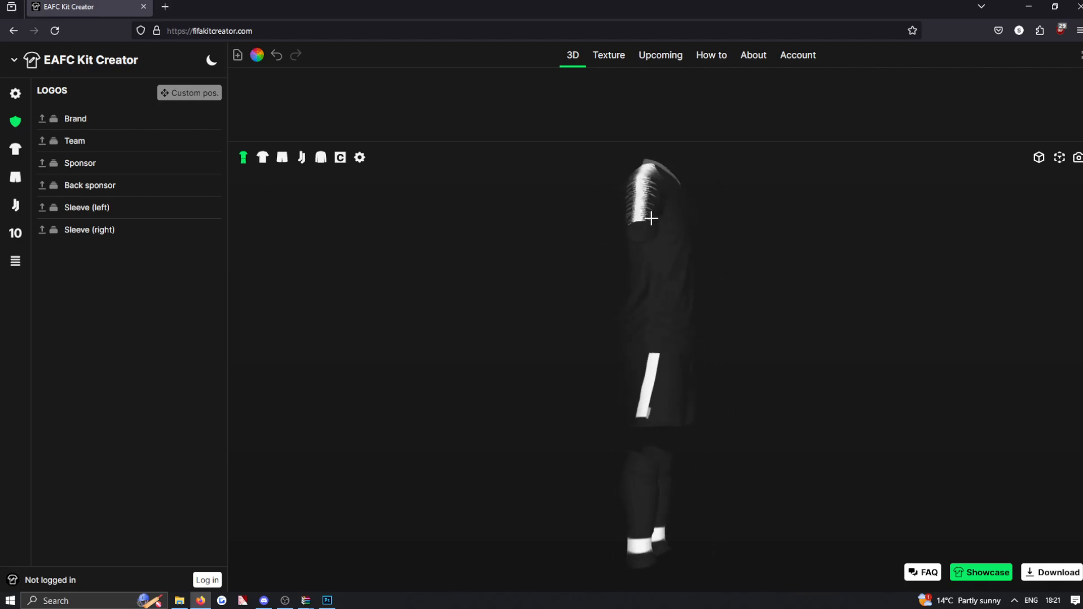
drag(650, 218, 657, 220)
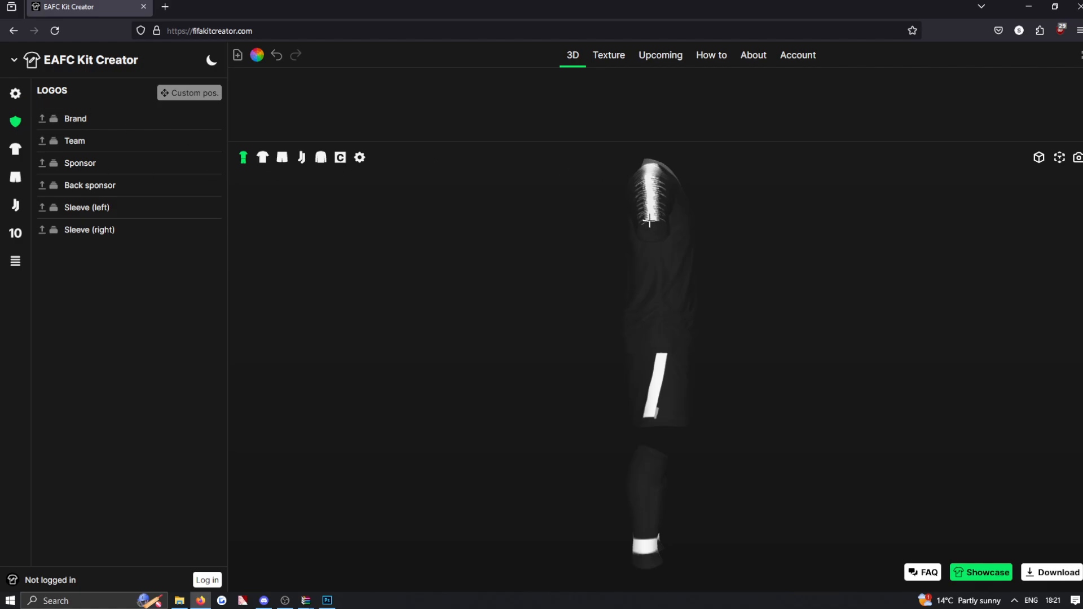
Switch the kit's template from Nike Vapor 18-19 to Nike AIK 2024 Anniversary, choosing from the Nike templates.
drag(640, 220, 623, 222)
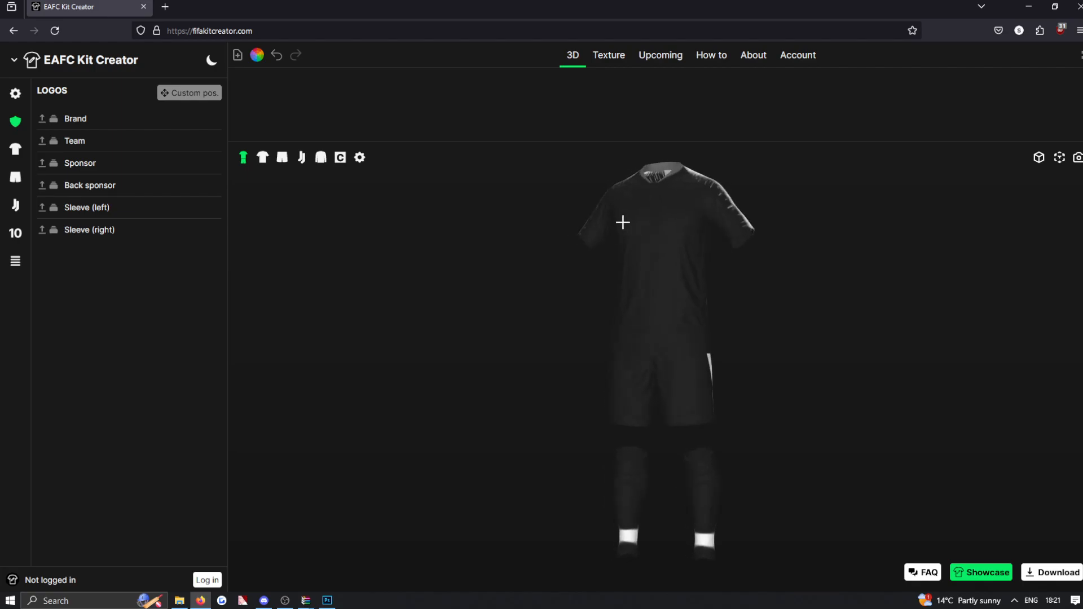
click(16, 94)
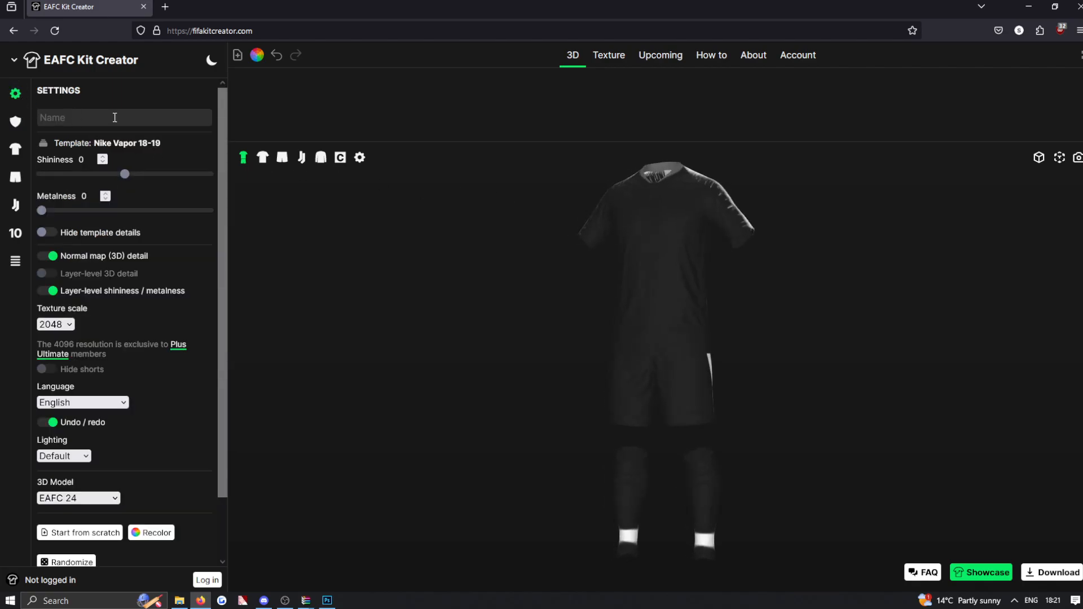
click(42, 138)
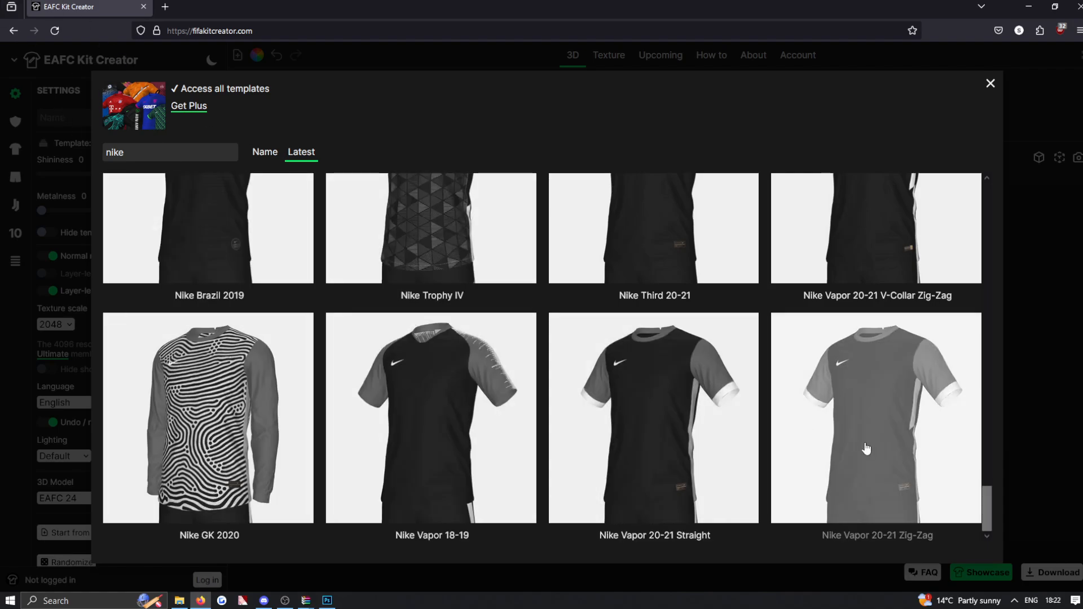
drag(1001, 489, 986, 185)
double_click(189, 151)
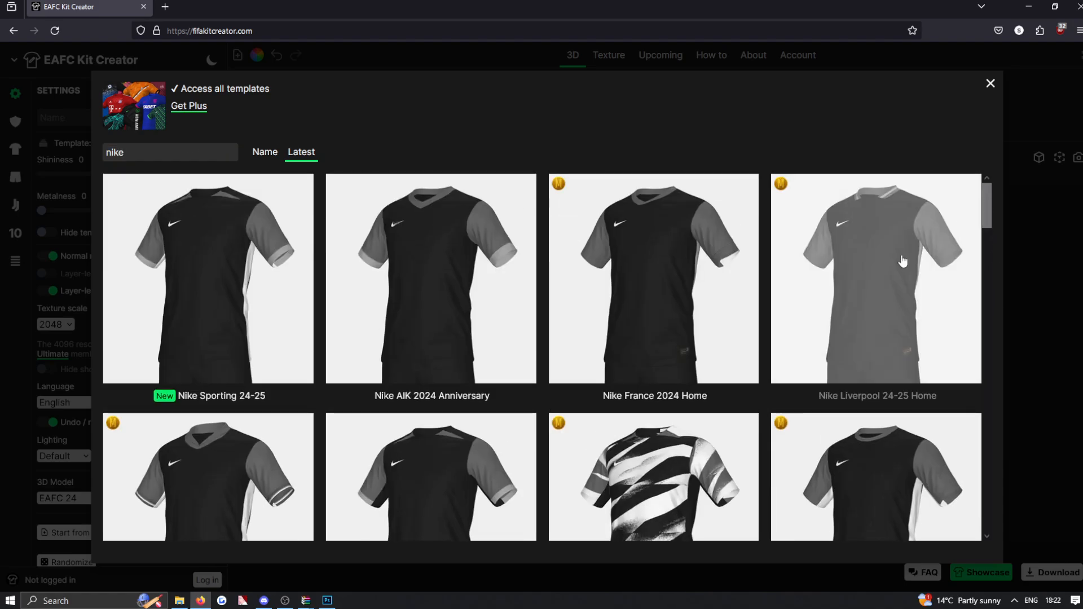
click(671, 265)
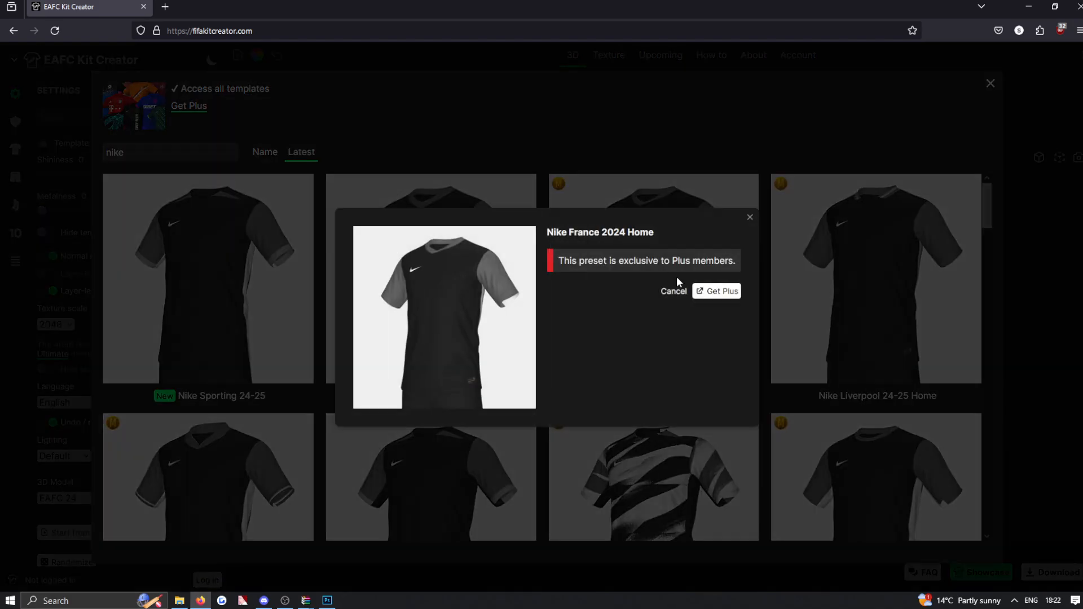
click(749, 220)
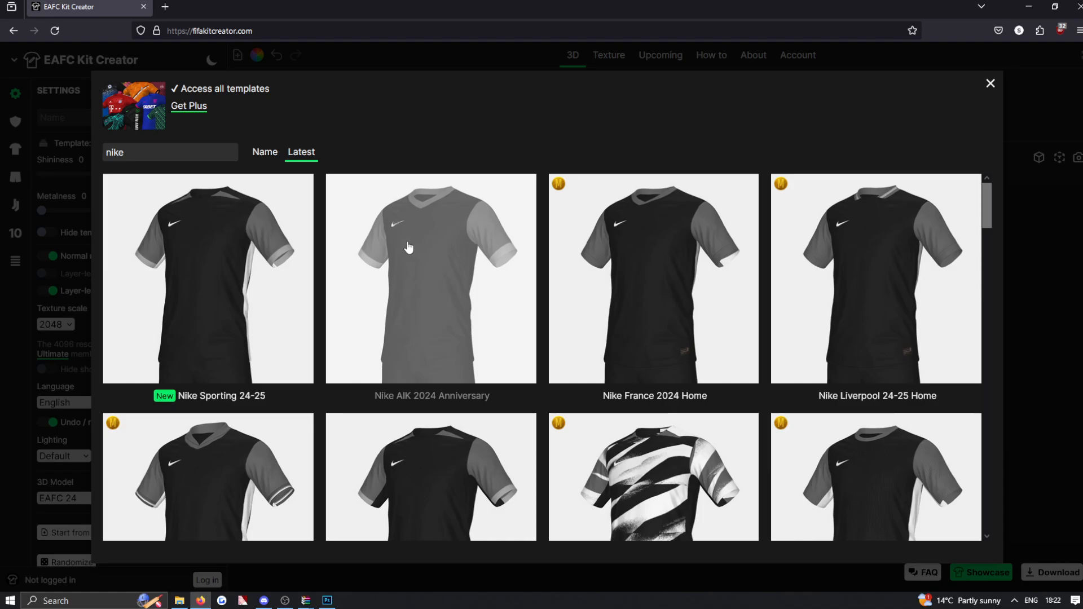
click(440, 294)
Check the kit from several sides and remove the Nike 1972 2 Colors brand logo from it.
drag(669, 258, 794, 296)
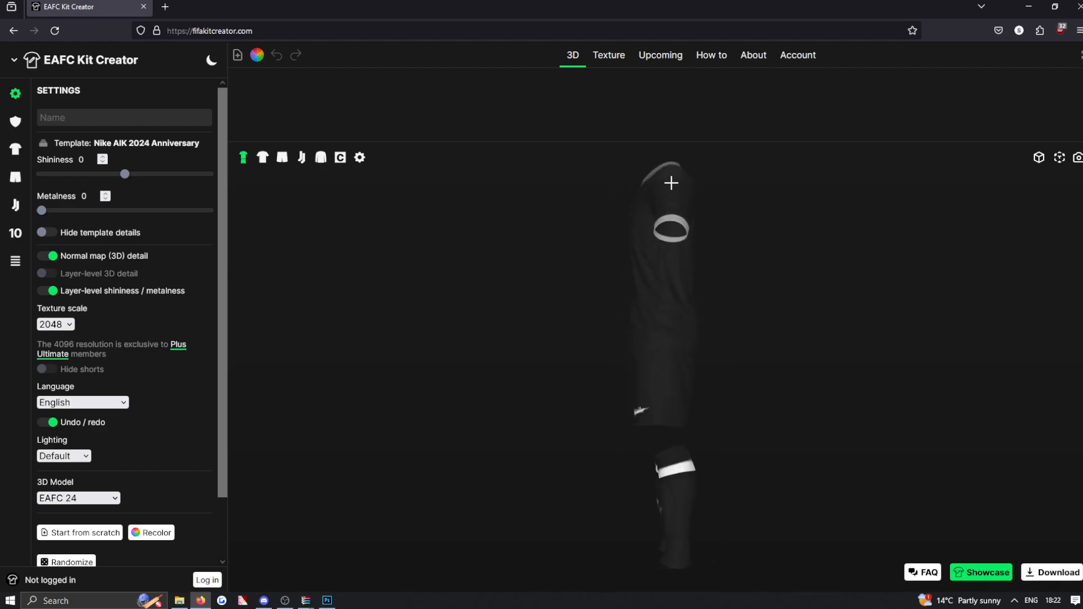
drag(665, 291, 679, 312)
drag(672, 412, 718, 400)
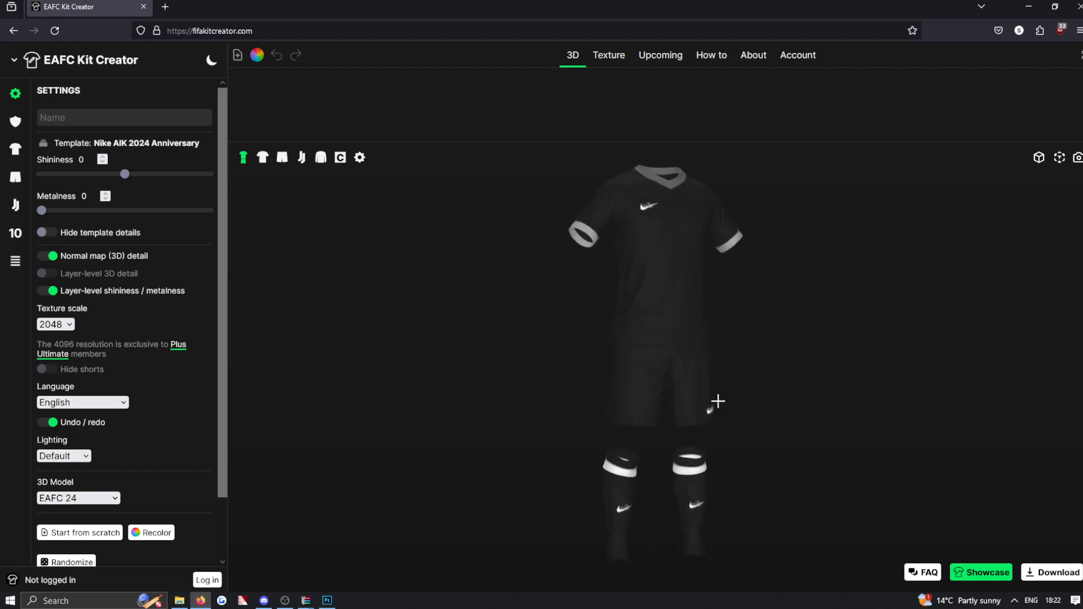
click(16, 121)
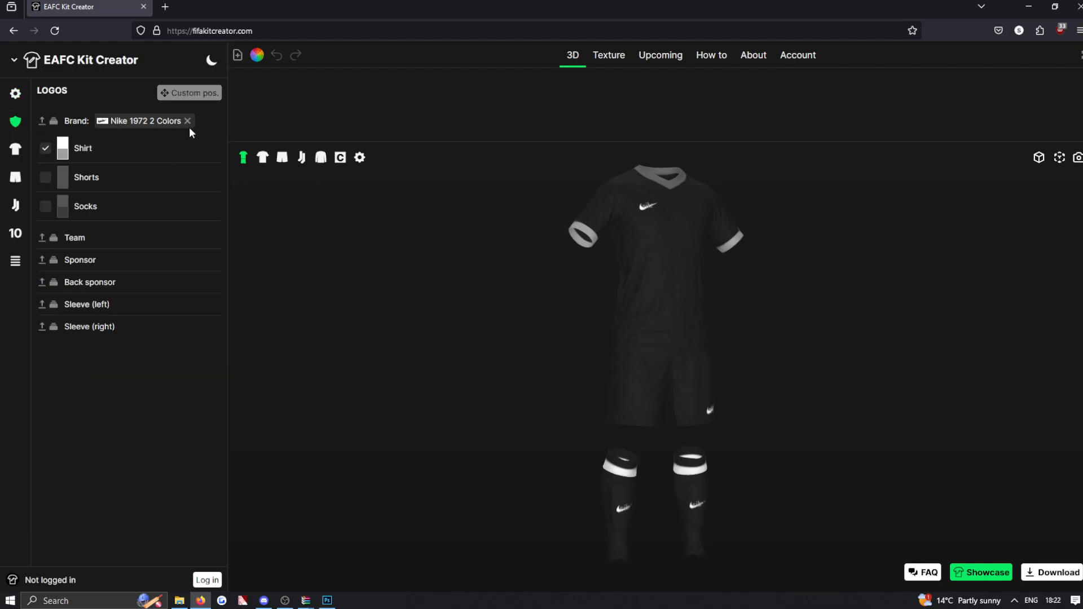
click(187, 121)
Look over the shirt's layers, the logo-free kit in the 3D preview and the template settings.
click(16, 153)
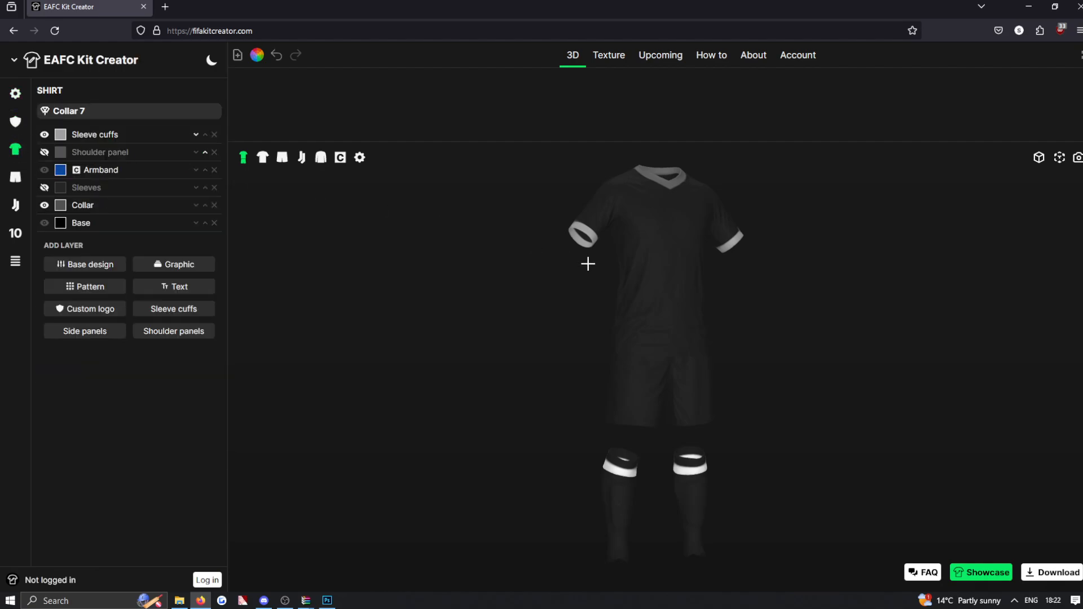
drag(676, 278, 601, 281)
drag(317, 303, 664, 331)
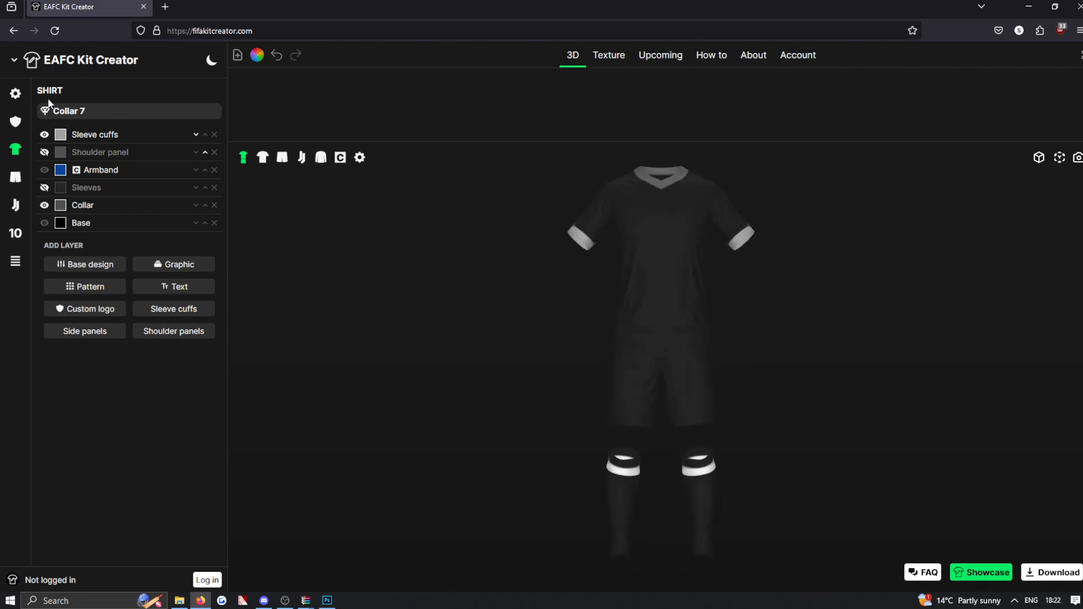
click(15, 93)
drag(97, 142, 212, 150)
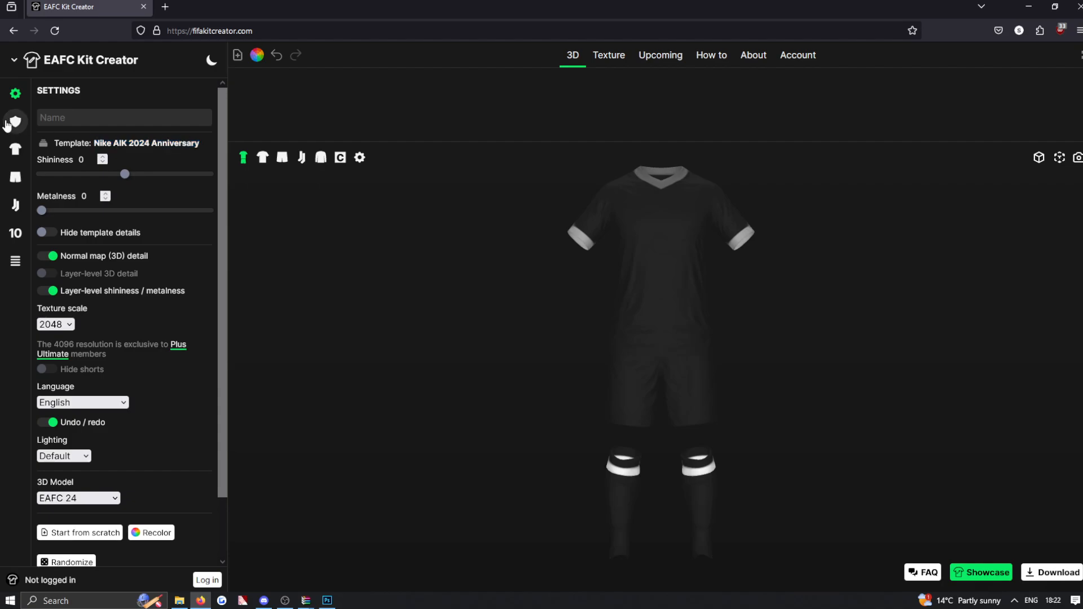
click(15, 121)
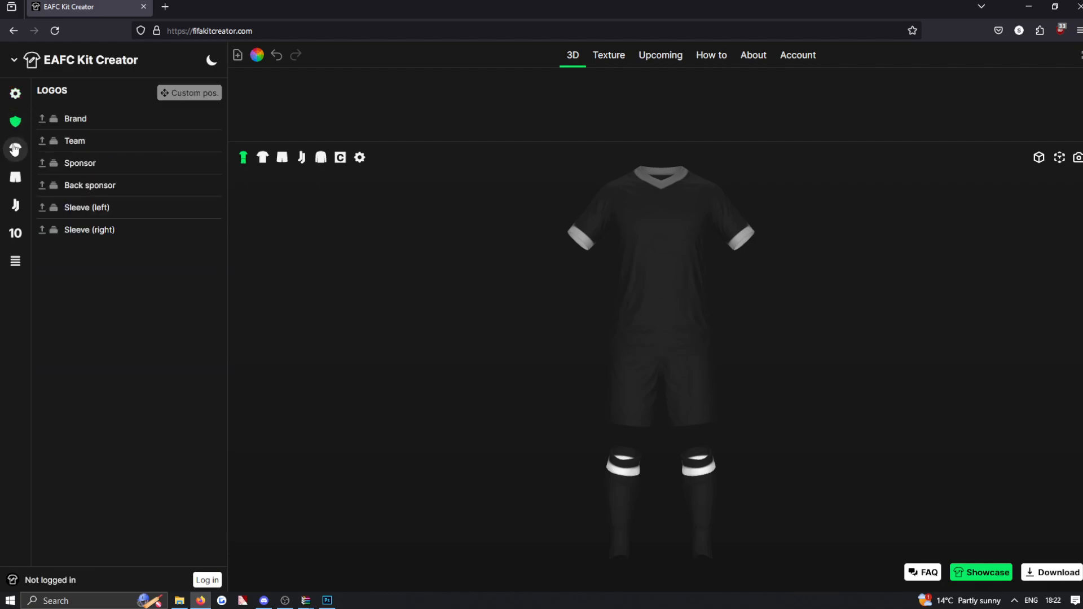
Set the shirt's Base layer colour to blue #1c5099.
click(15, 149)
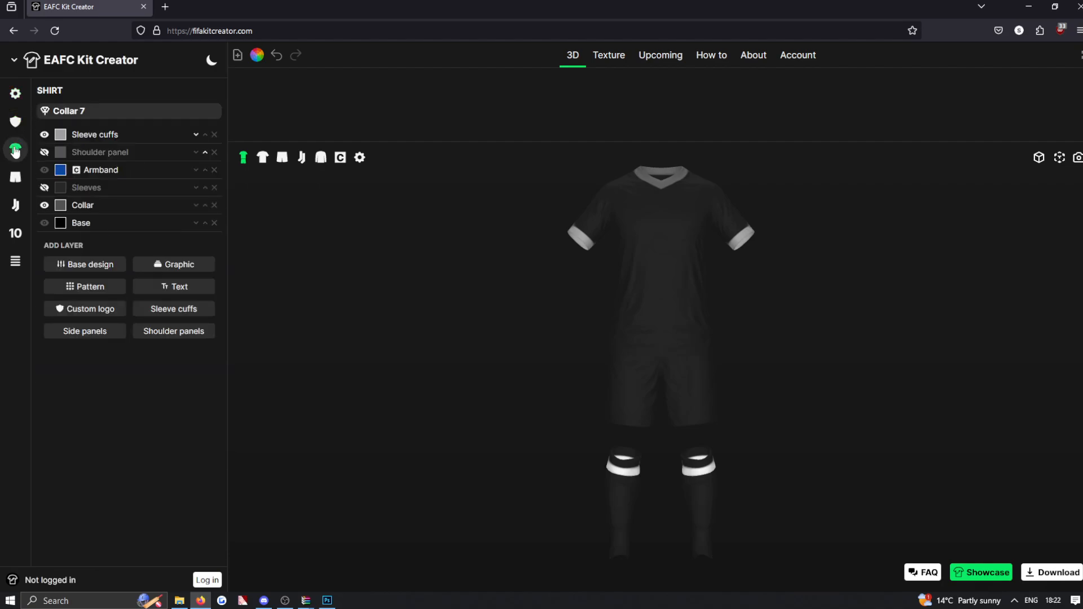
click(60, 223)
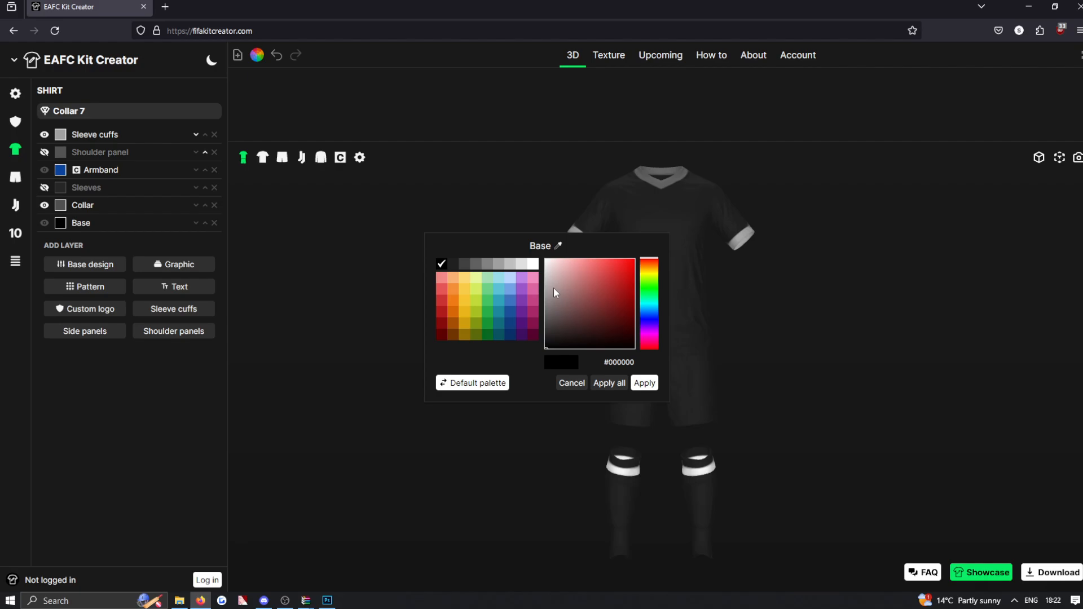
click(511, 316)
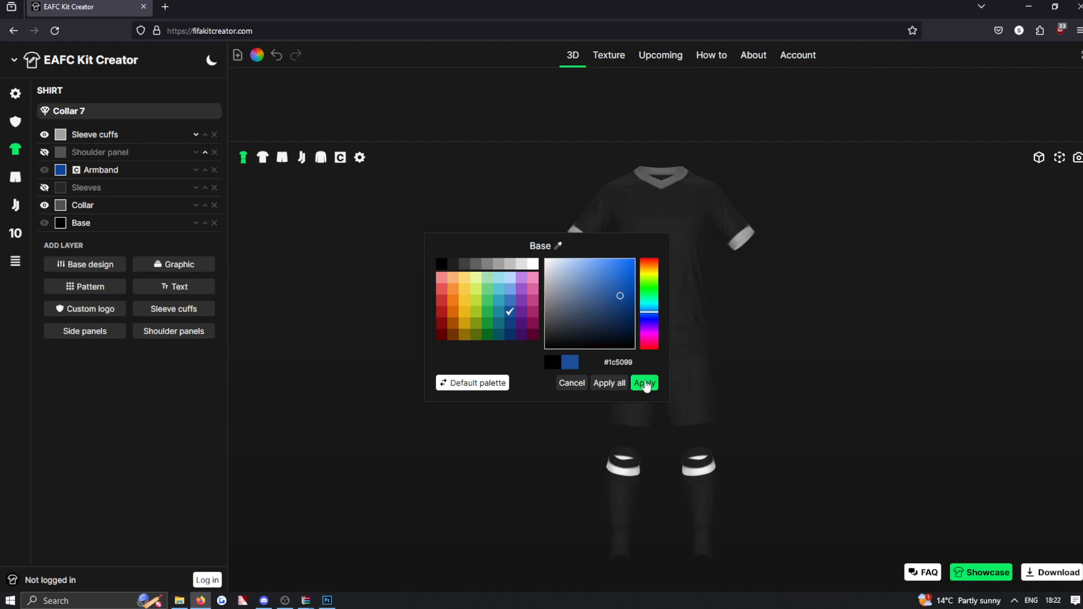
click(648, 381)
mouse_move(653, 334)
mouse_down()
mouse_move(730, 314)
mouse_move(745, 331)
mouse_move(645, 326)
mouse_up()
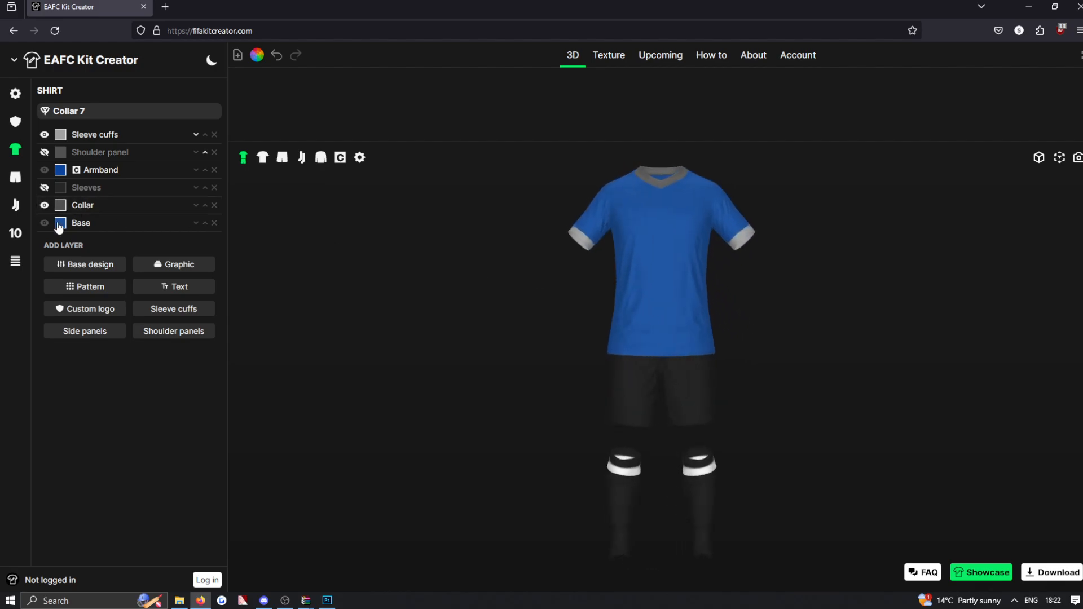
Set the shirt's Sleeve cuffs and Collar layers to white #FFFFFF.
click(60, 135)
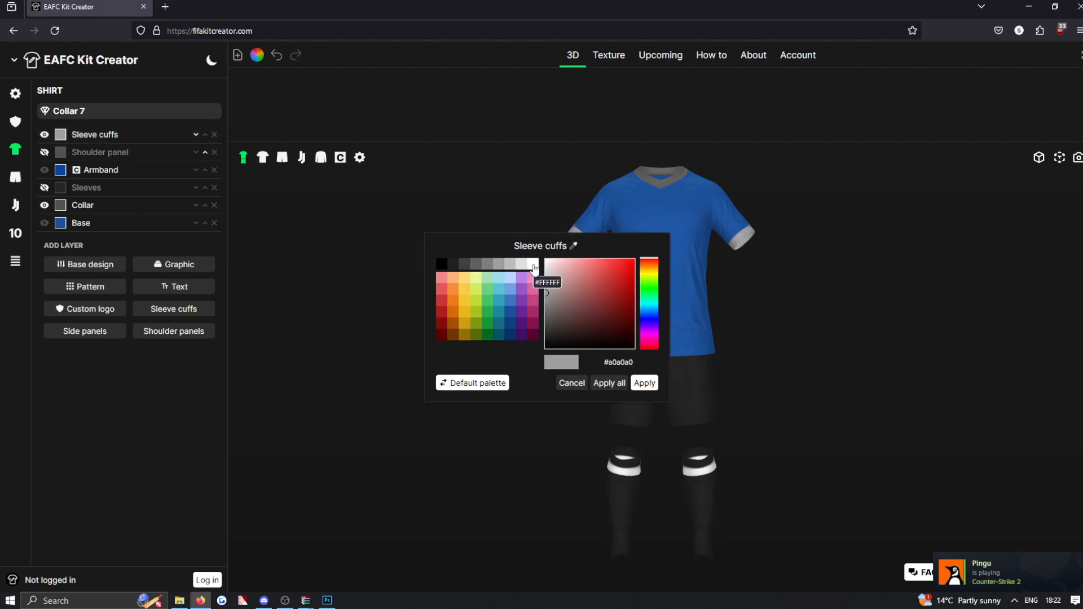
click(533, 265)
click(644, 383)
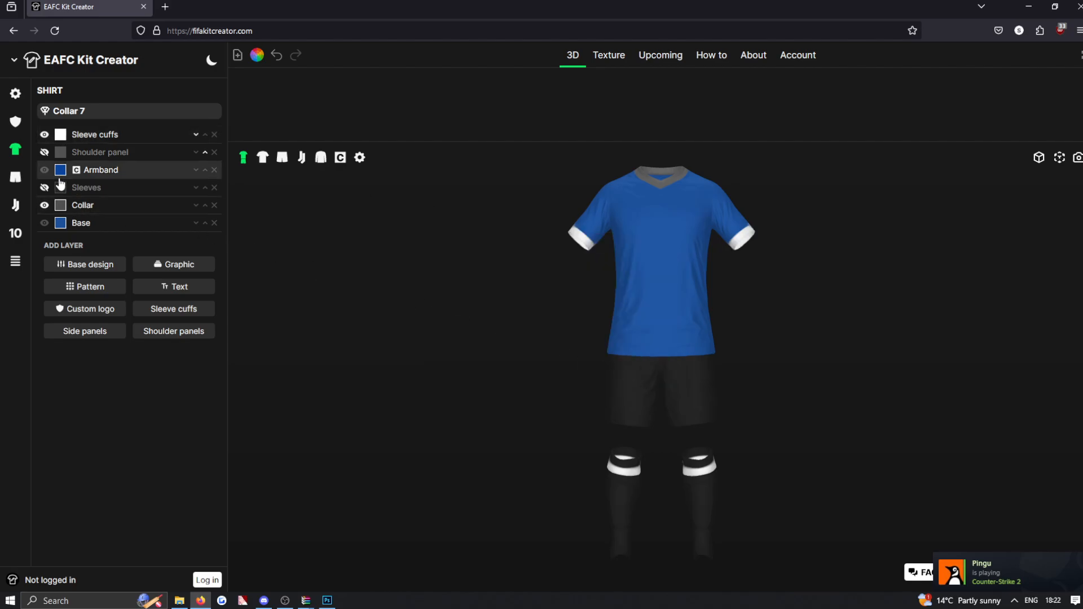
click(60, 205)
click(533, 265)
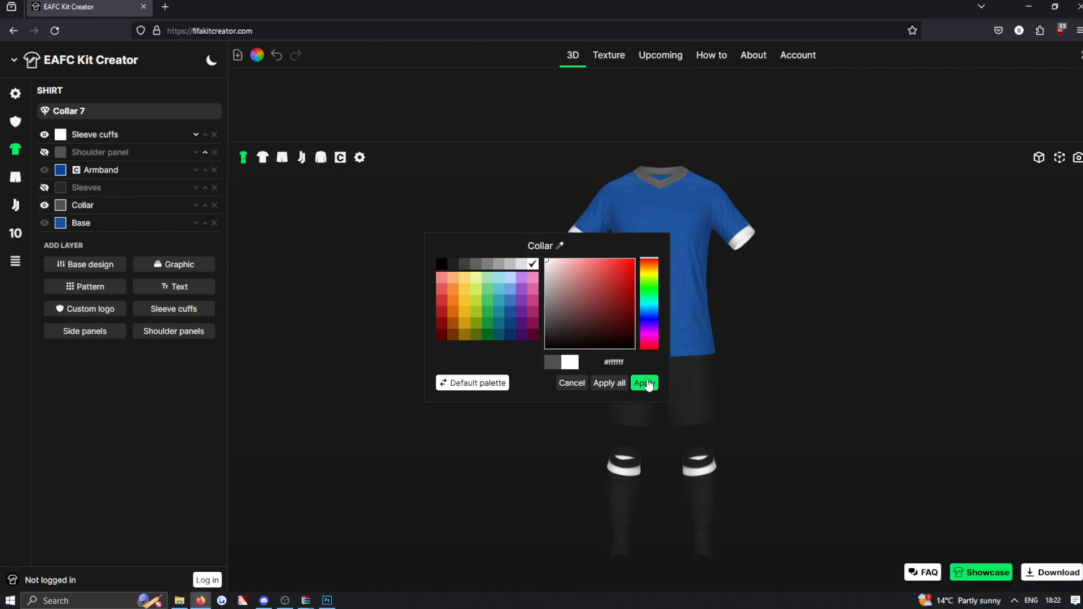
click(644, 383)
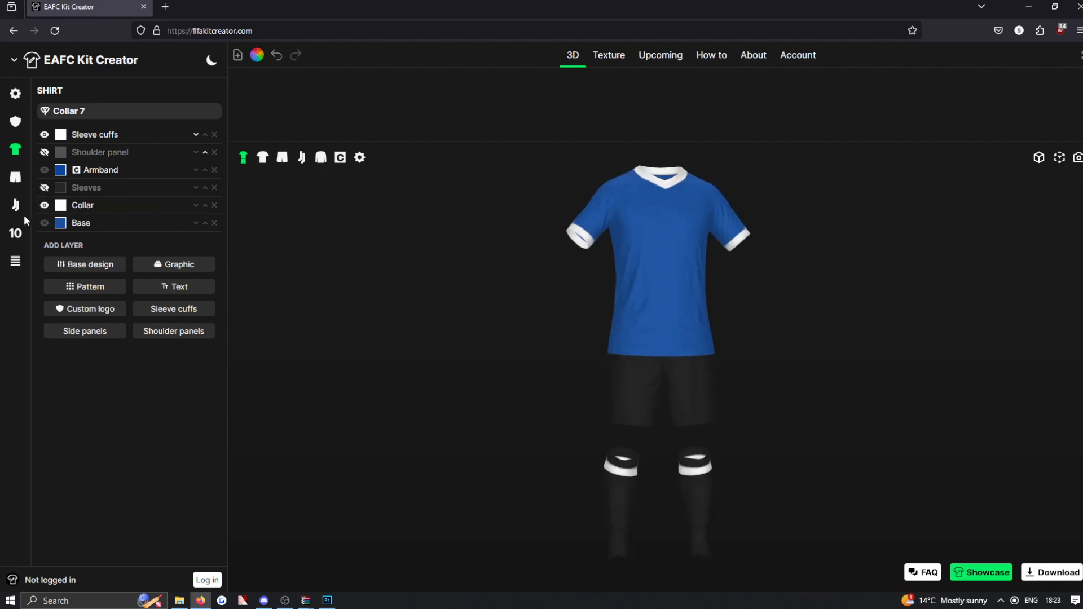
Set the shorts' Base layer colour to white and look over the kit in 3D.
click(15, 177)
click(60, 148)
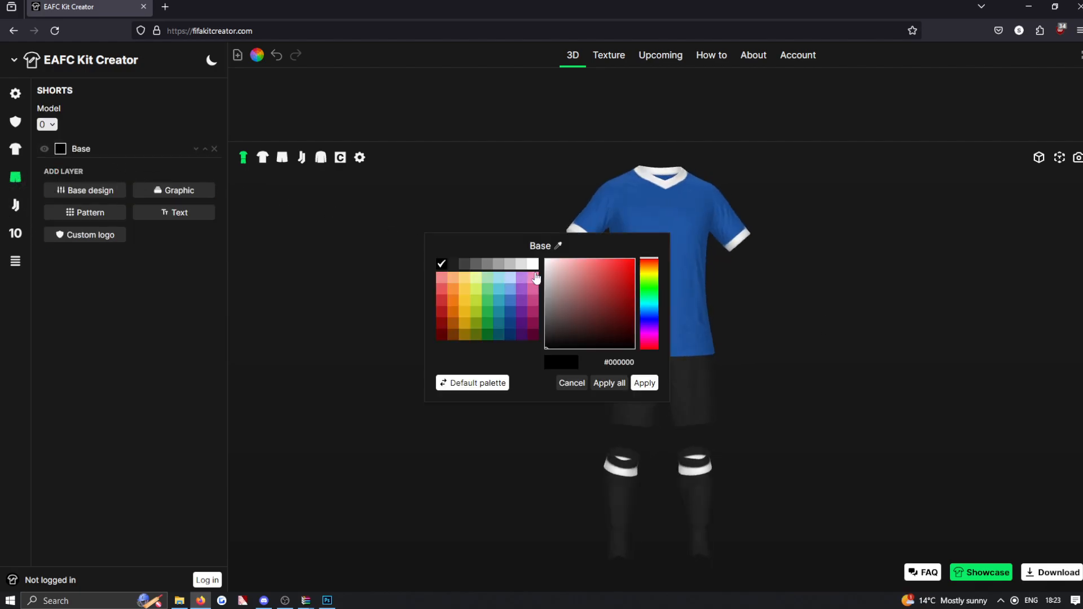
click(533, 264)
click(644, 383)
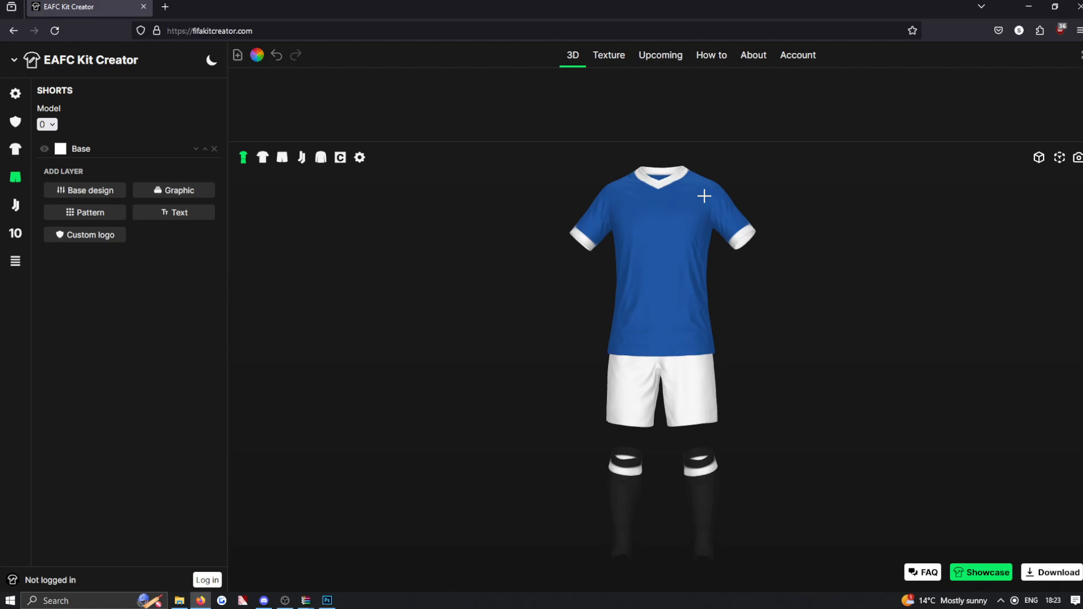
drag(664, 233, 675, 272)
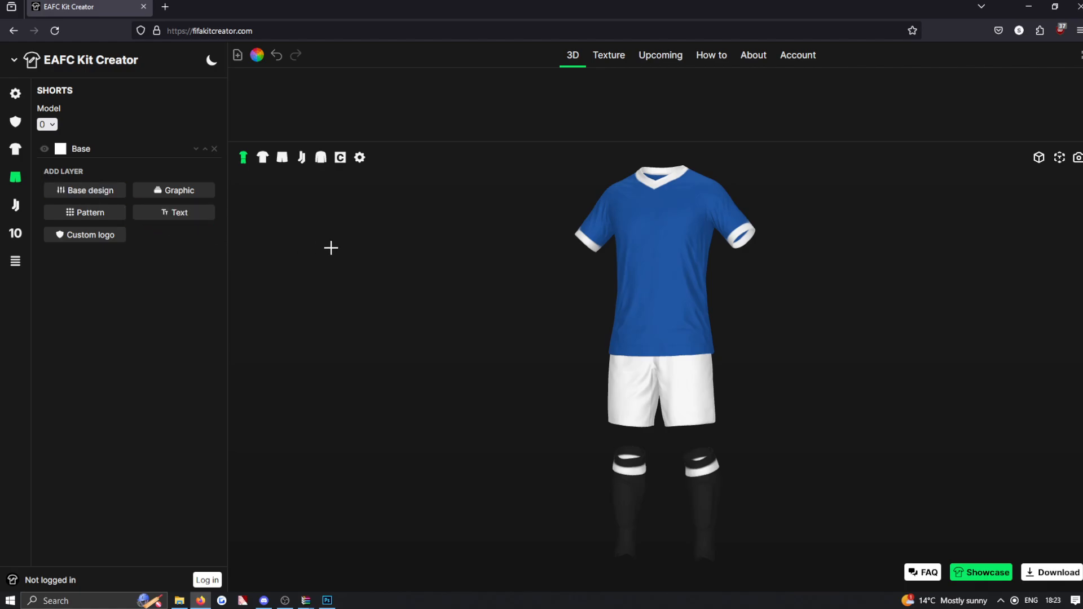
Look through the base designs that can be added to the shirt, then close them without choosing one.
click(17, 150)
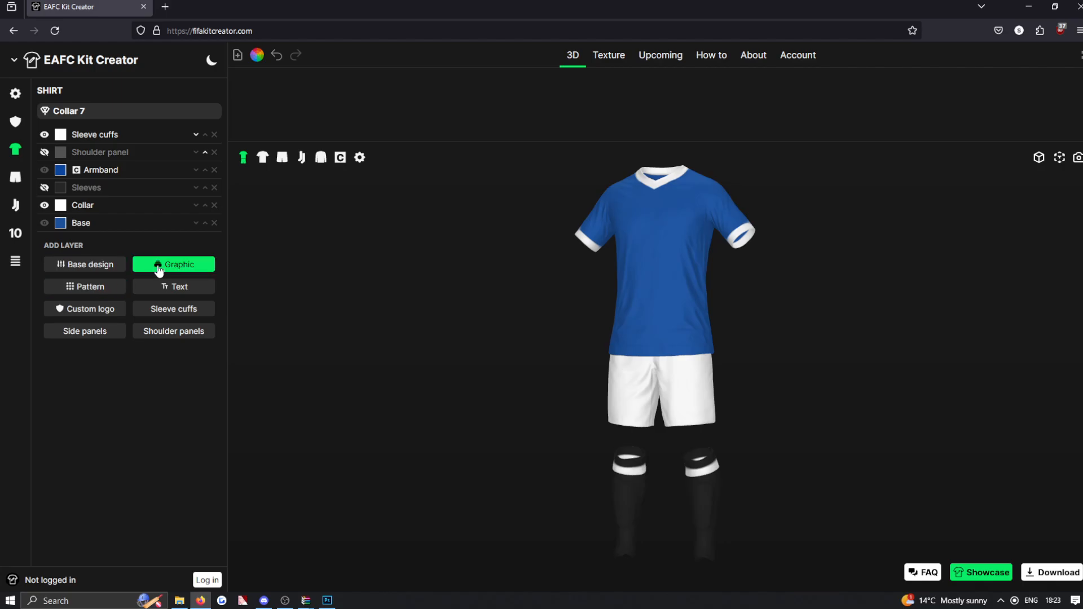
click(85, 264)
scroll(982, 209, down, 1)
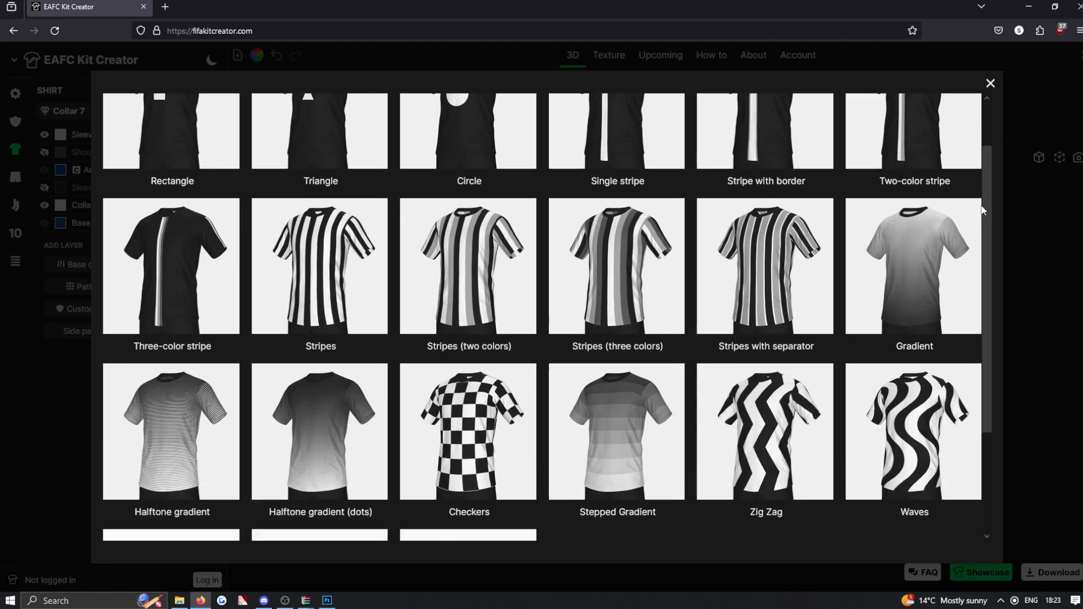
drag(982, 210, 1000, 396)
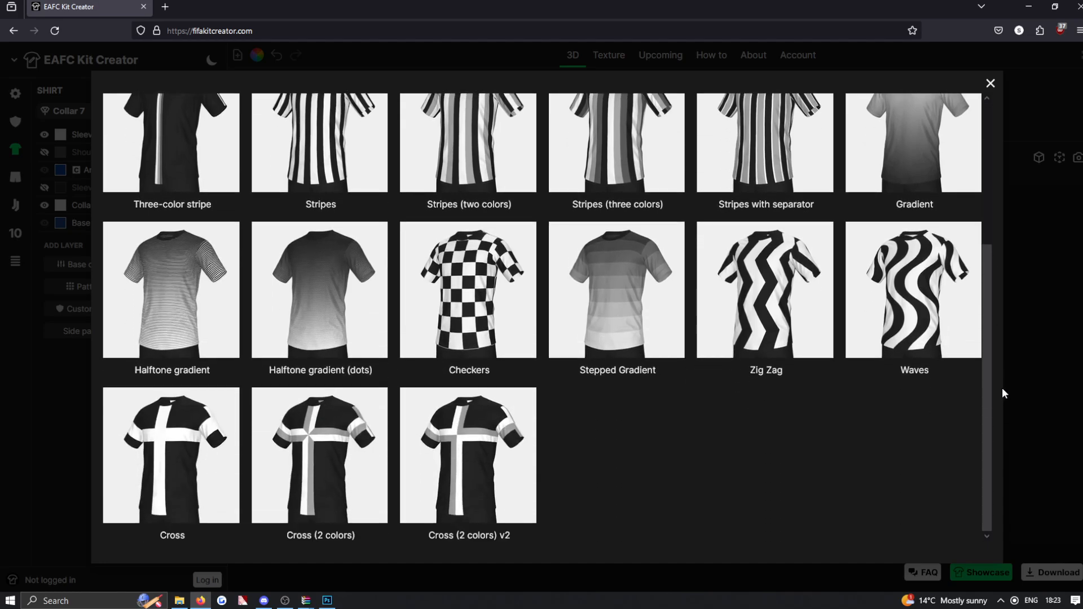
scroll(998, 371, up, 3)
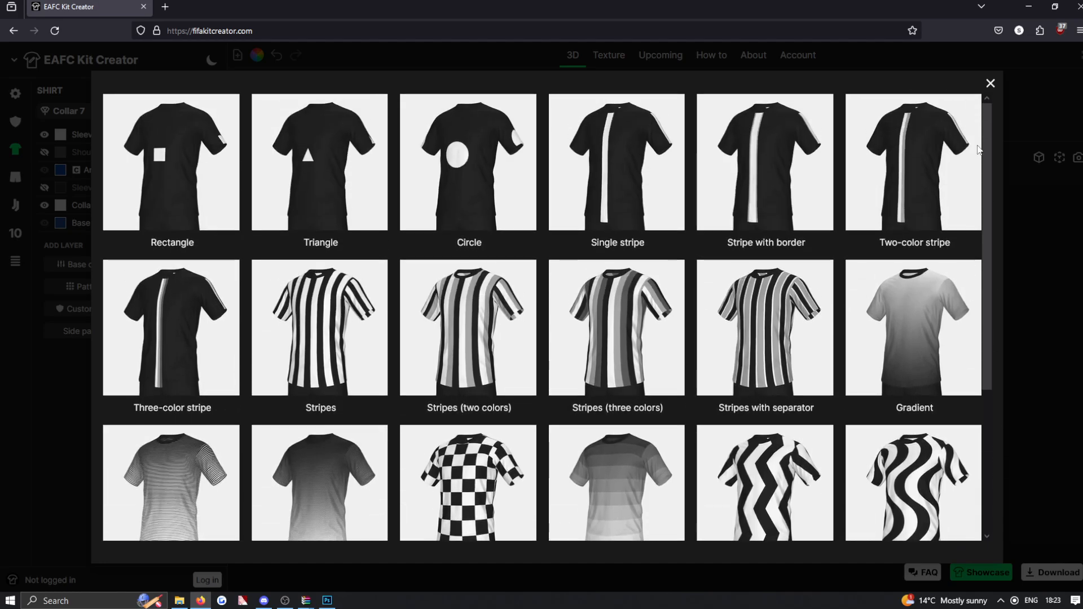
click(989, 84)
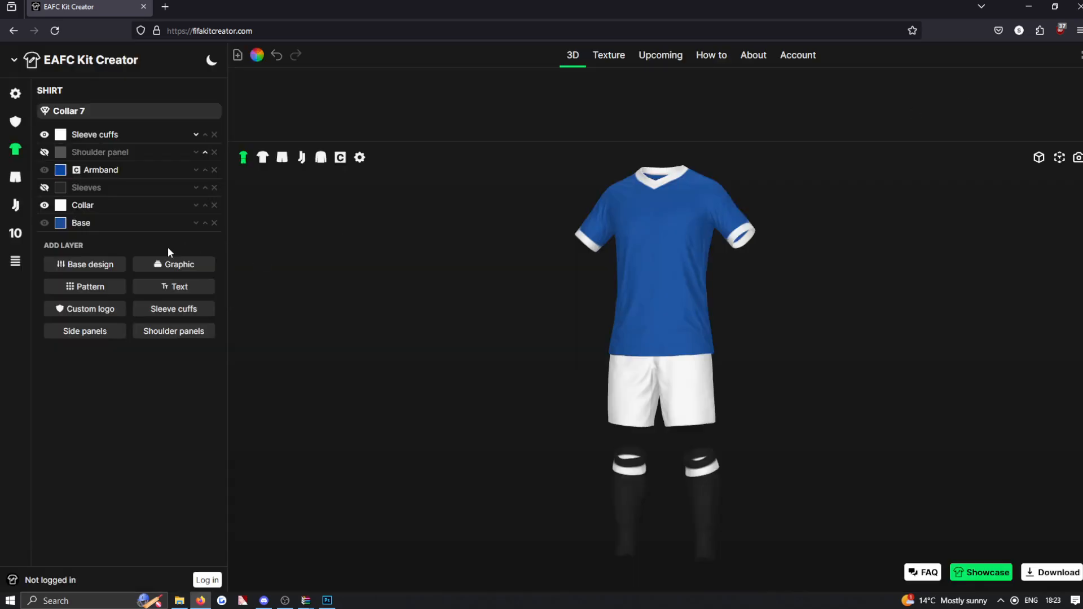
Add the Liverpool 25 pattern to the shirt and inspect it in the shirt-only 3D view.
click(91, 289)
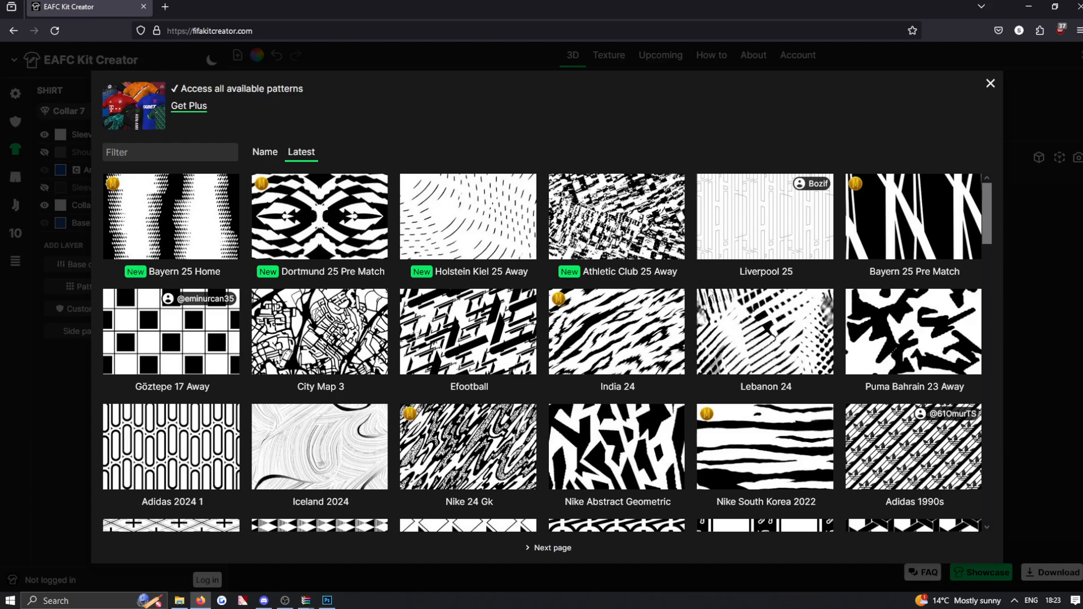
click(744, 237)
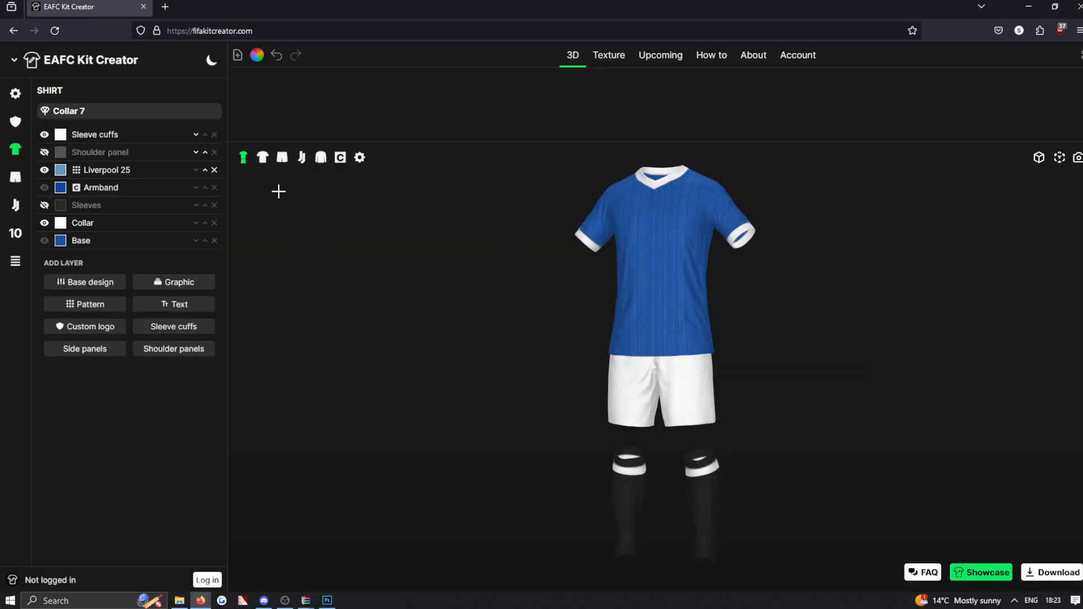
click(263, 157)
drag(648, 347, 623, 383)
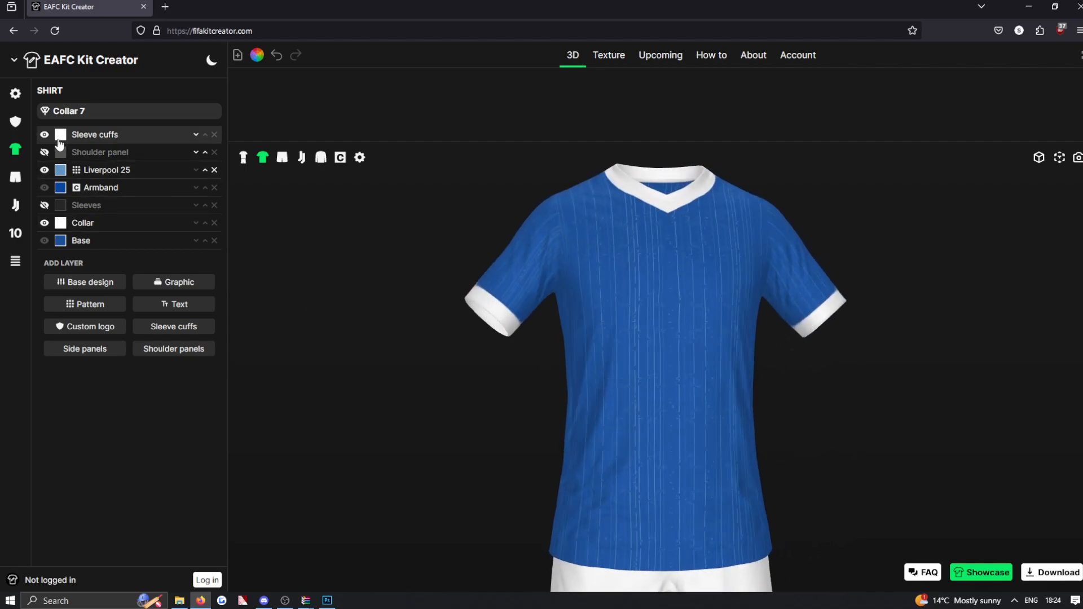
Recolour the Liverpool 25 pattern layer to the darkest red in the palette and check it on the shirt.
click(63, 174)
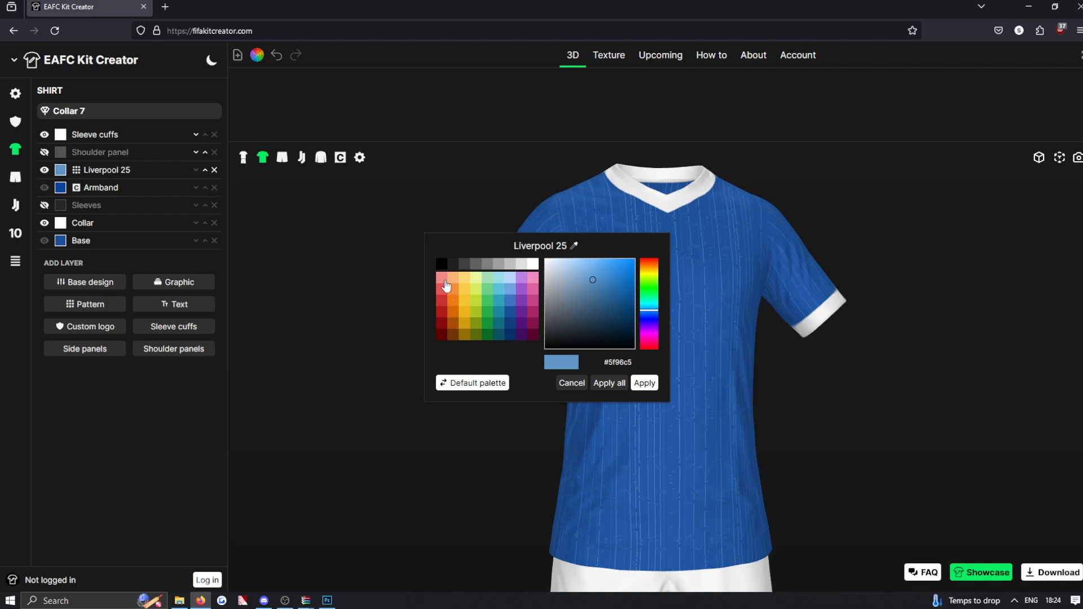
click(441, 340)
click(643, 383)
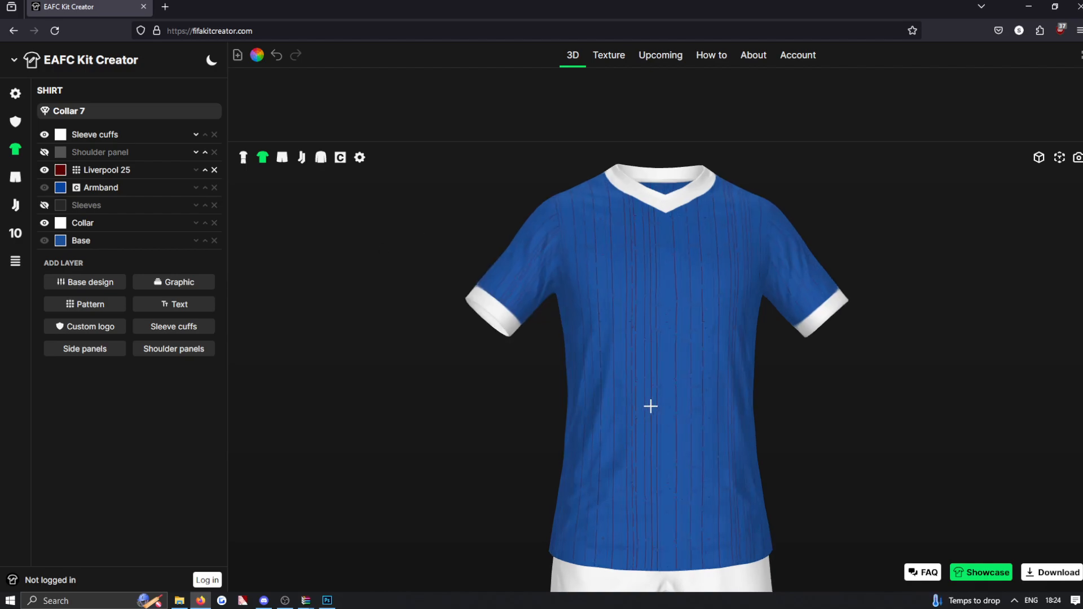
drag(650, 404, 620, 409)
drag(686, 413, 638, 416)
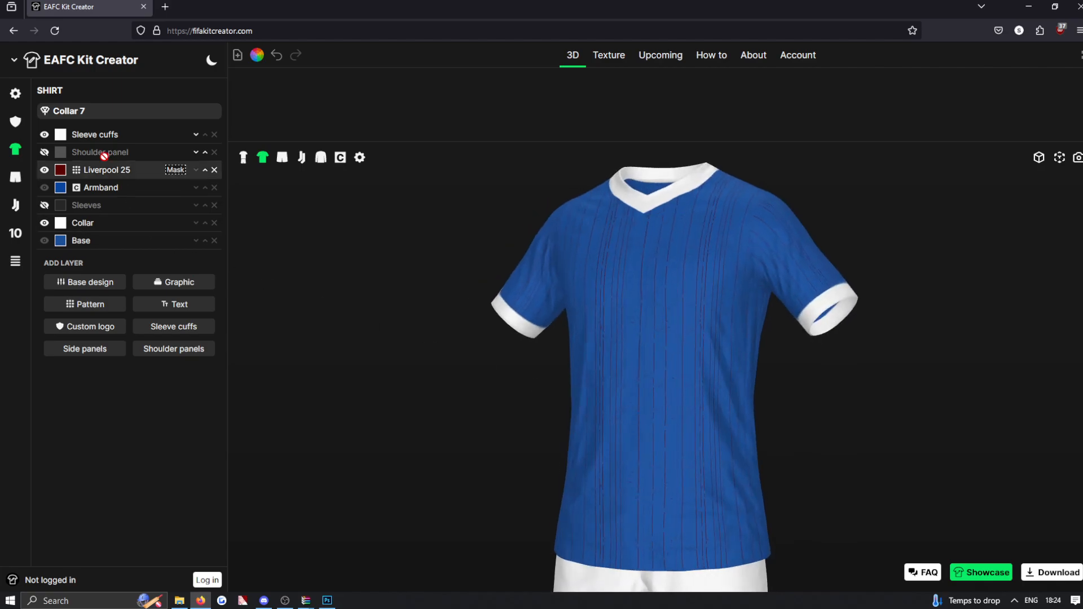
Recolour the Liverpool 25 pattern layer to white #ffffff and check it on the shirt in 3D.
click(61, 170)
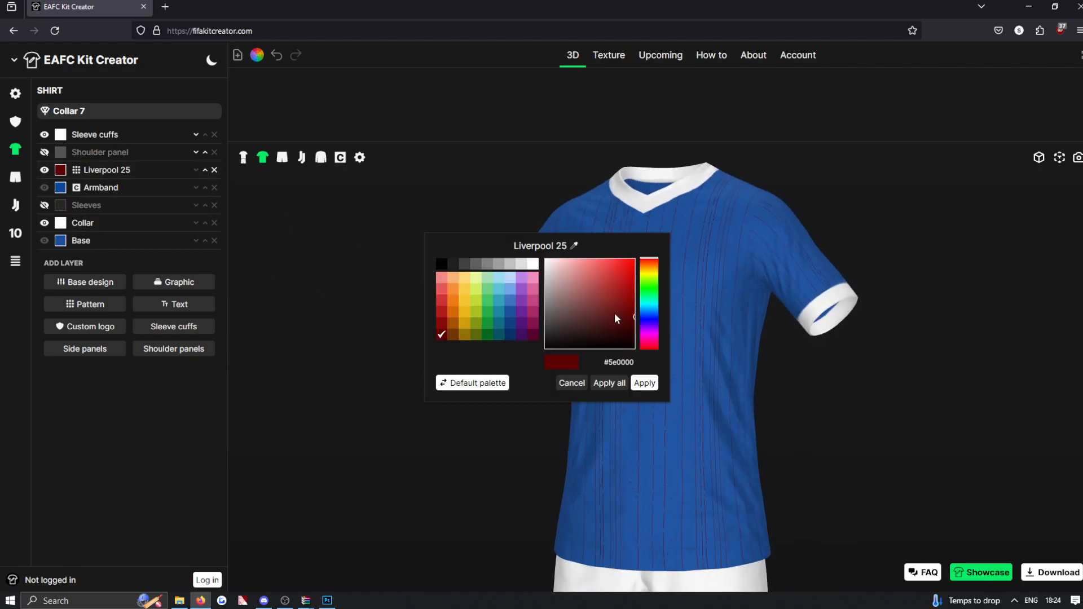
click(534, 268)
click(643, 383)
mouse_move(679, 430)
mouse_down()
mouse_move(645, 390)
mouse_move(677, 394)
mouse_move(697, 439)
mouse_up()
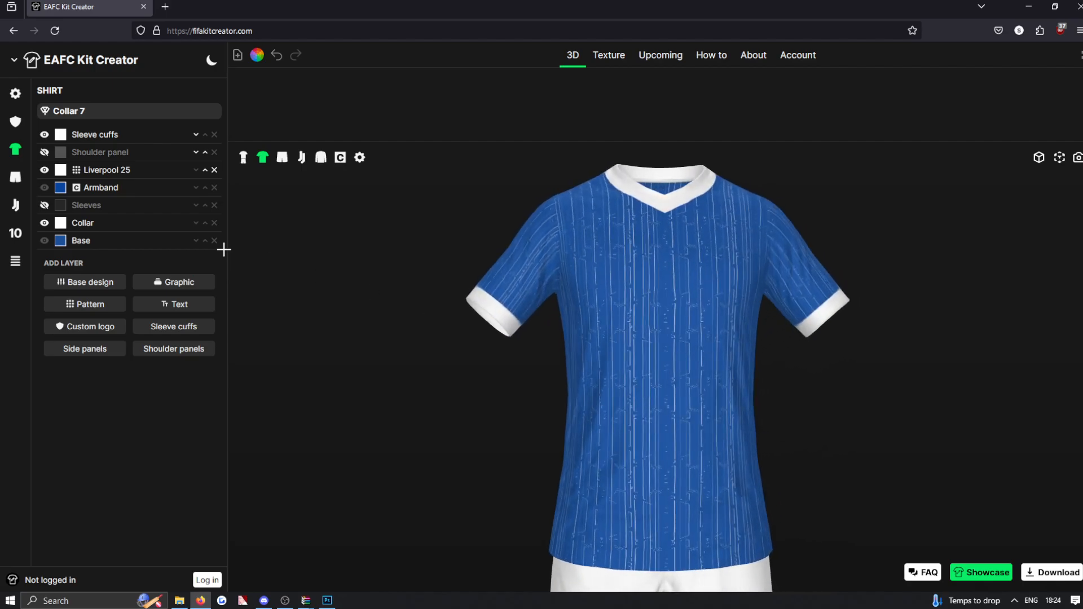
Recolour the Liverpool 25 pattern layer to the medium blue #3d73bf and inspect the shirt from several angles.
click(60, 170)
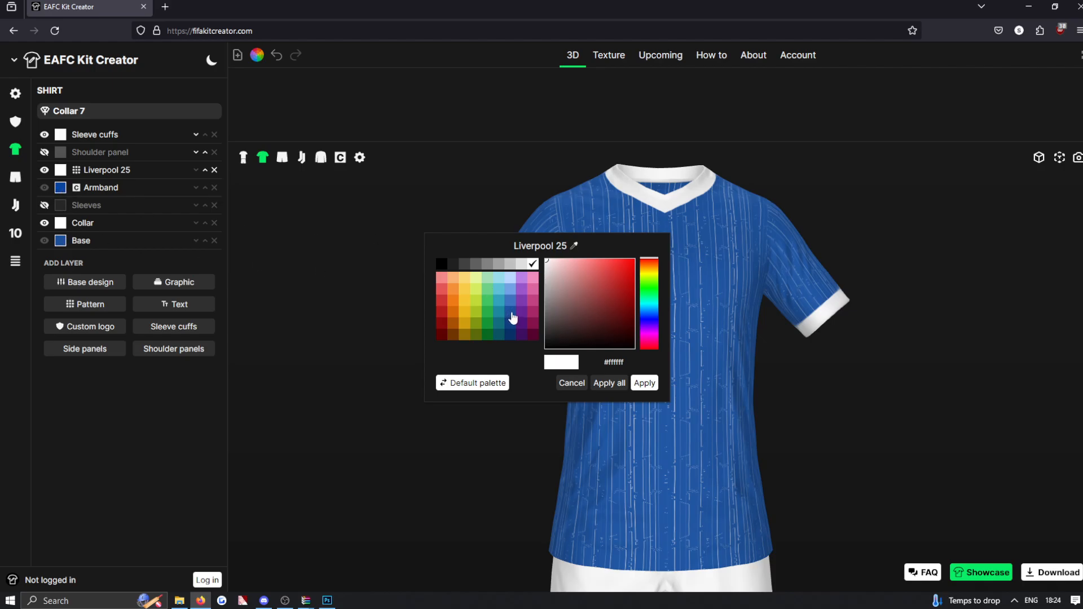
click(511, 313)
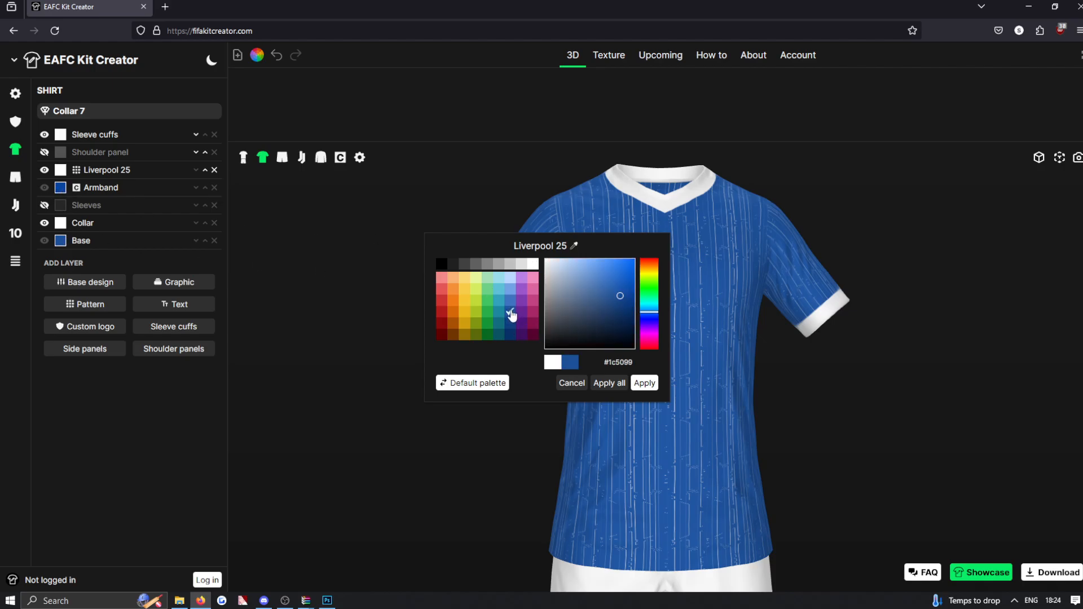
click(618, 293)
click(644, 383)
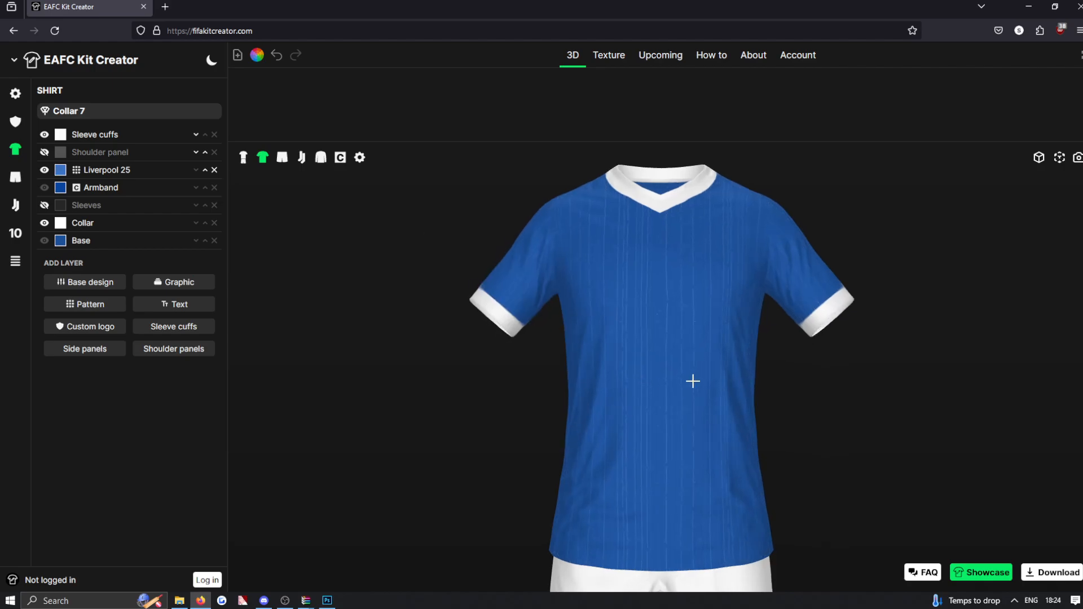
drag(692, 381, 625, 429)
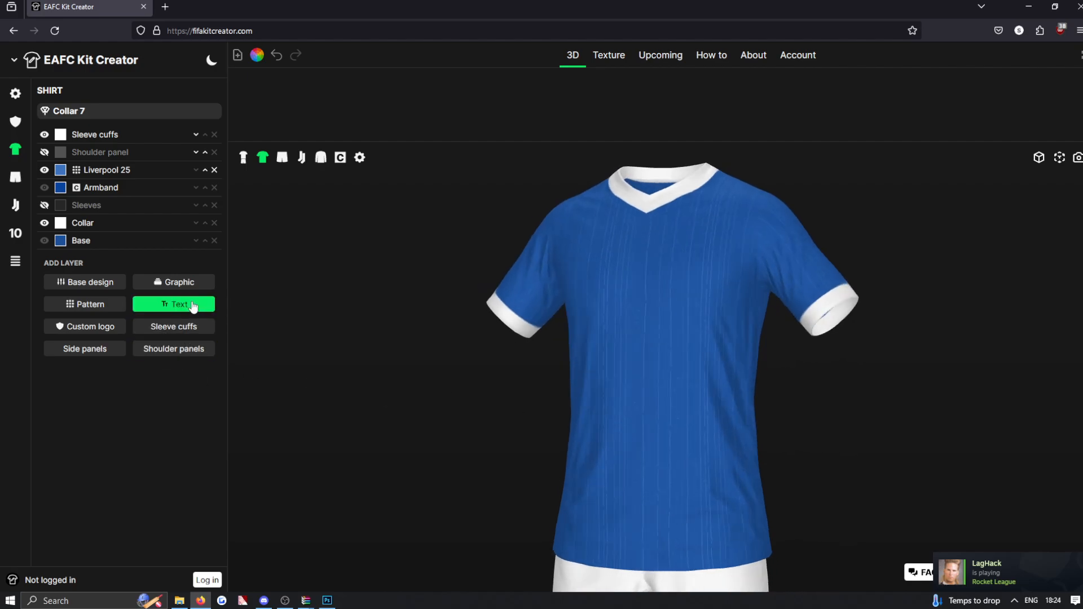
drag(600, 319, 622, 338)
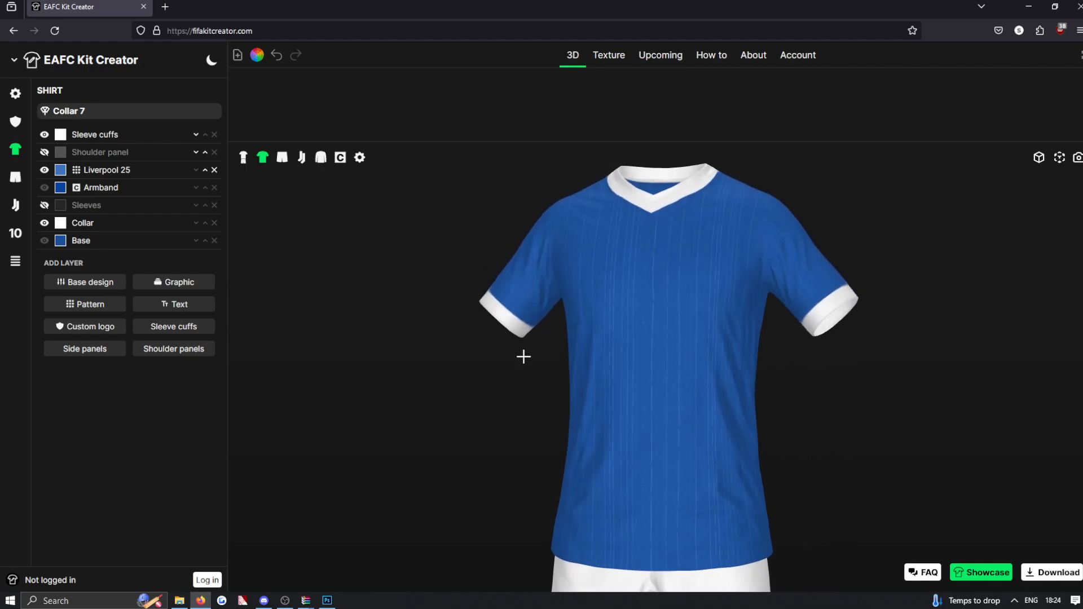
Browse the graphics available for the shirt and filter them for "italy".
click(193, 288)
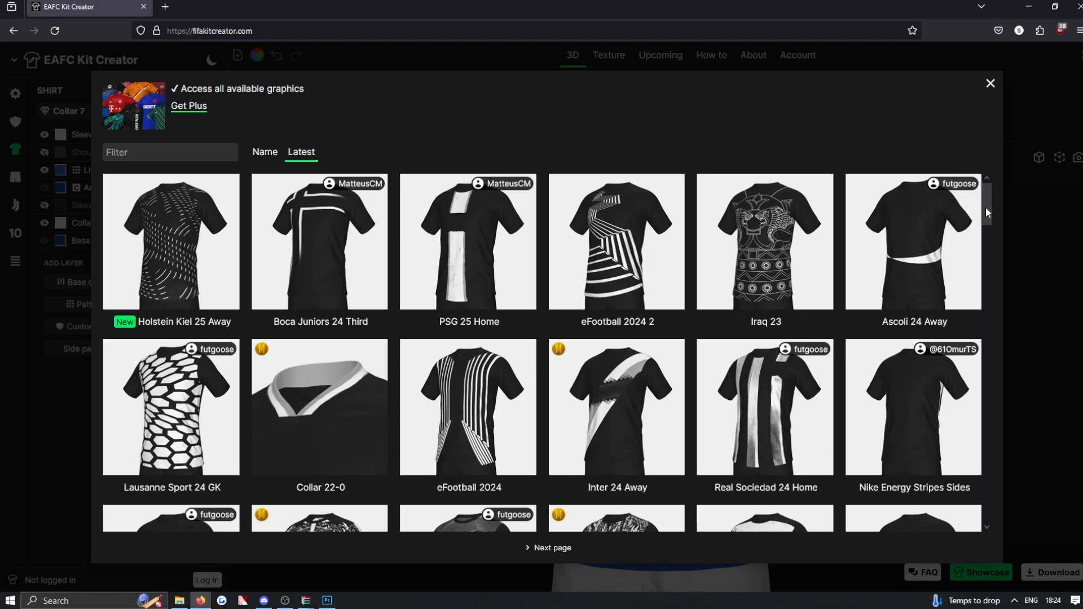
drag(986, 208, 994, 361)
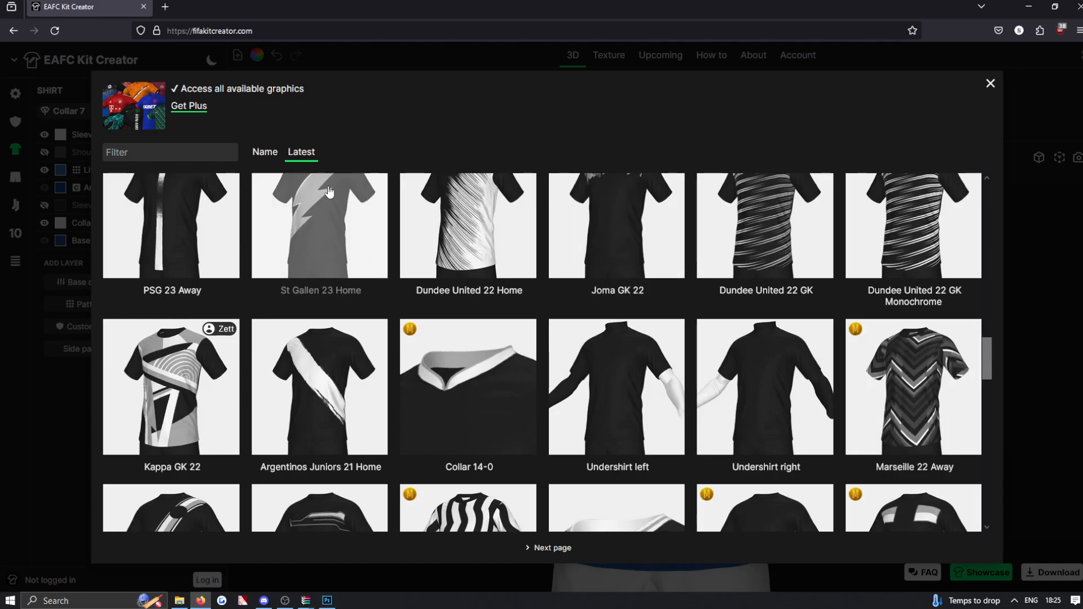
click(200, 156)
text(italy)
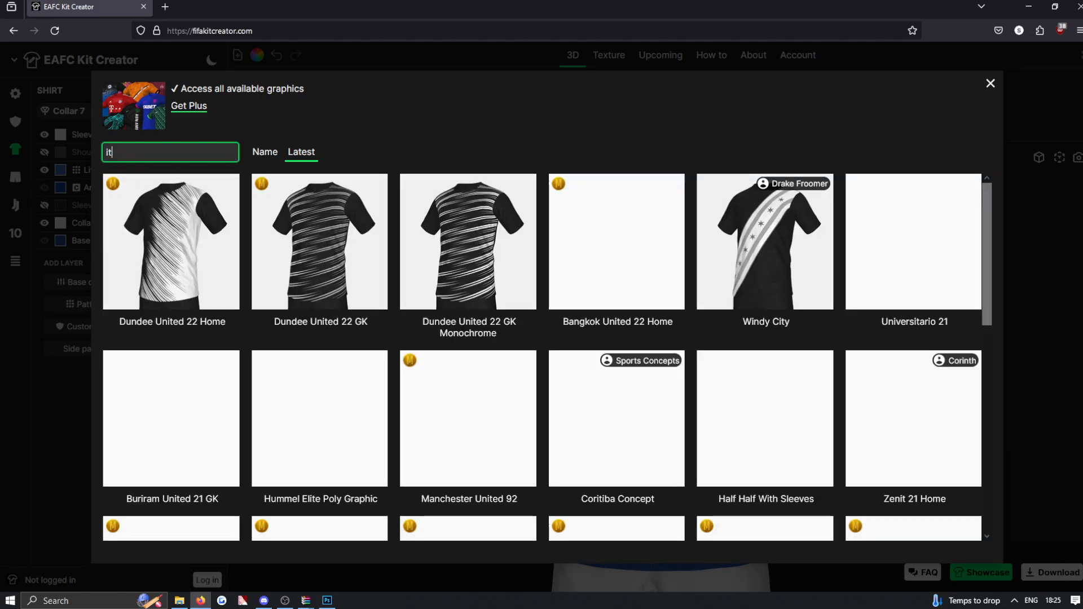
key(BackSpace)
key(BackSpace)
key(BackSpace)
key(BackSpace)
key(BackSpace)
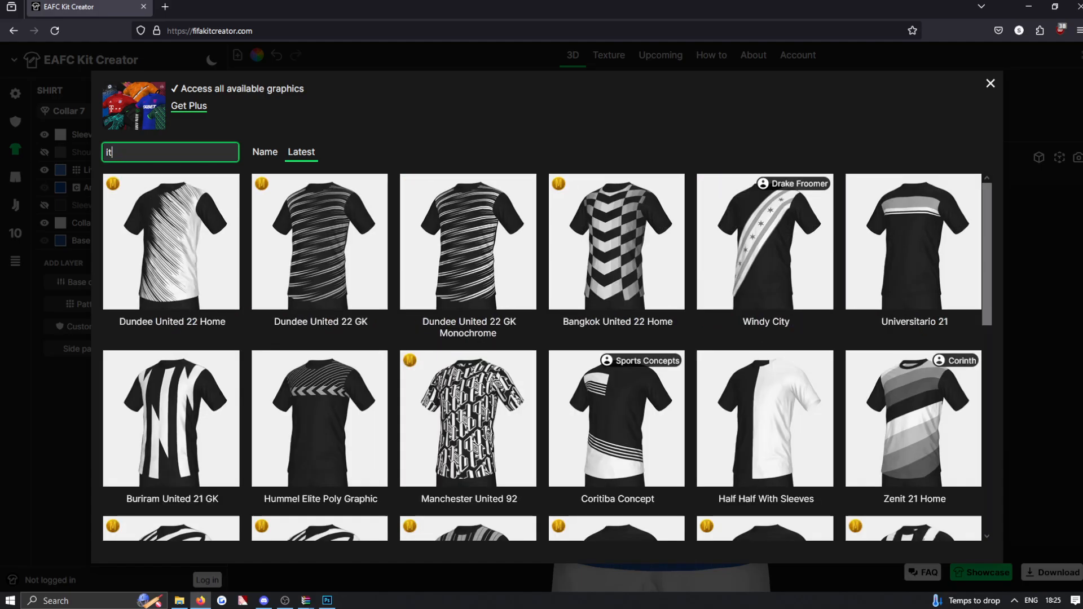
Filter the shirt graphics for "juventus" and for "roma".
text(juven)
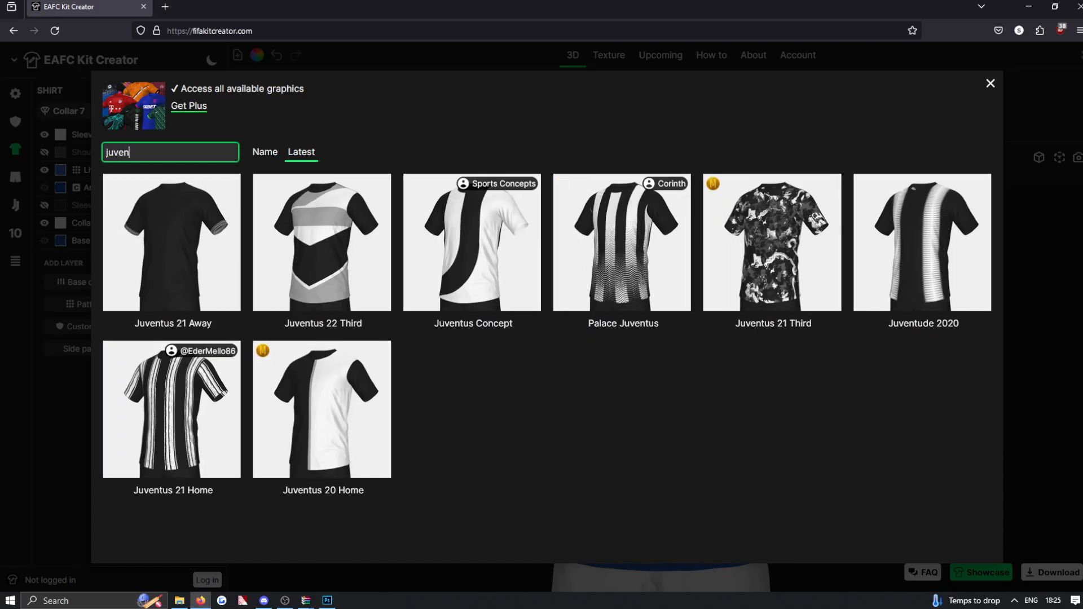
text(tus)
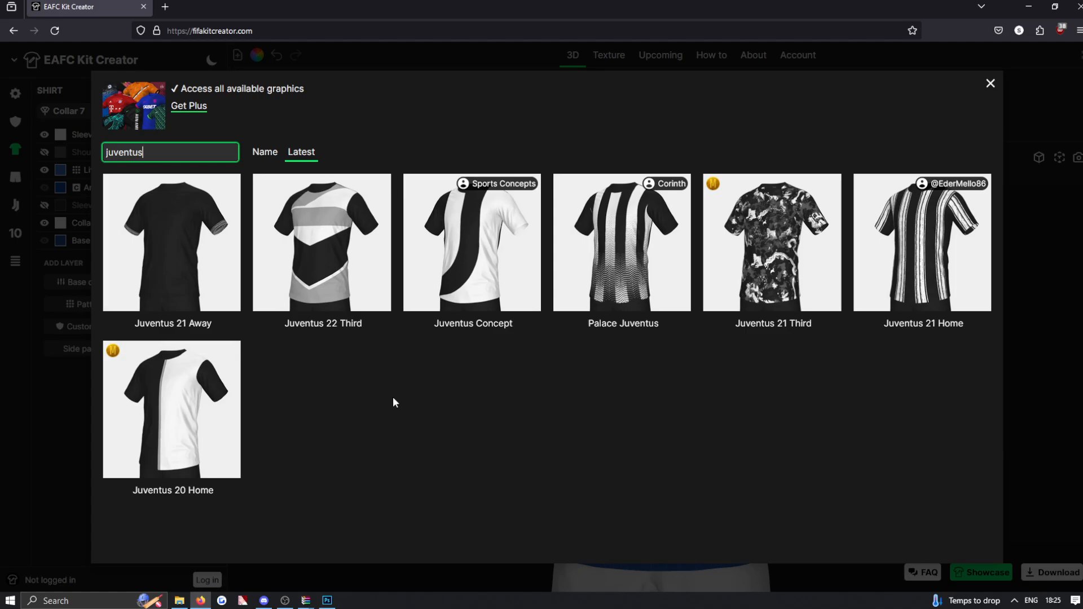
key(ctrl+a)
text(rt)
text(oma)
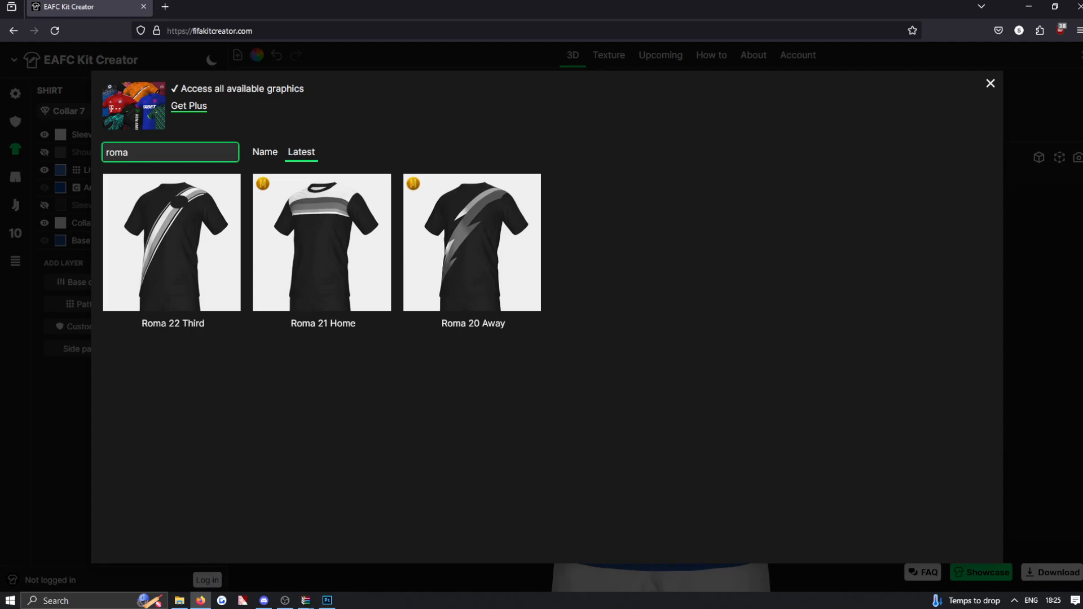
key(BackSpace)
key(BackSpace)
key(BackSpace)
key(BackSpace)
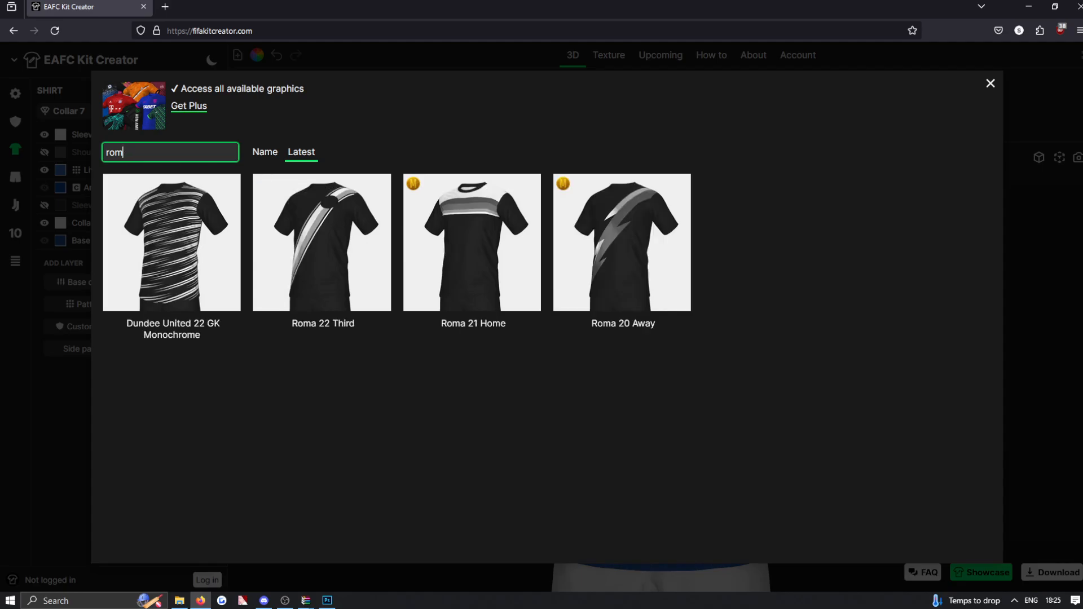
Filter the shirt graphics for "everton", then clear the filter to list all graphics again.
text(everton)
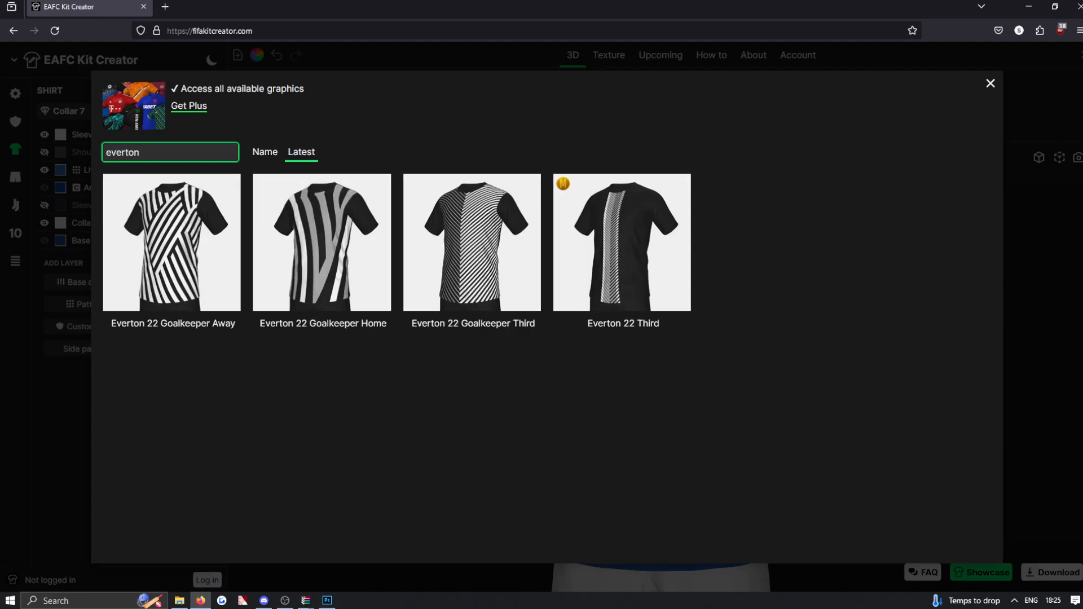
key(BackSpace)
key(BackSpace)
key(BackSpace)
key(BackSpace)
key(BackSpace)
key(BackSpace)
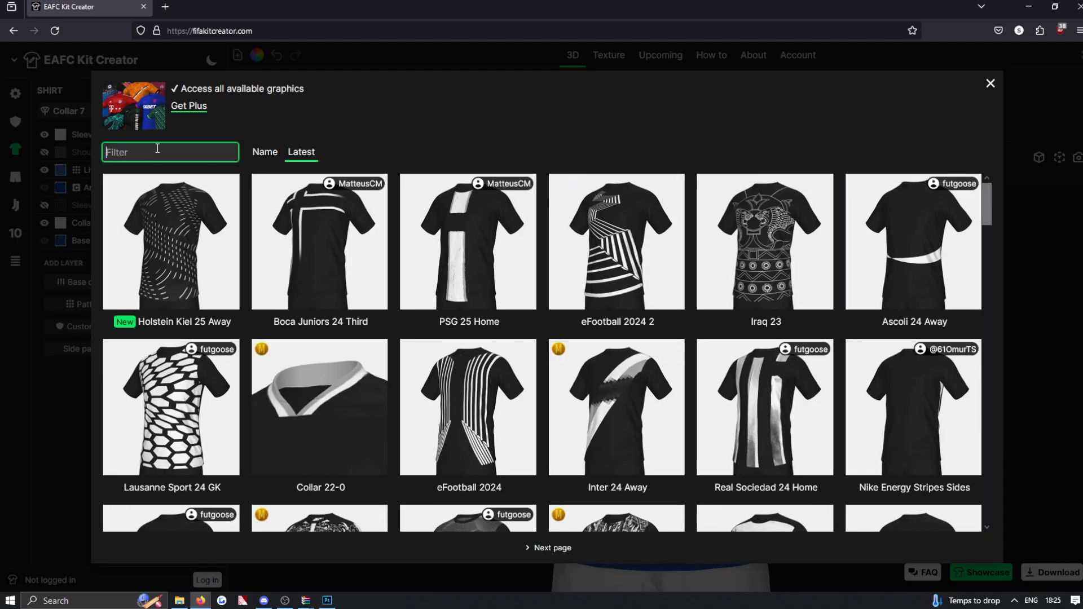
Try to add the Girona 23 Home graphic to the shirt, then close its preview.
drag(987, 209, 978, 302)
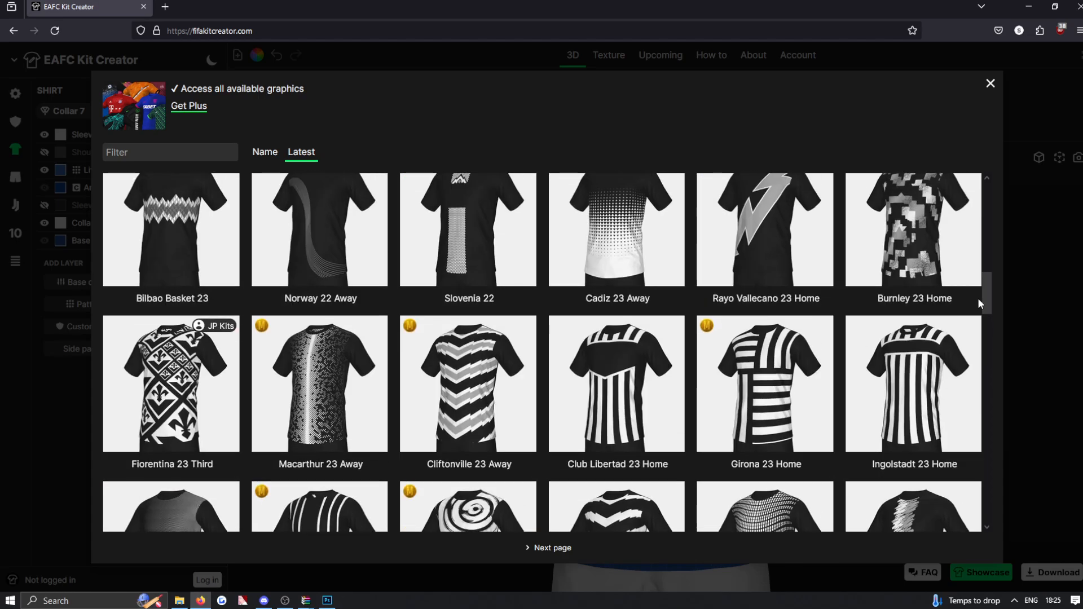
click(762, 383)
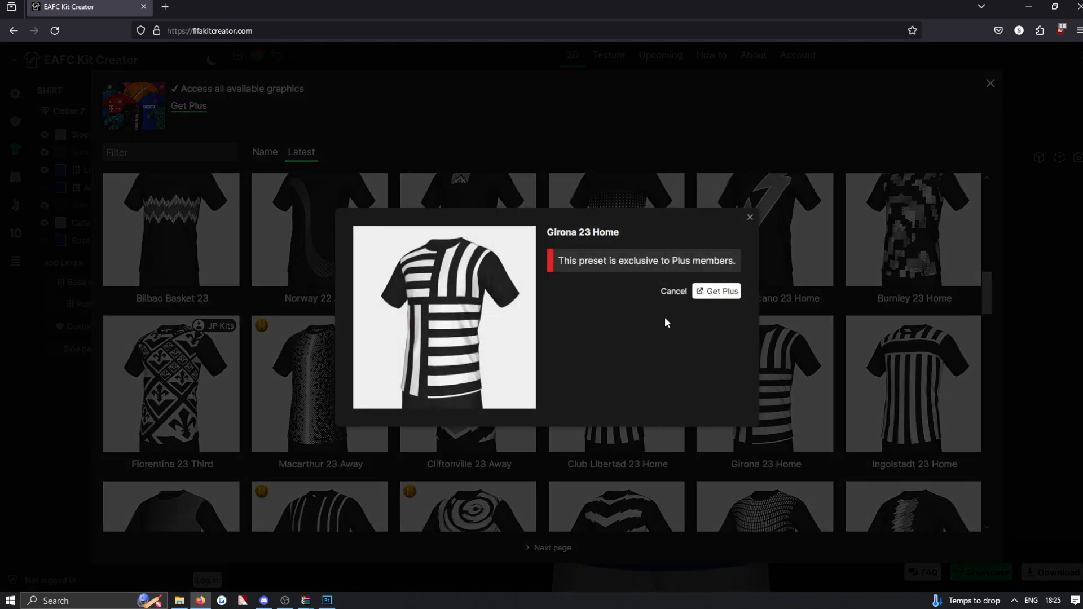
click(749, 218)
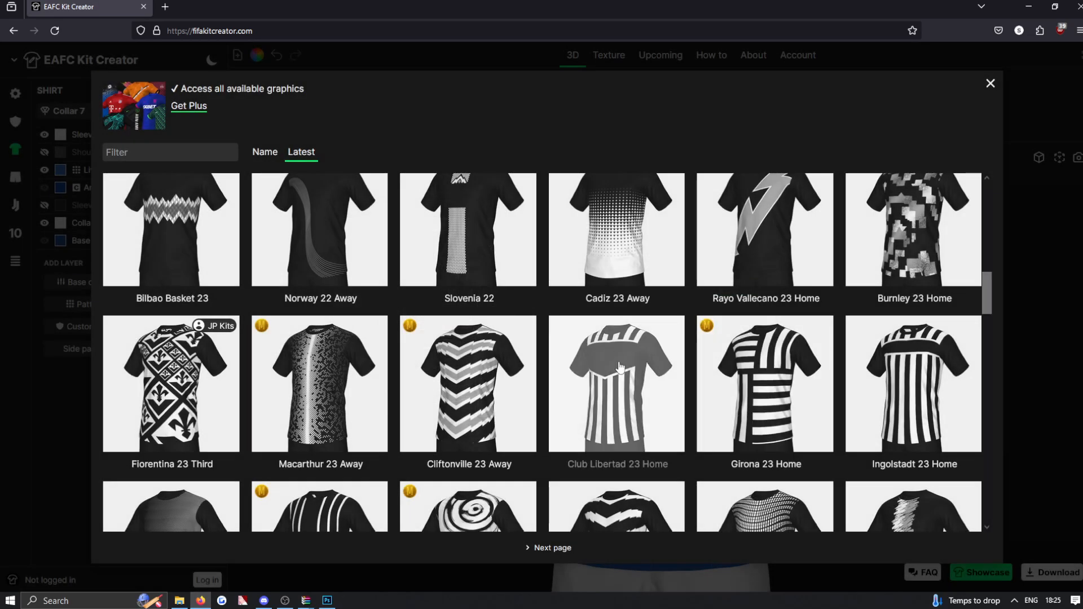
Add the Club Libertad 23 Home graphic to the shirt and inspect it in 3D.
scroll(620, 367, down, 5)
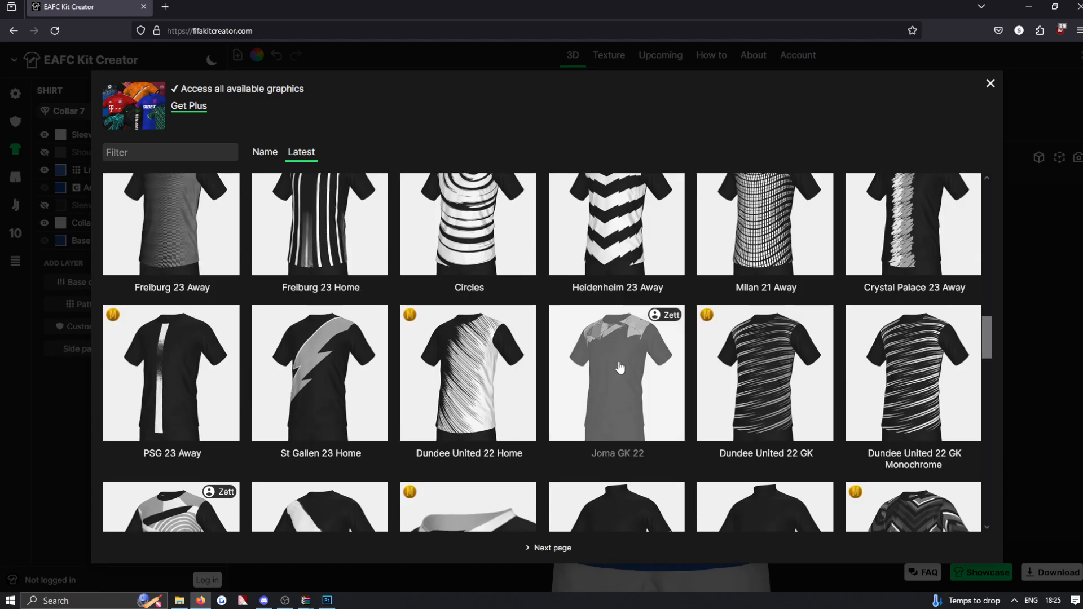
scroll(586, 333, down, 4)
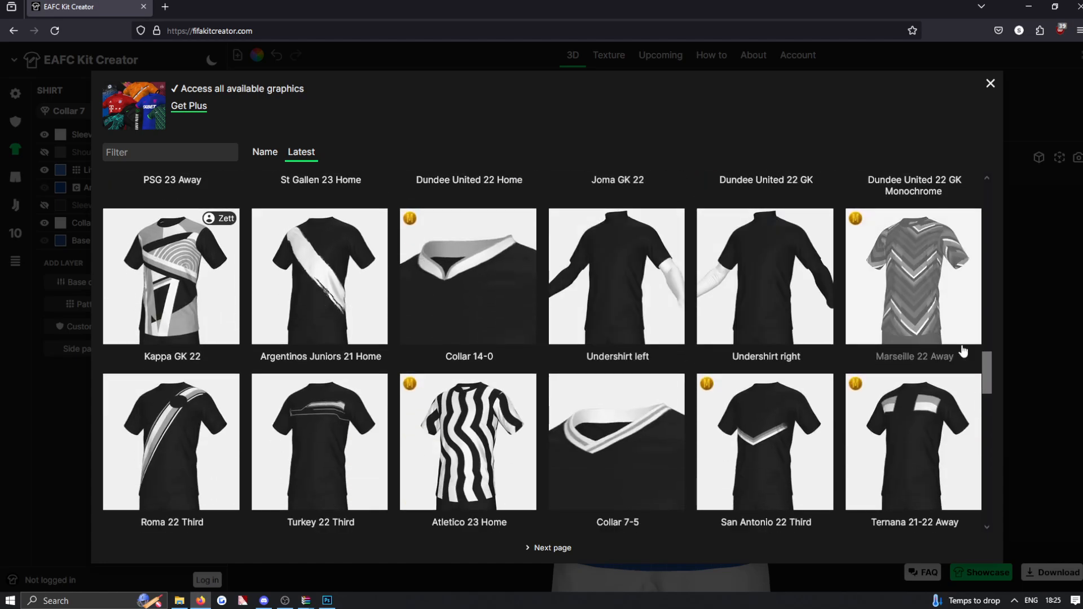
drag(987, 363, 974, 497)
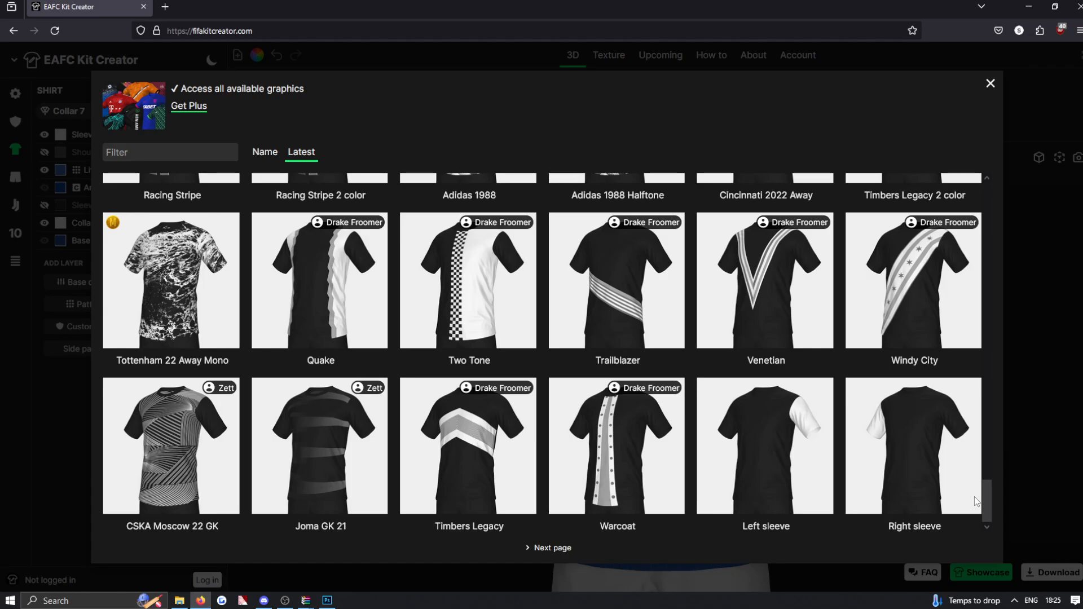
drag(973, 496, 961, 381)
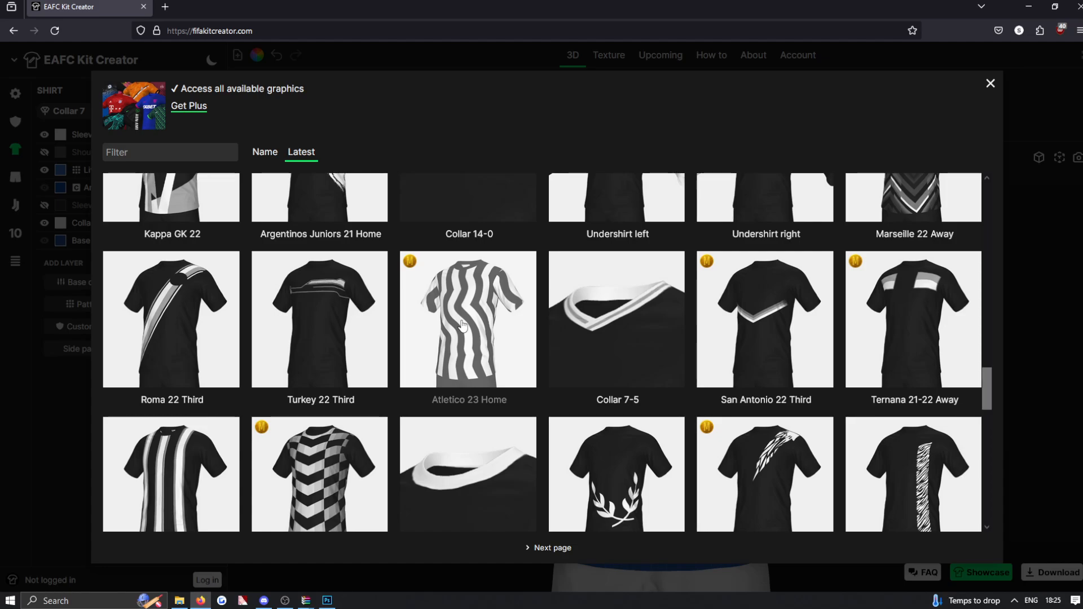
drag(986, 384, 993, 290)
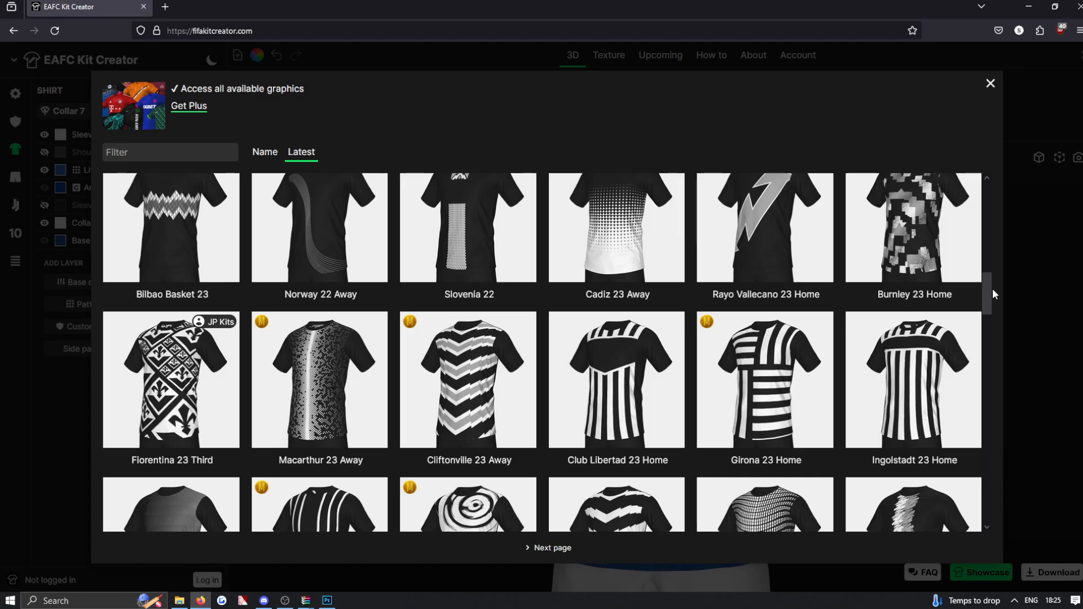
click(626, 392)
drag(614, 327, 694, 344)
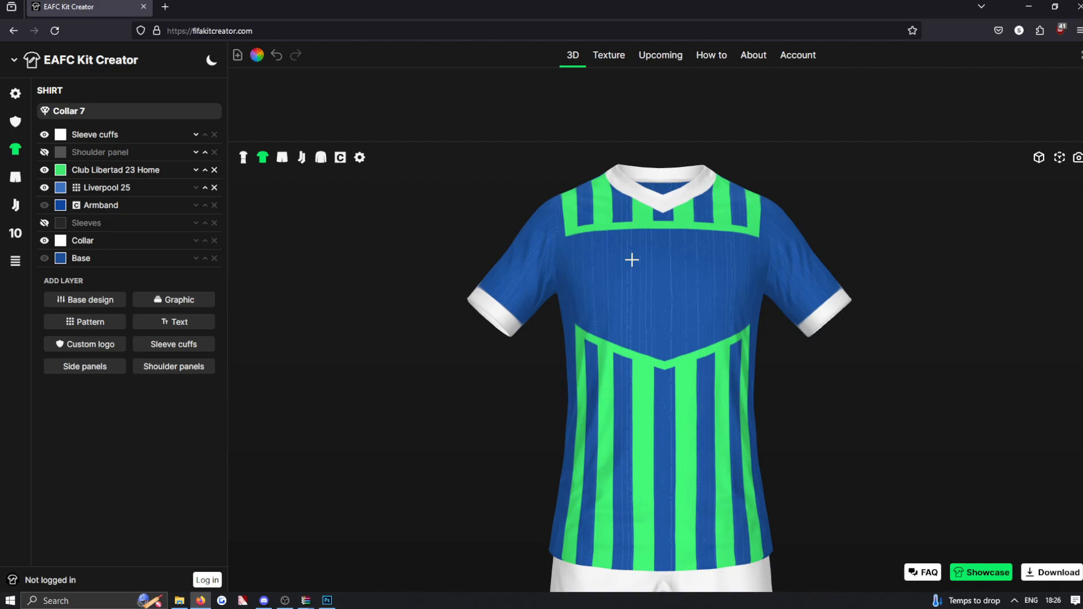
drag(659, 376, 650, 377)
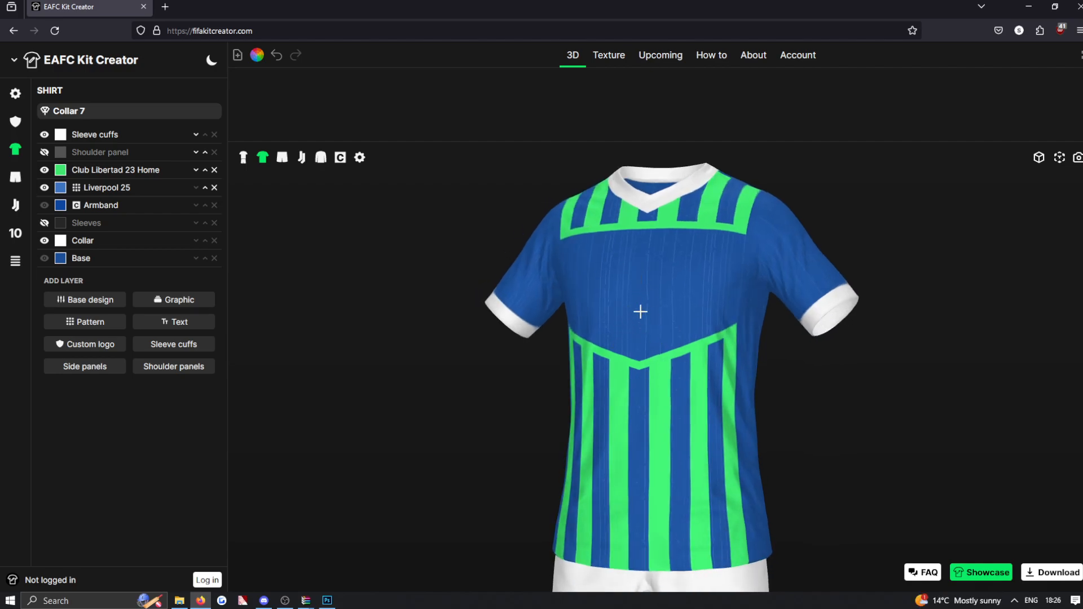
drag(645, 331, 634, 314)
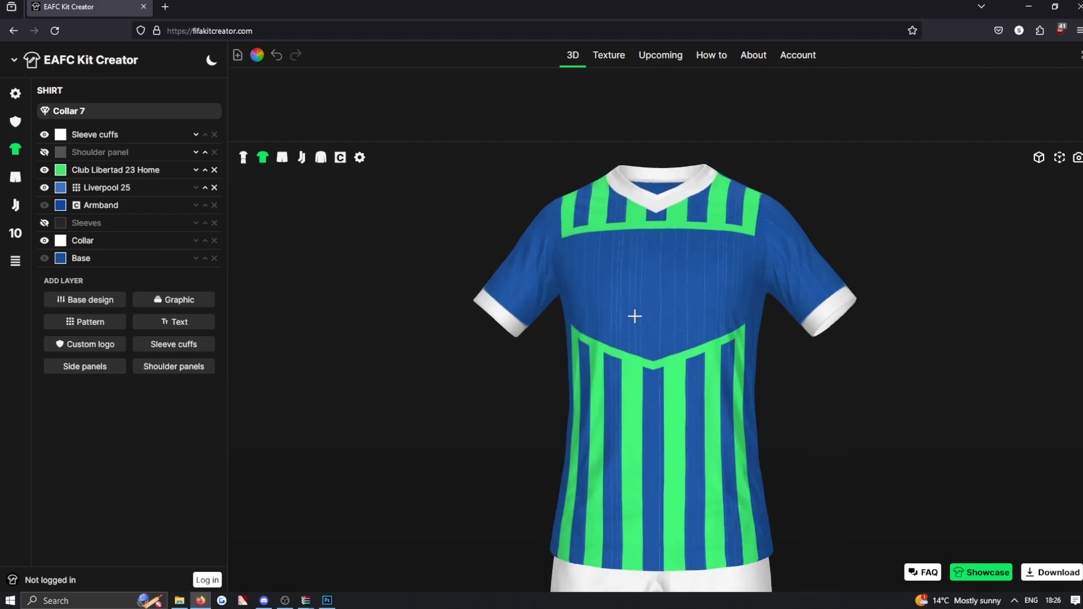
Recolour the Club Libertad 23 Home graphic layer to white #ffffff and check it on the shirt.
click(60, 170)
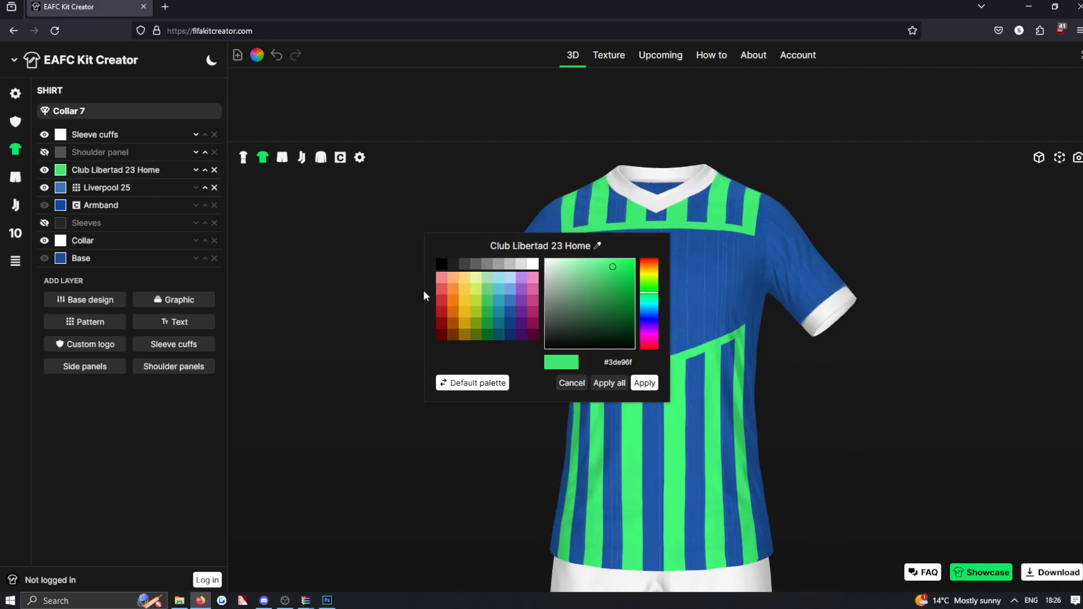
click(533, 267)
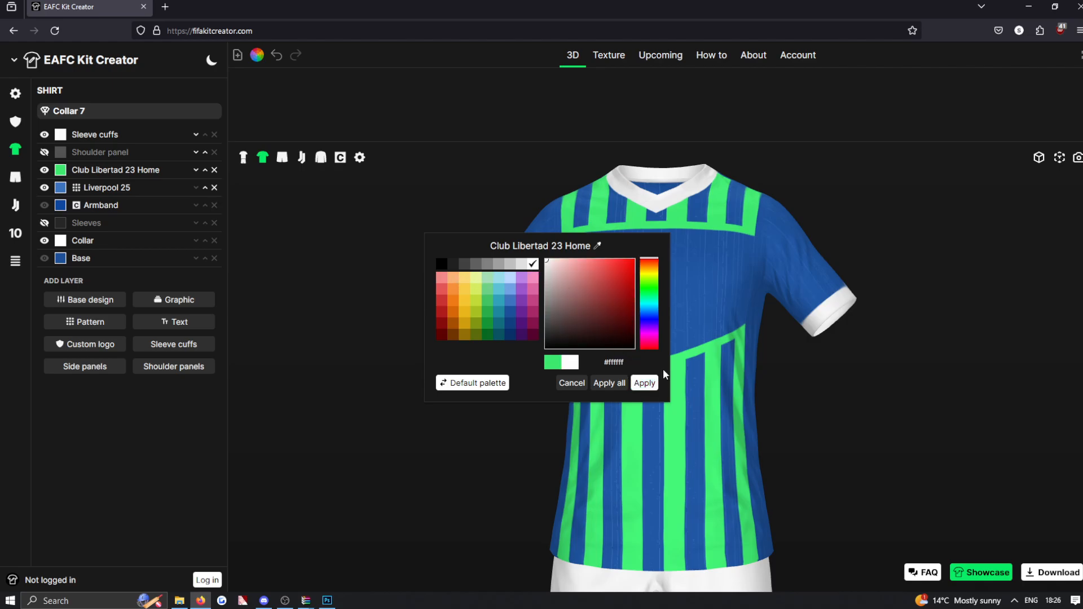
click(653, 387)
drag(653, 387, 628, 387)
Recolour the Club Libertad 23 Home graphic layer to the medium blue #3d73bf.
click(61, 172)
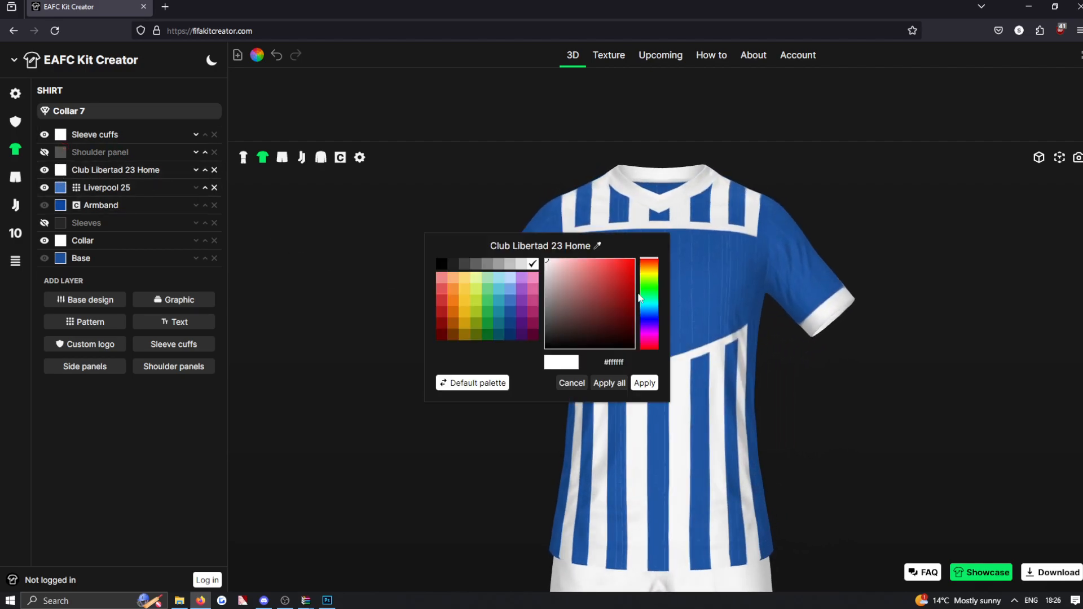
click(510, 300)
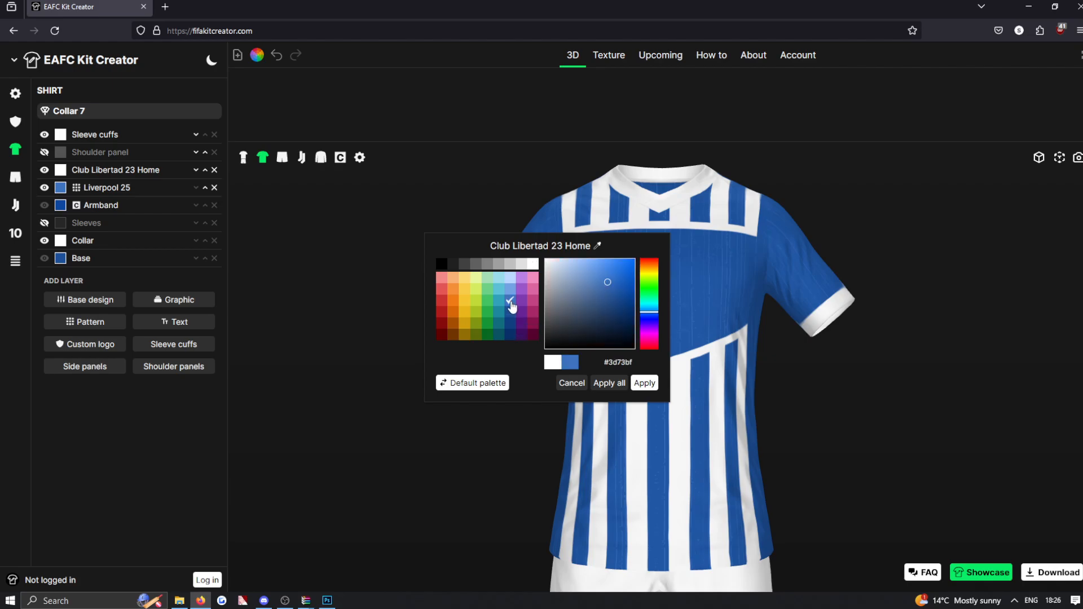
click(645, 384)
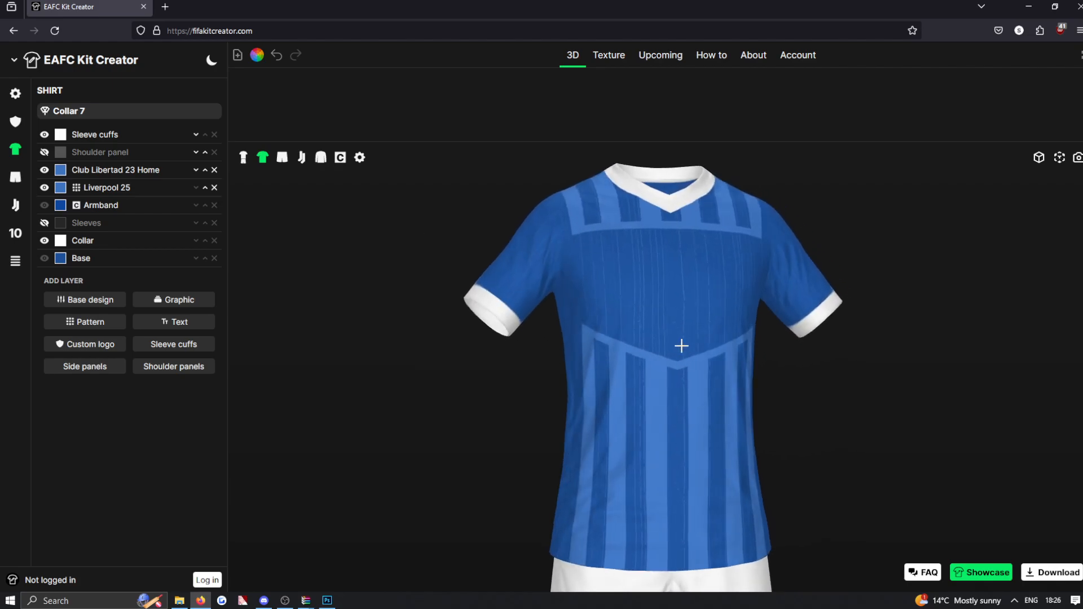
Recolour the Club Libertad 23 Home graphic layer to a lighter blue than the Liverpool 25 pattern and check it on the shirt.
click(60, 187)
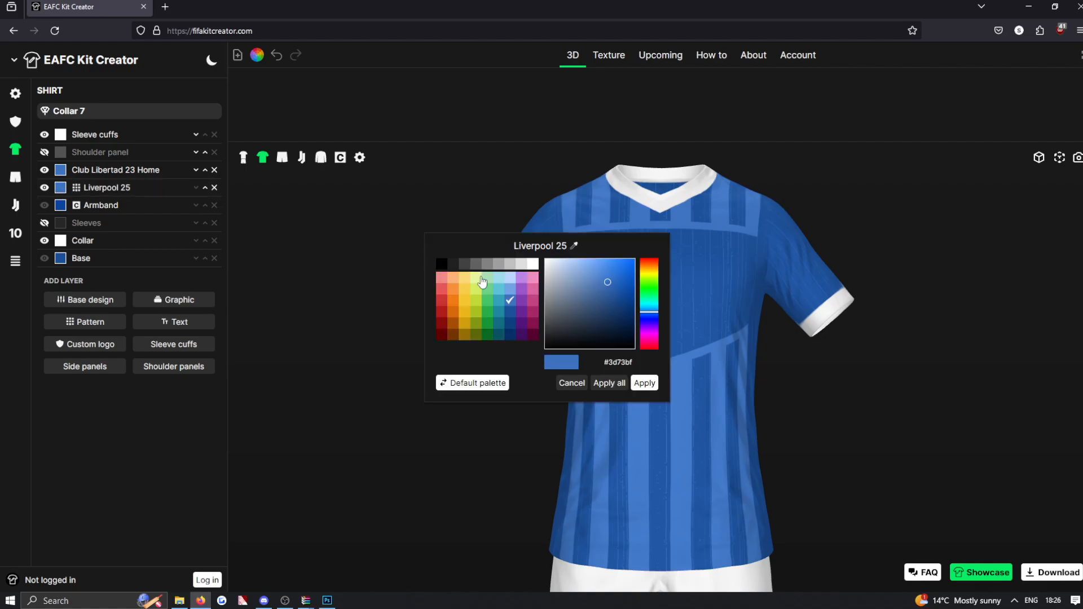
click(571, 383)
click(60, 170)
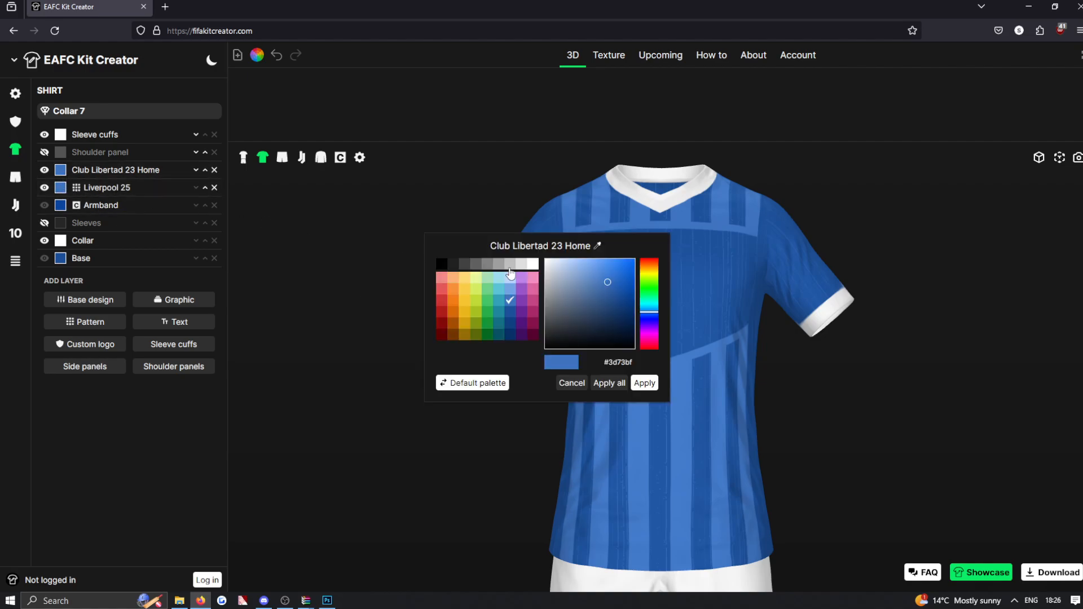
click(510, 289)
click(645, 383)
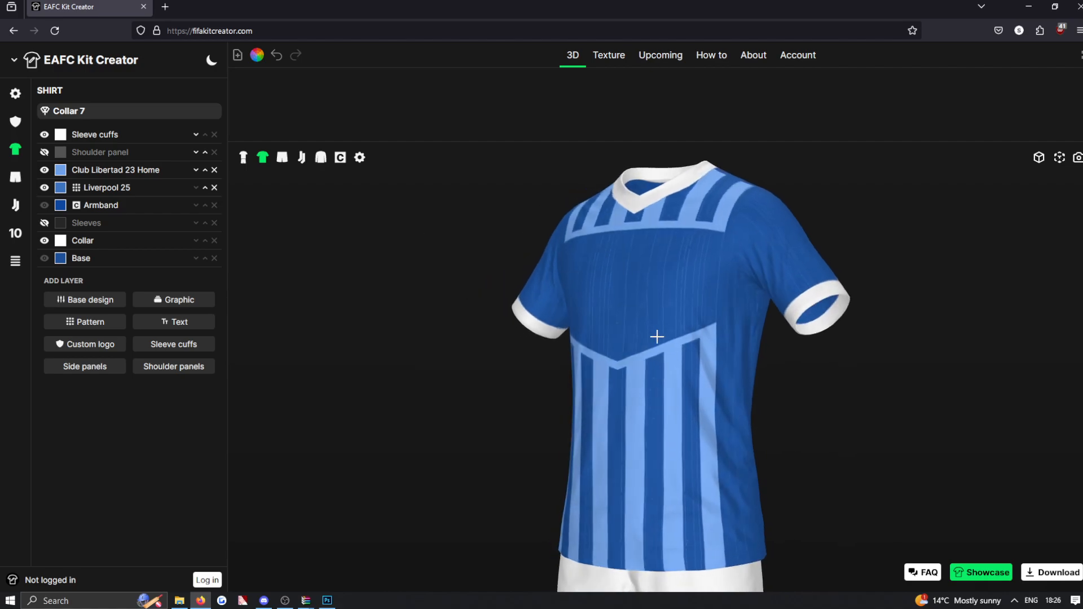
mouse_move(674, 339)
mouse_down()
mouse_move(729, 346)
mouse_move(666, 355)
mouse_up()
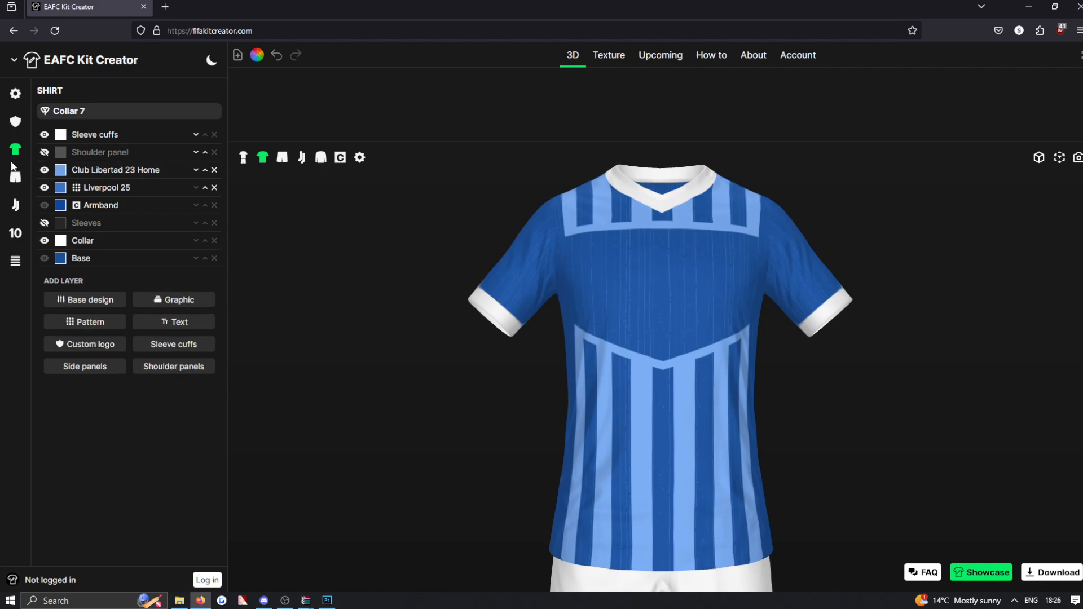
Review the full kit in 3D, open the logo settings, and return the preview to the shirt.
click(242, 158)
drag(690, 278, 512, 269)
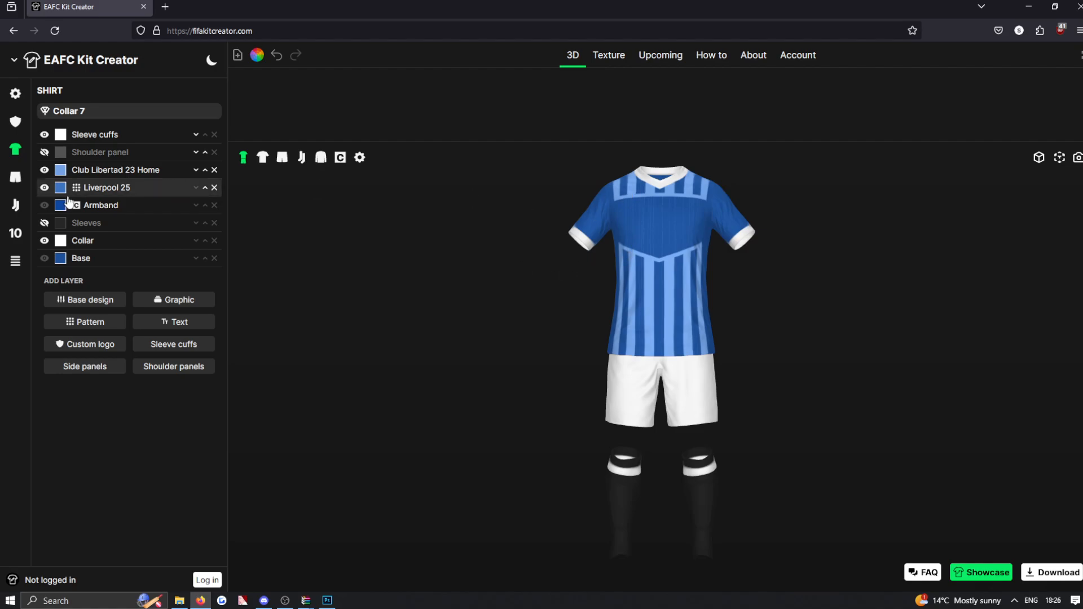
click(16, 121)
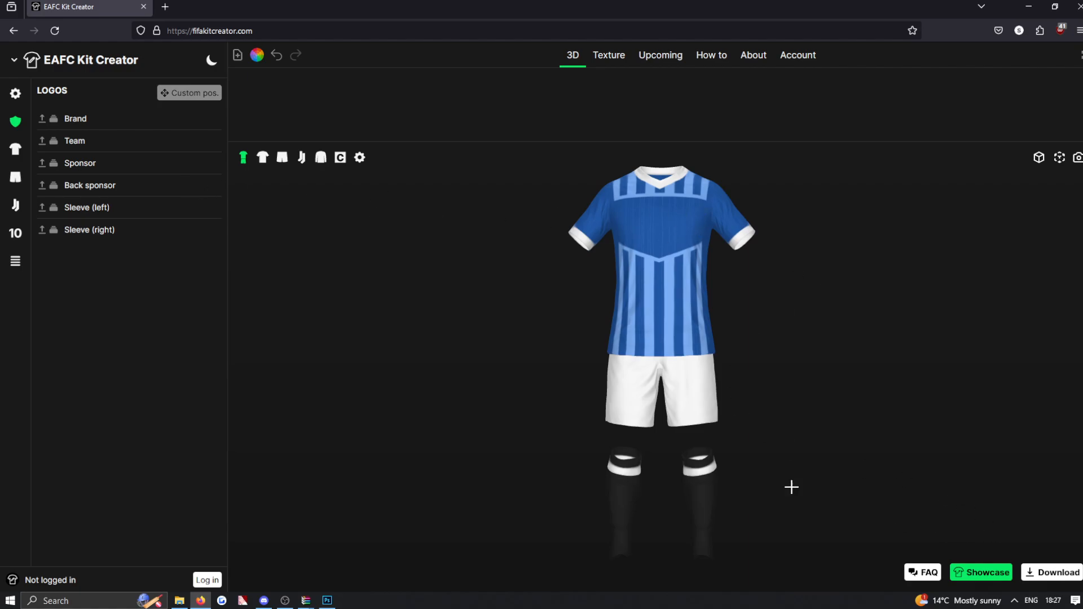
click(262, 158)
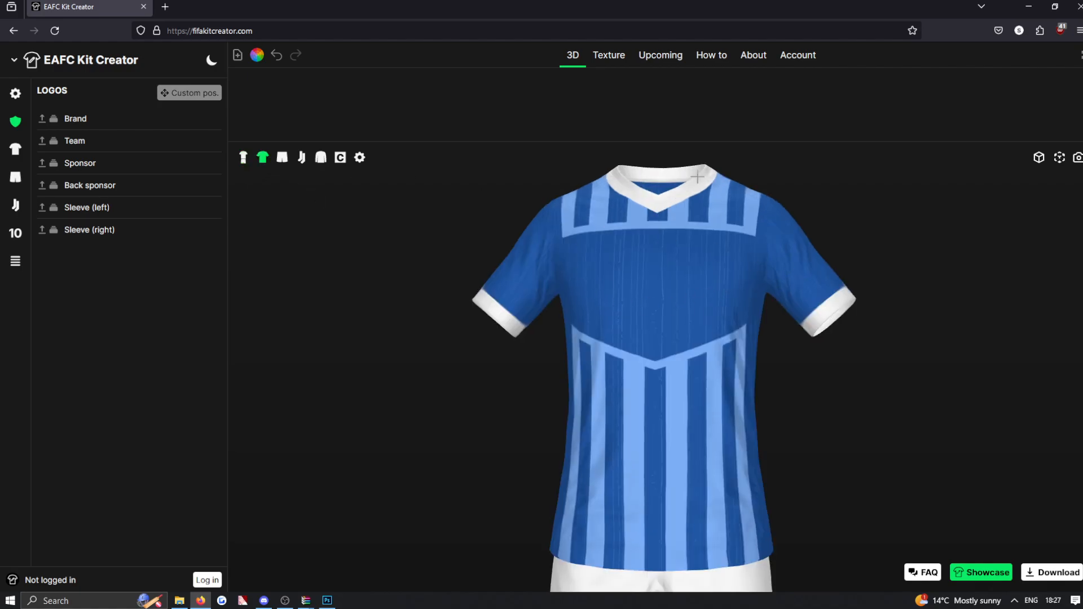
Download the finished kit as a zip archive and preview its jersey_color.png texture.
click(1041, 573)
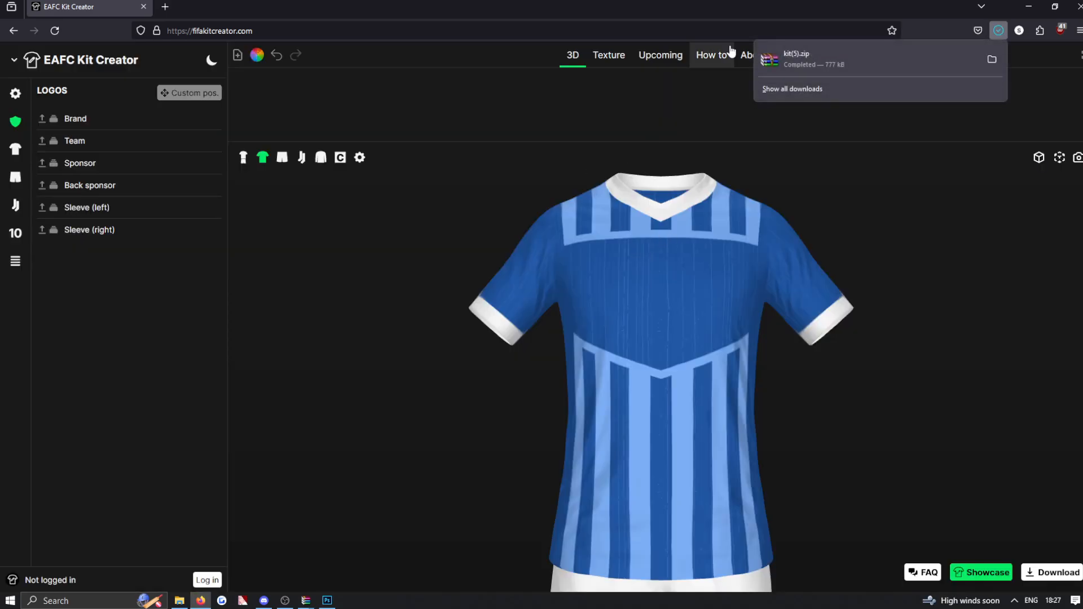
click(813, 71)
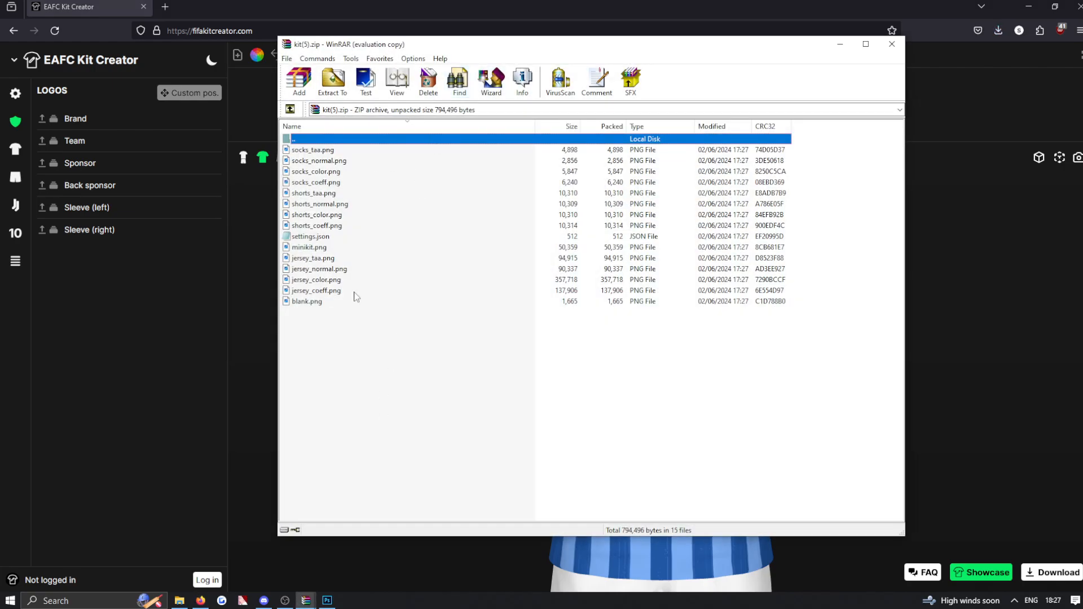
click(678, 246)
click(317, 281)
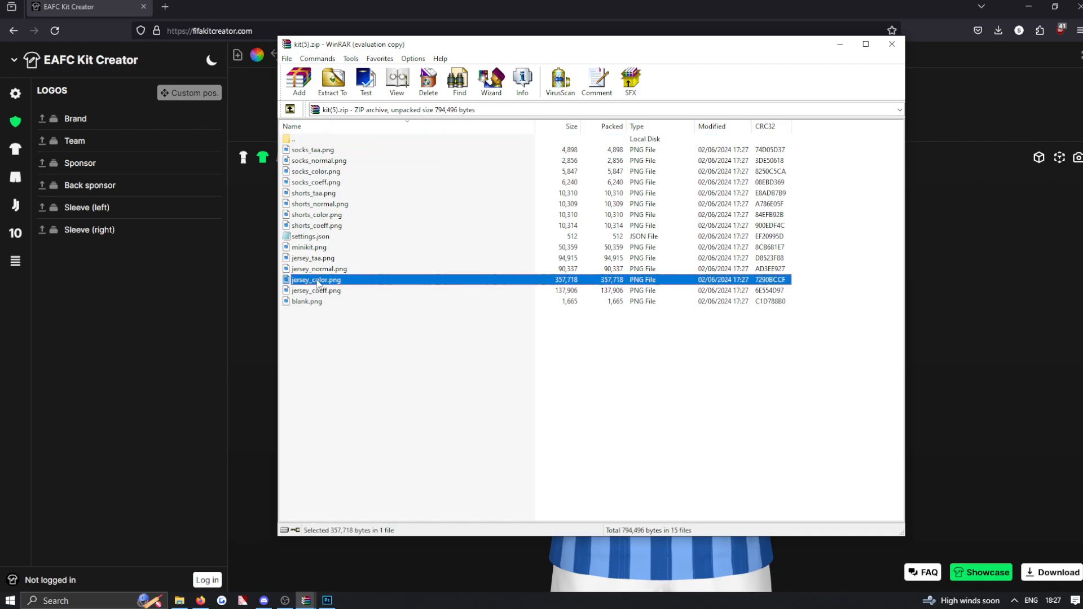
double_click(320, 280)
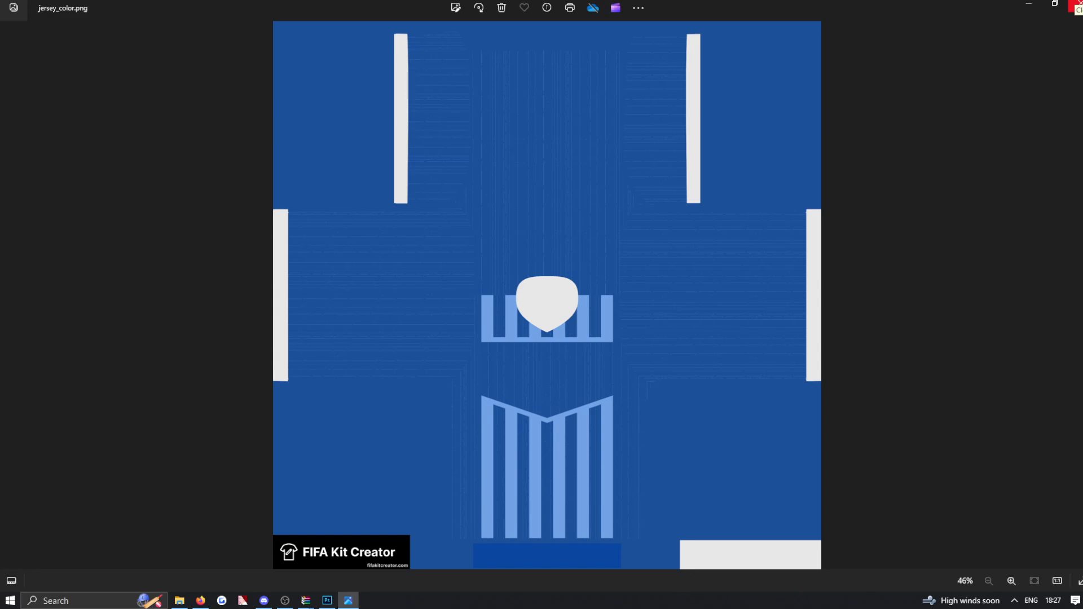
click(1077, 4)
Switch to Photoshop and place jersey_color.png from kit(5).zip into the open kit document at its original size.
mouse_move(400, 280)
mouse_down()
mouse_move(441, 262)
mouse_move(400, 279)
mouse_up()
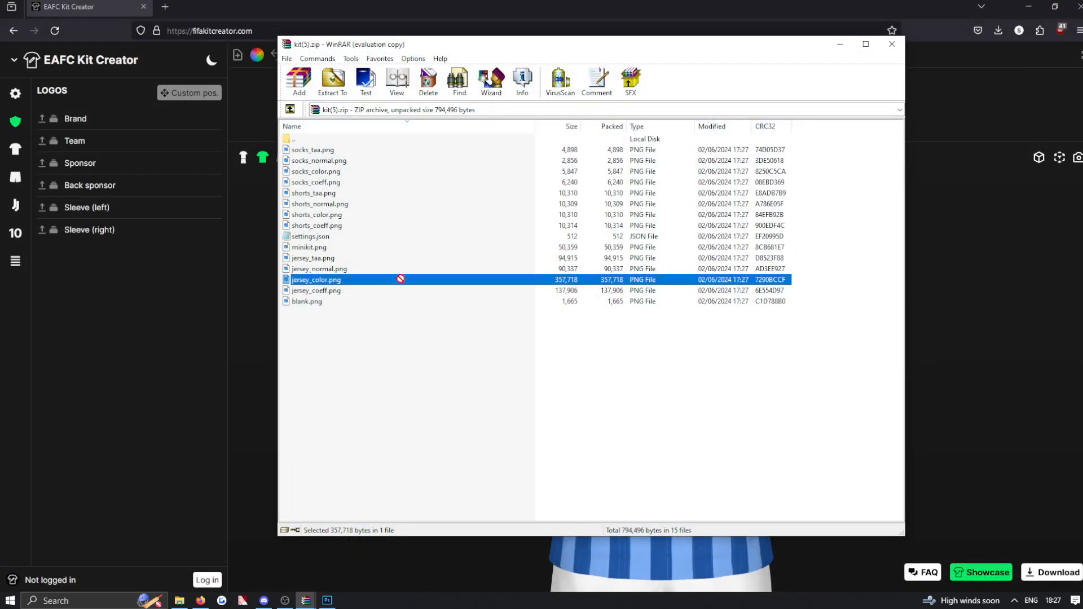
click(325, 601)
click(307, 602)
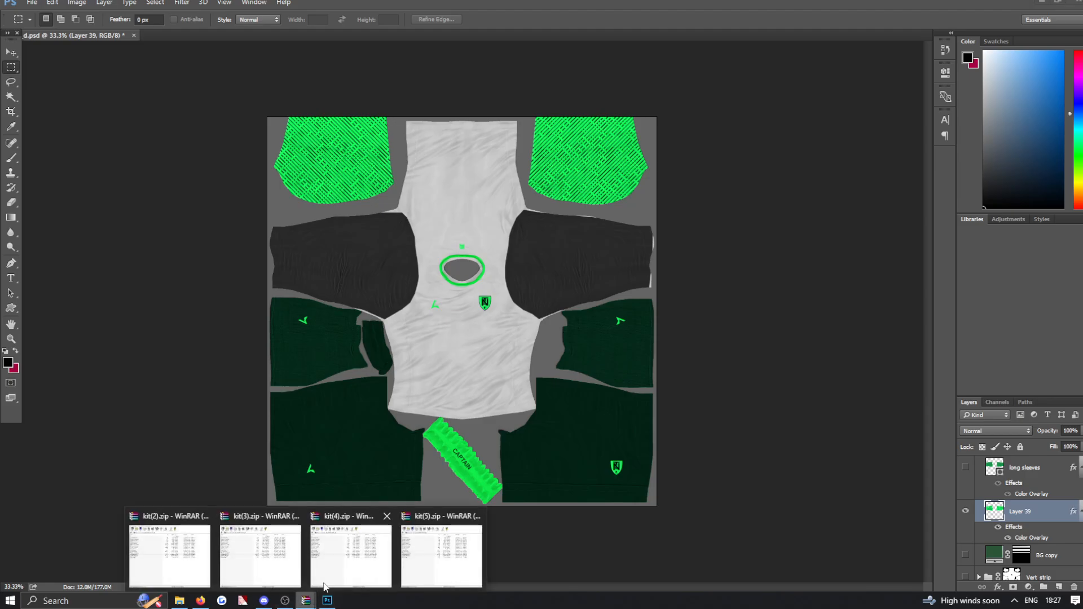
click(446, 576)
click(305, 600)
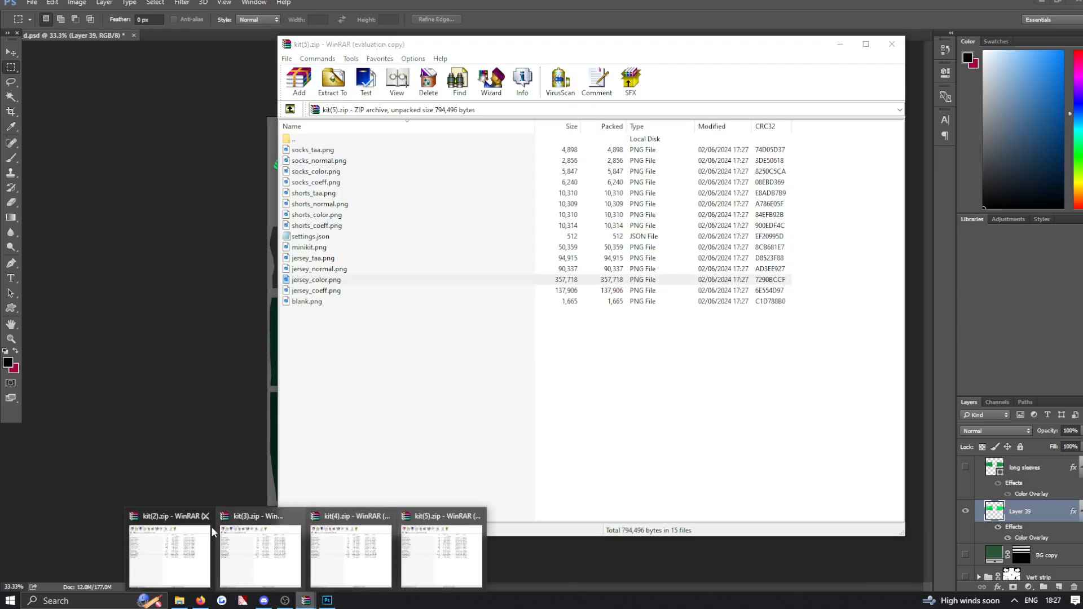
click(507, 382)
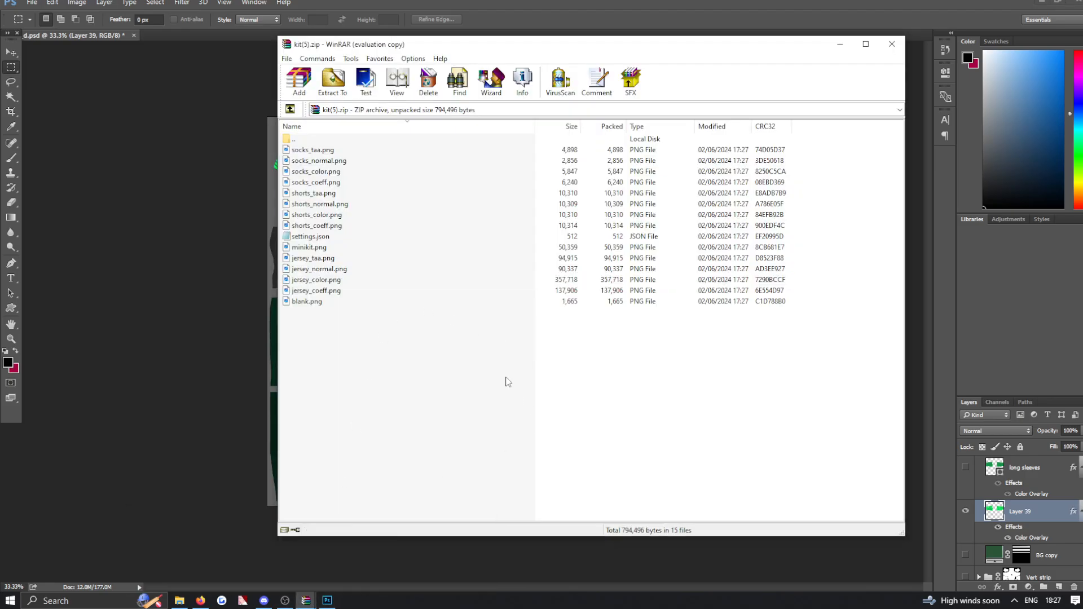
click(338, 282)
drag(481, 47, 740, 52)
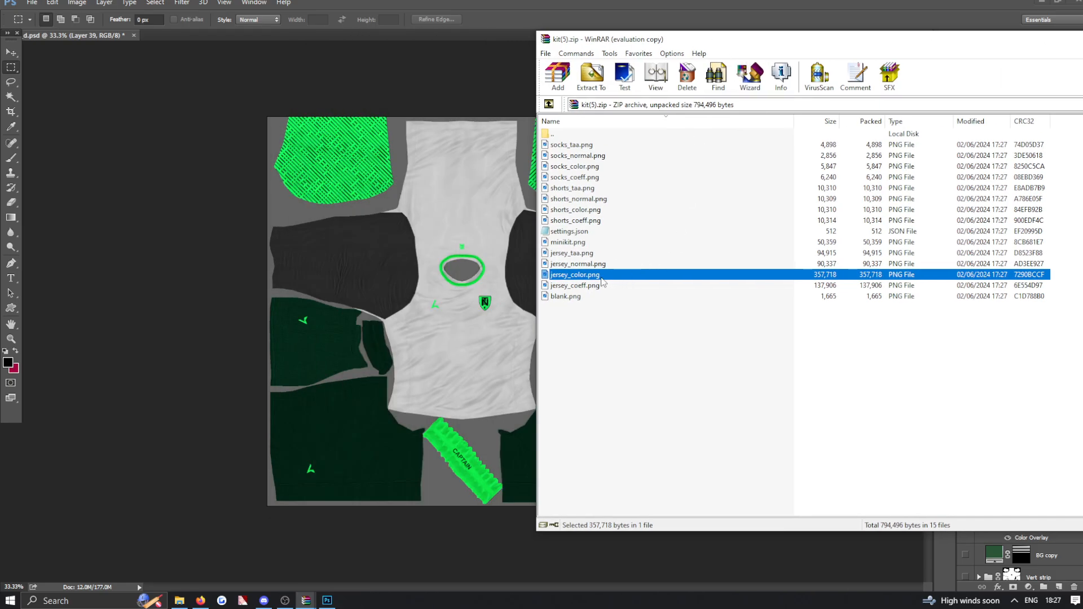
click(431, 480)
drag(431, 480, 432, 481)
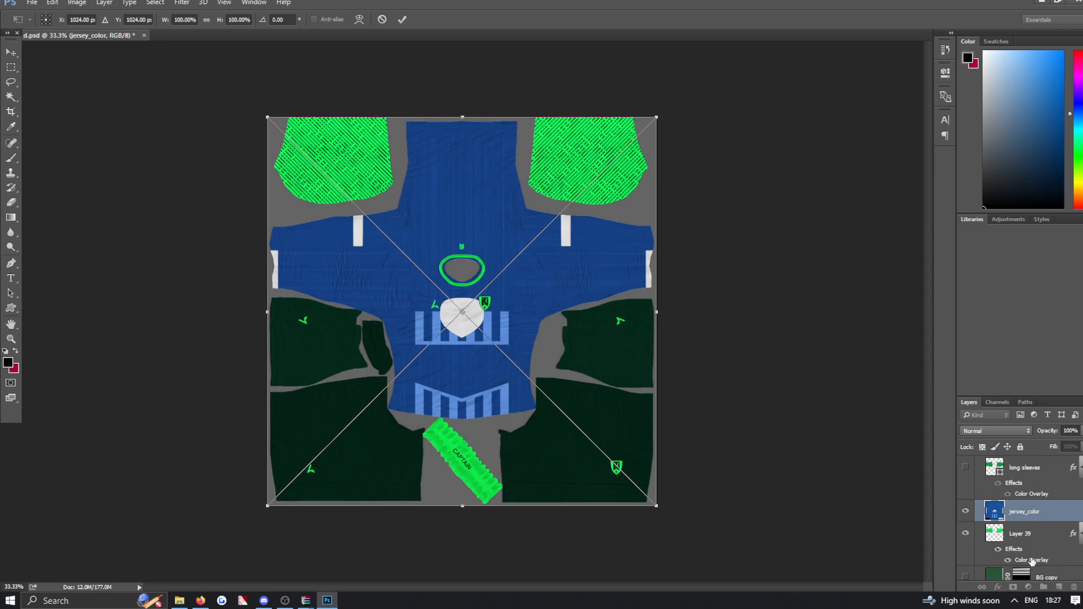
click(11, 52)
click(518, 227)
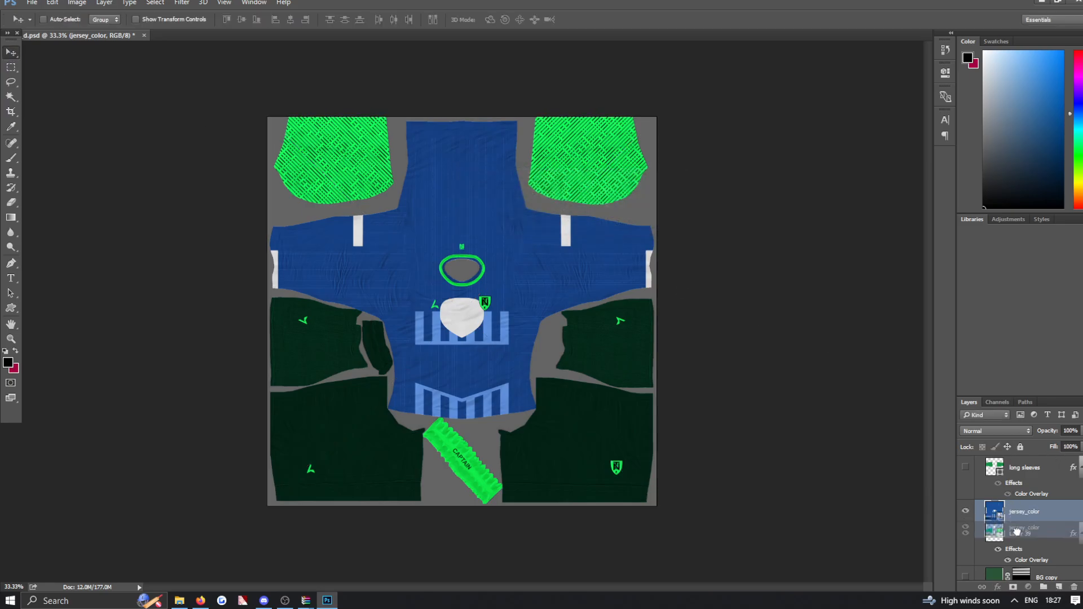
Move the jersey_color layer below Layer 39, directly above the BG copy layer.
drag(1016, 512, 1036, 559)
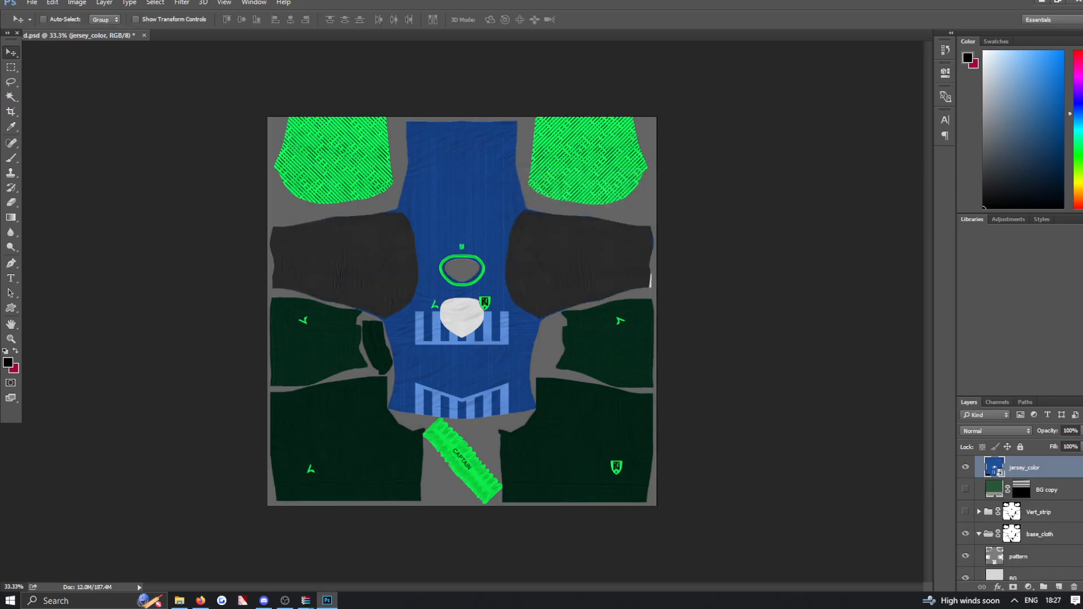
scroll(1045, 508, up, 1)
scroll(1052, 498, down, 5)
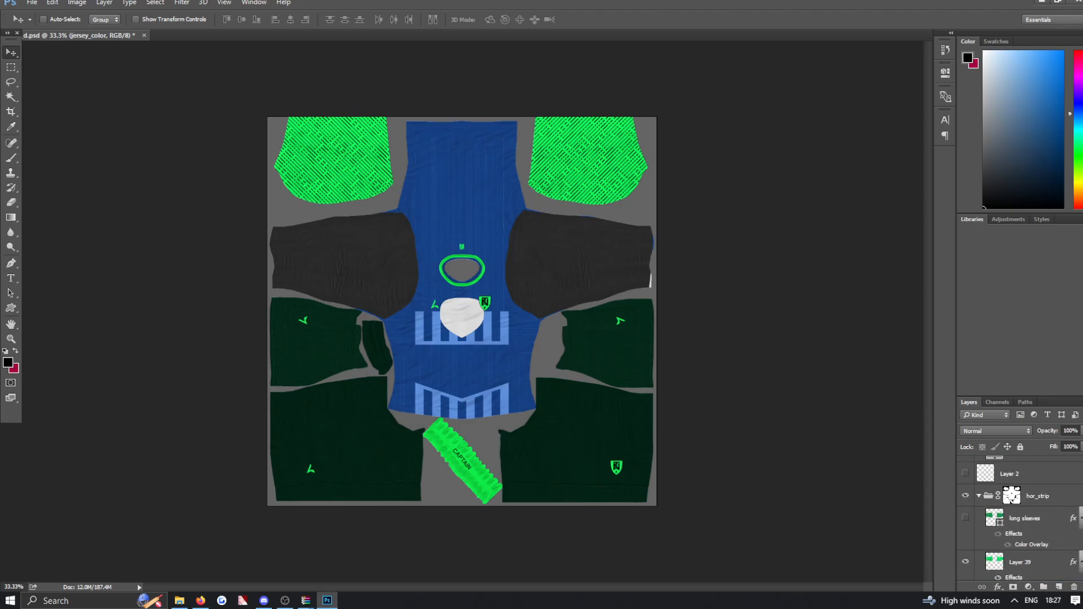
scroll(1015, 503, down, 4)
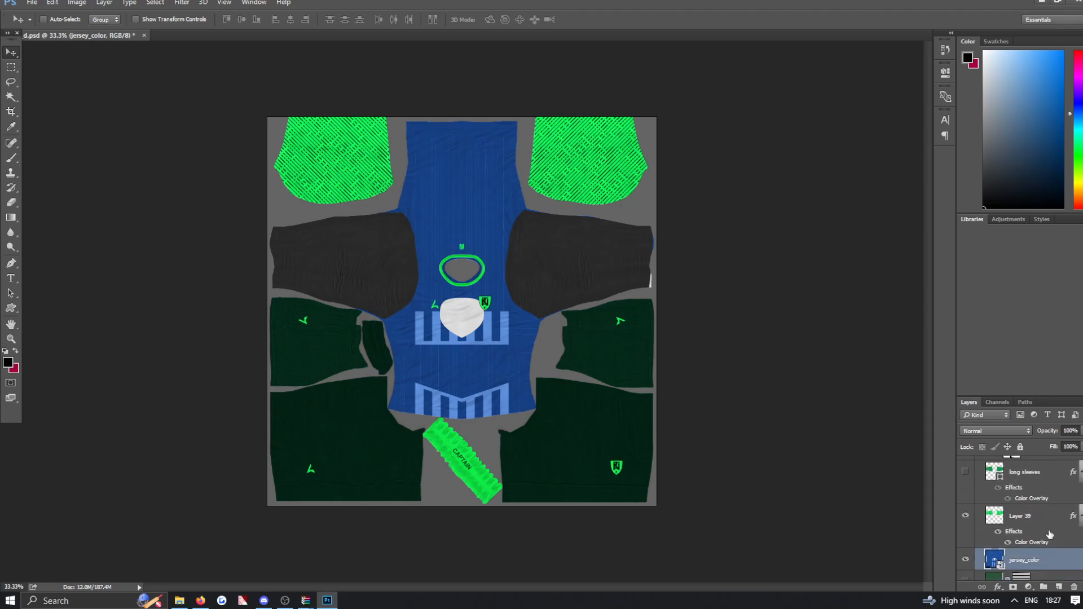
scroll(1023, 477, up, 3)
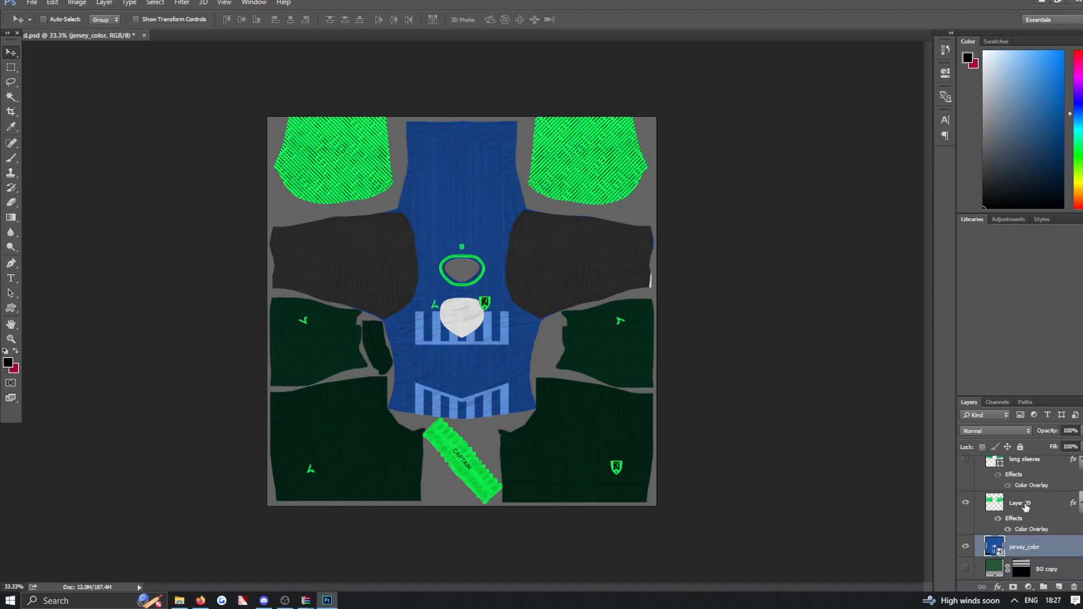
scroll(1033, 551, down, 1)
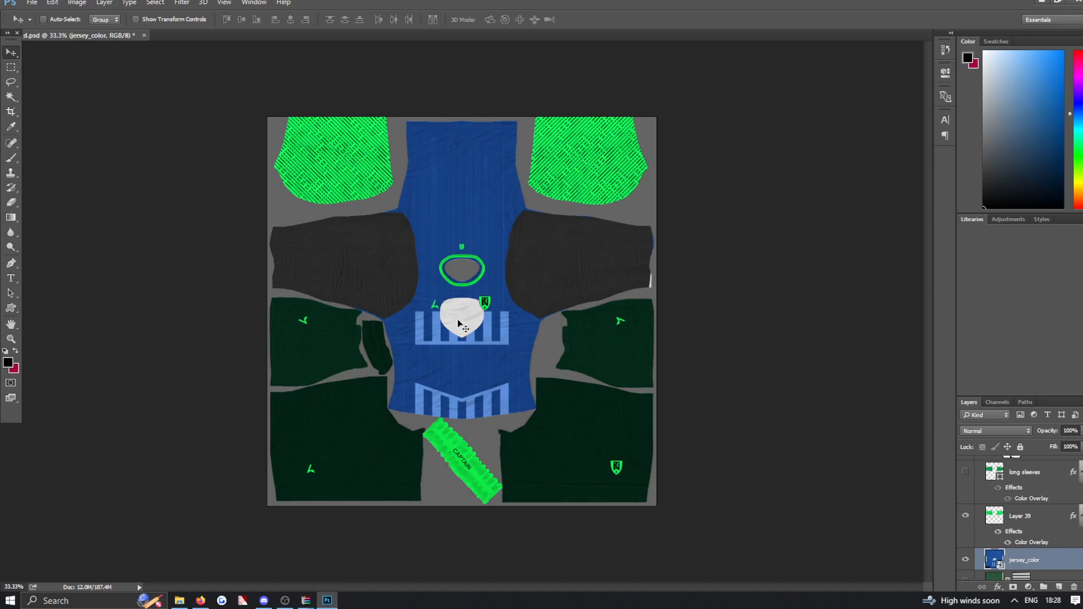
Move the jersey_color texture up so its white collar surrounds the neck opening, and scale it to 96%.
scroll(461, 304, up, 3)
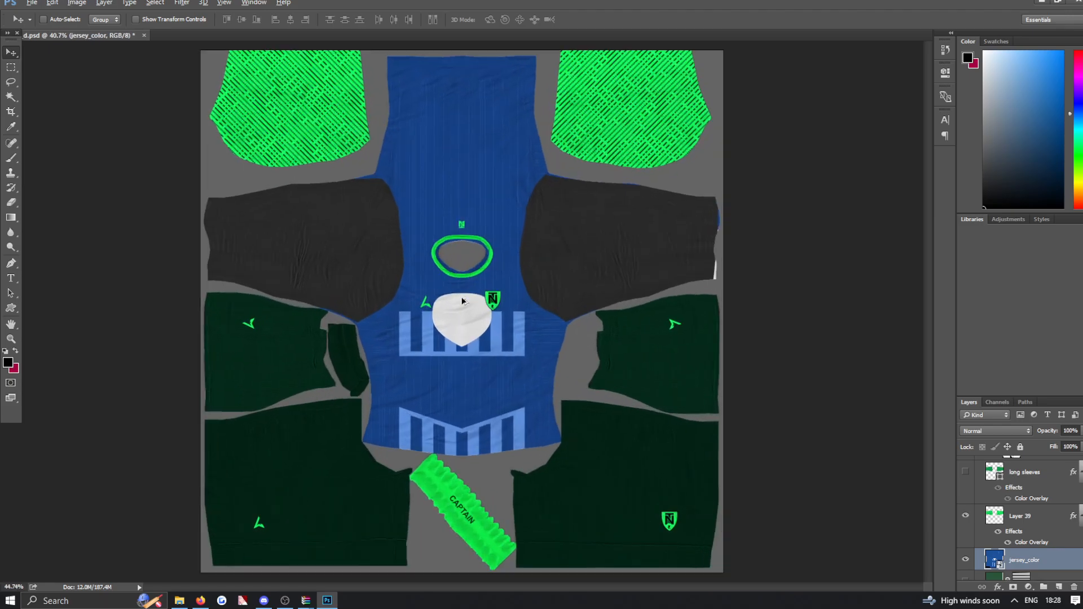
drag(471, 333, 471, 251)
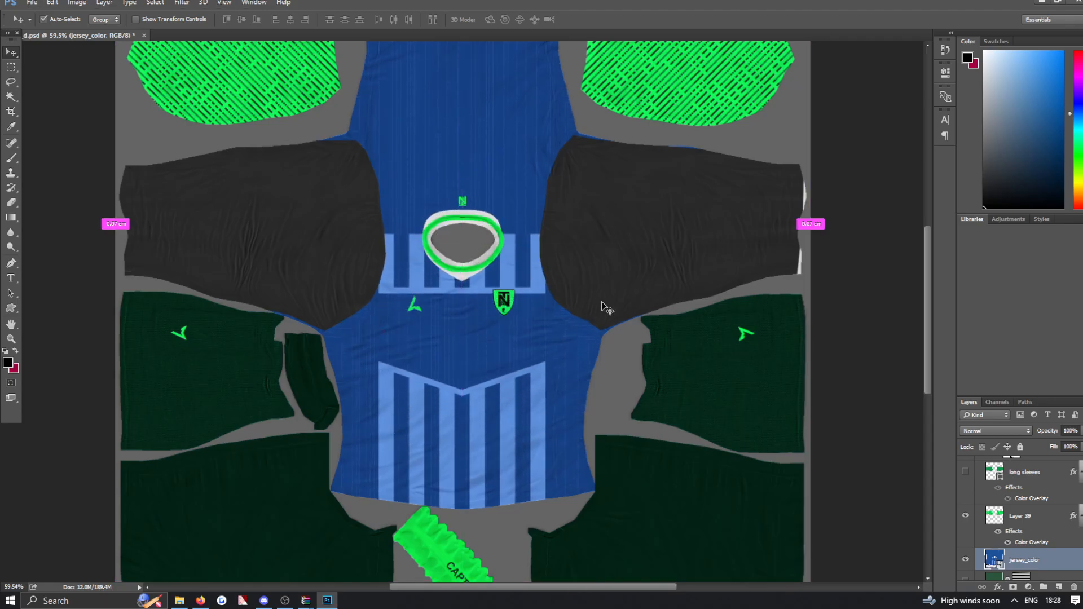
key(ctrl+t)
scroll(487, 273, down, 2)
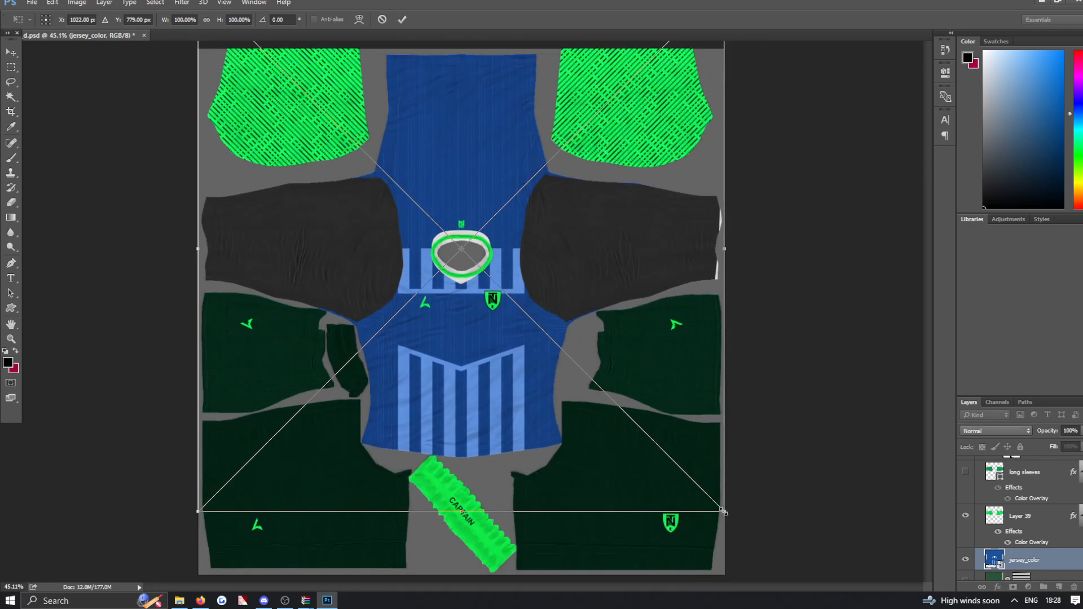
drag(724, 512, 731, 485)
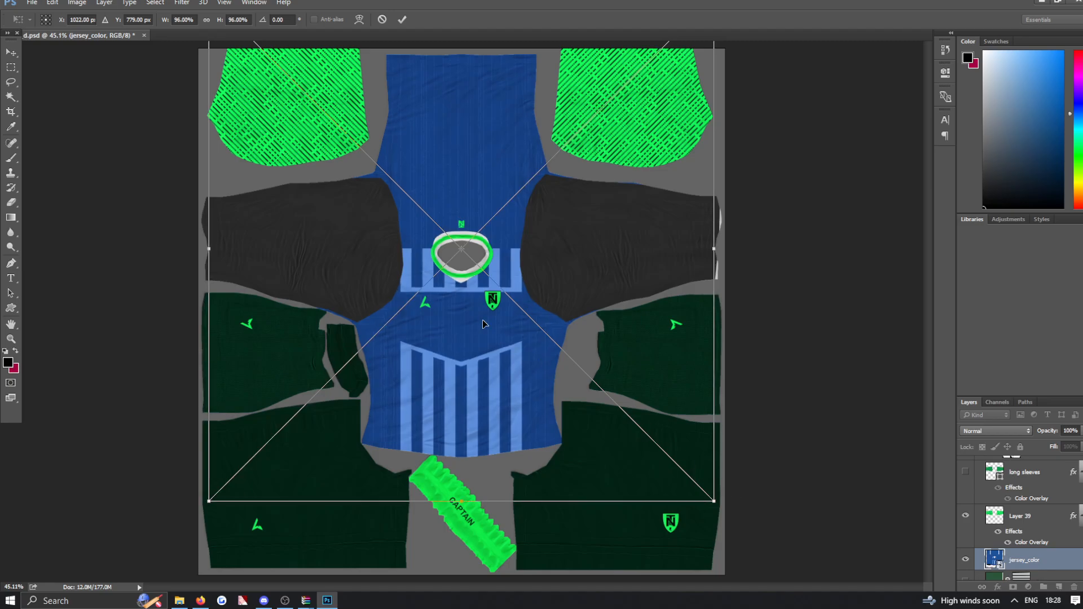
click(10, 52)
click(515, 223)
scroll(462, 265, up, 1)
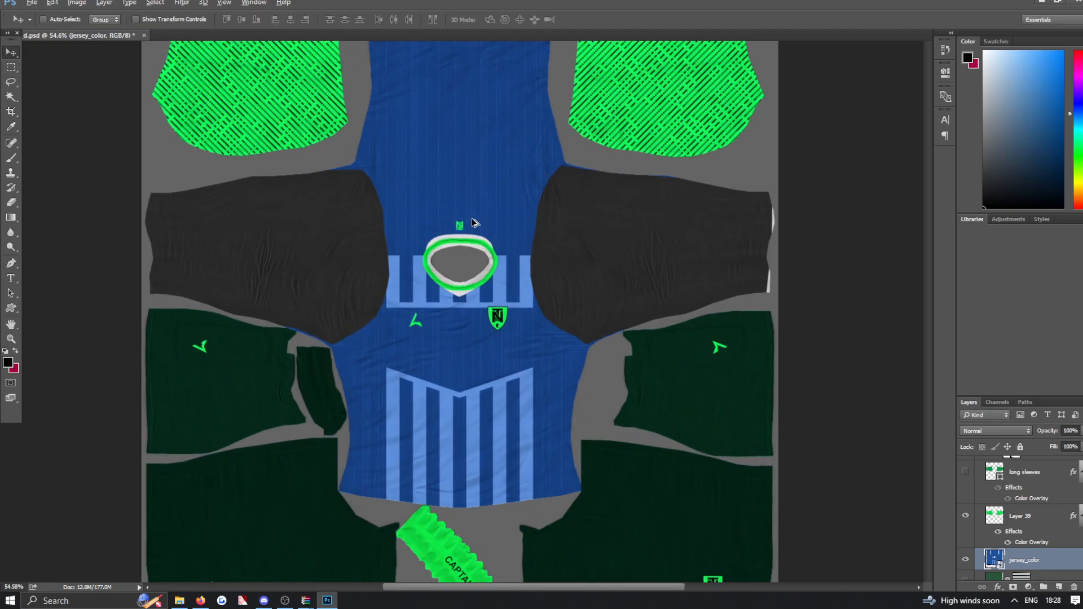
drag(461, 271, 458, 273)
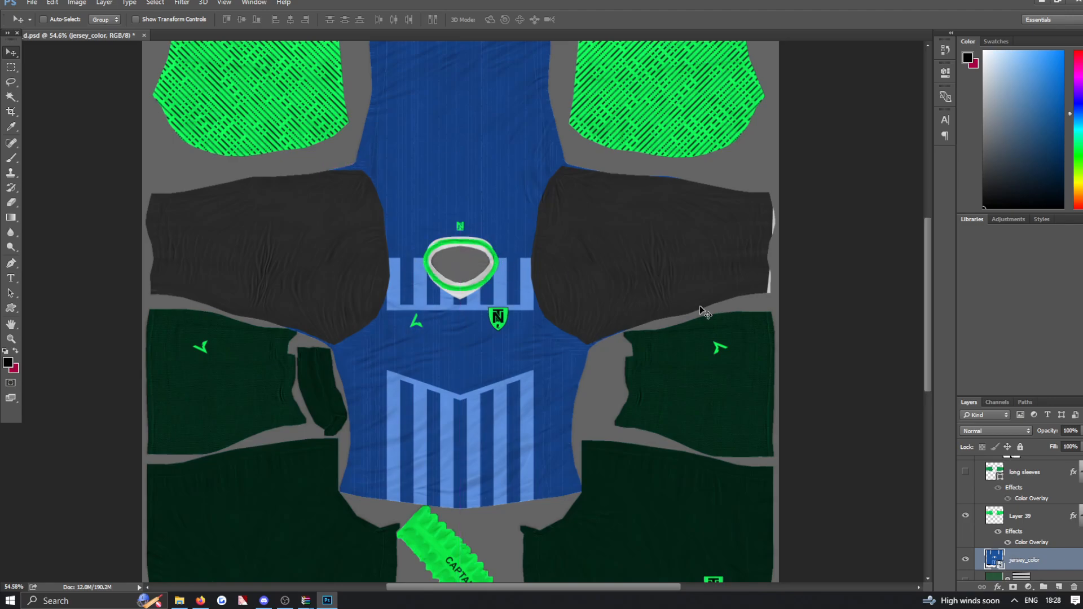
Find and hide the Shape 1 layer that draws the green outline around the collar.
scroll(1020, 519, down, 5)
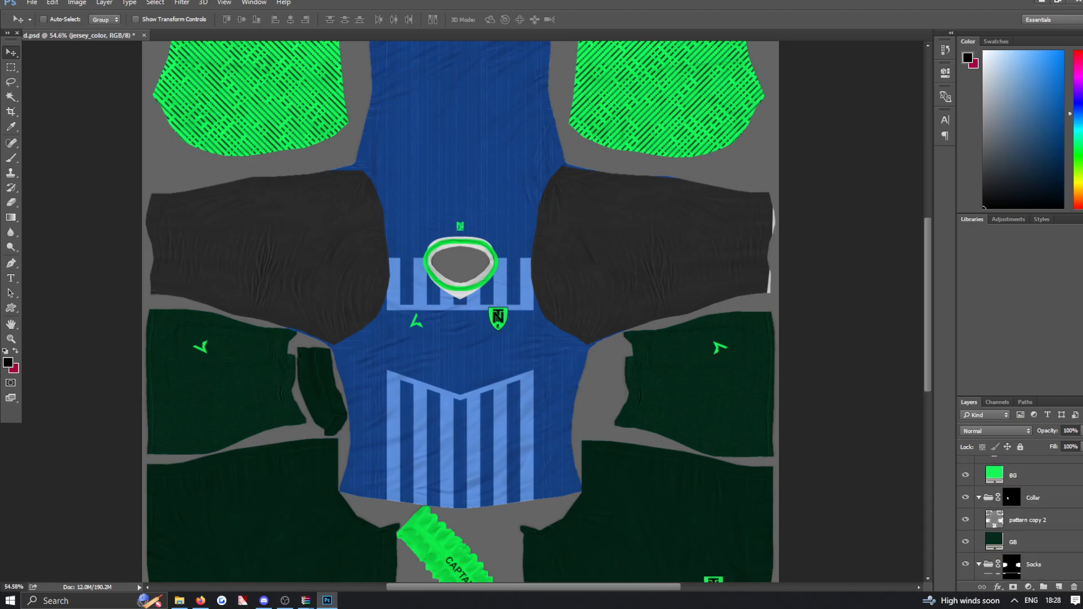
scroll(1022, 514, down, 5)
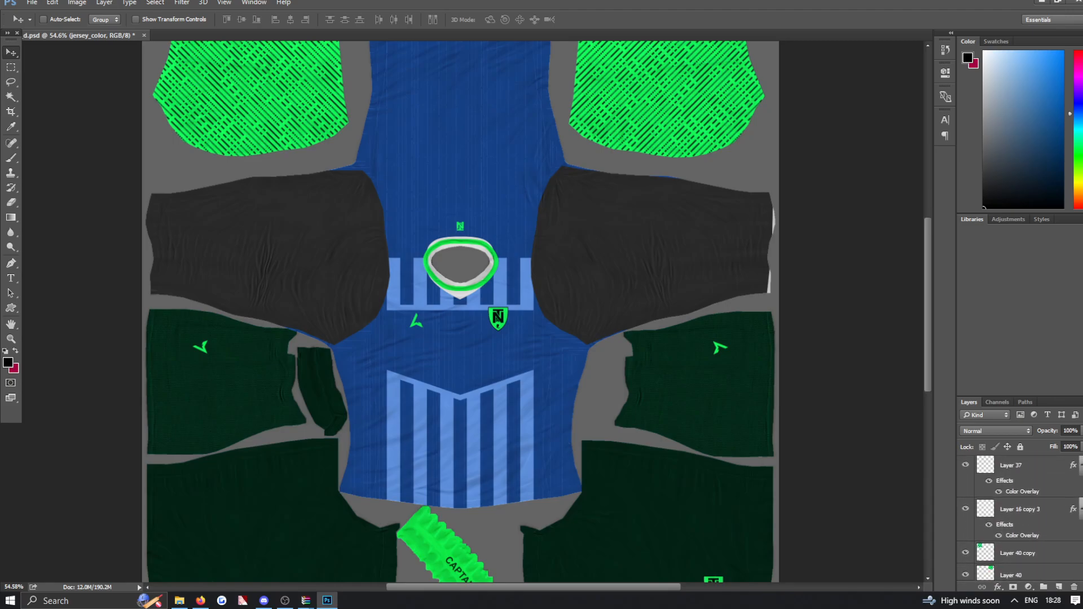
click(965, 542)
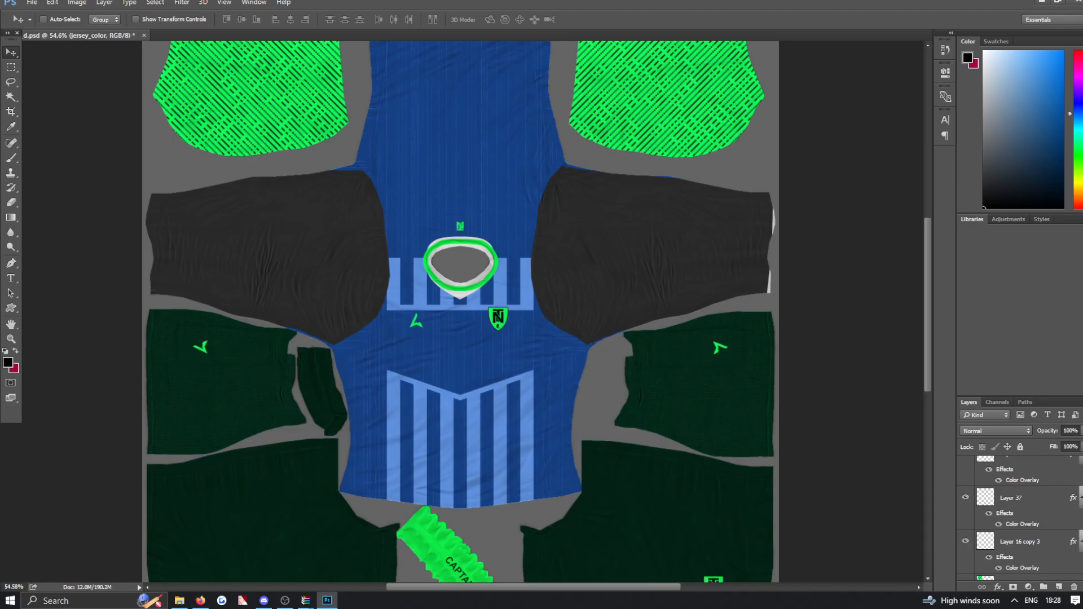
scroll(1020, 519, down, 5)
scroll(1062, 496, up, 1)
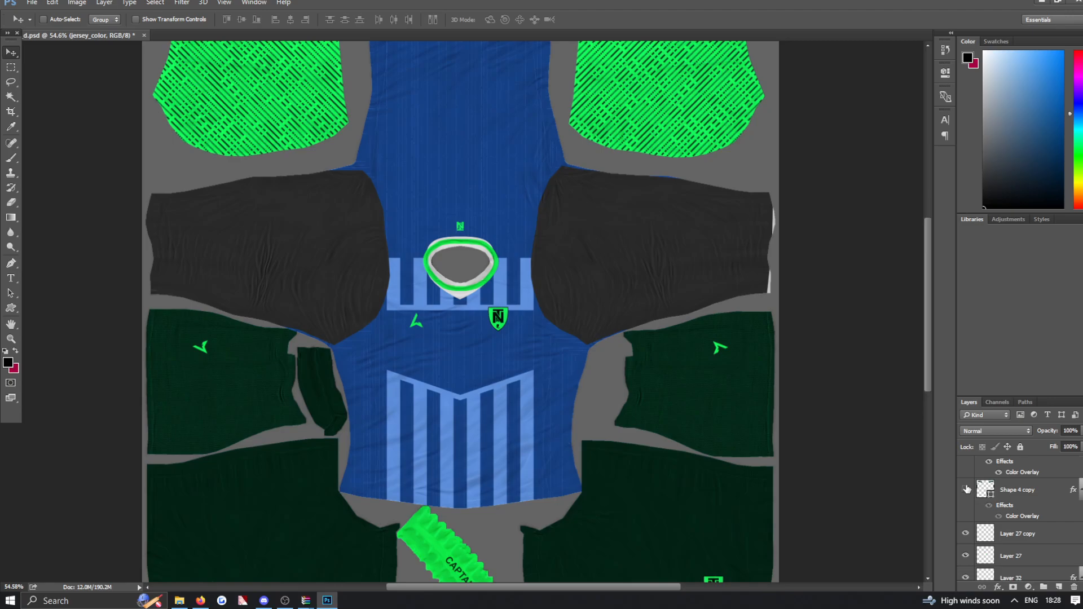
scroll(968, 493, up, 2)
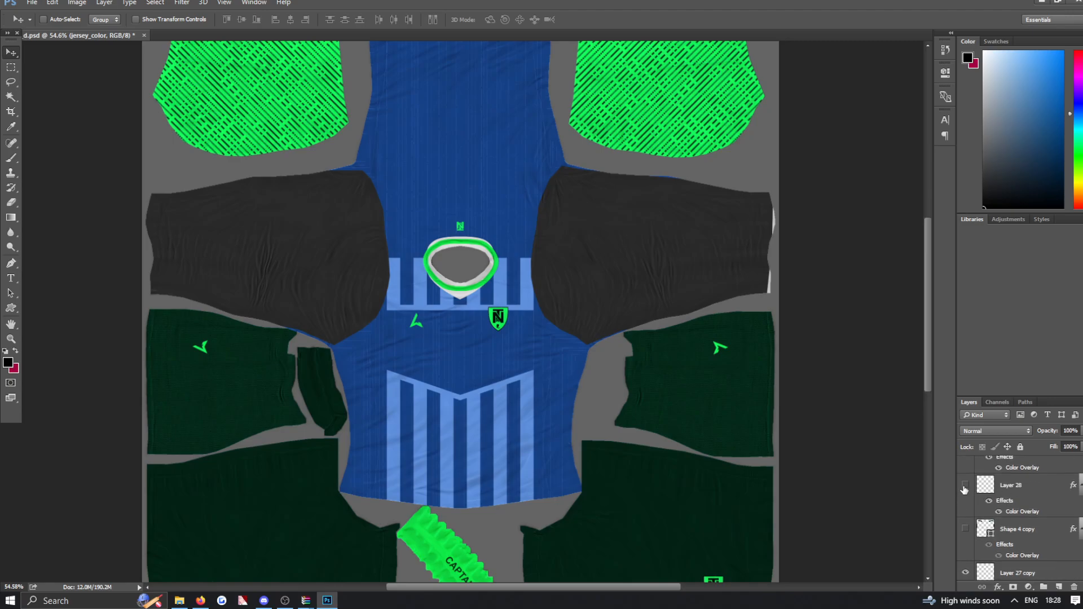
click(964, 485)
scroll(1015, 519, up, 3)
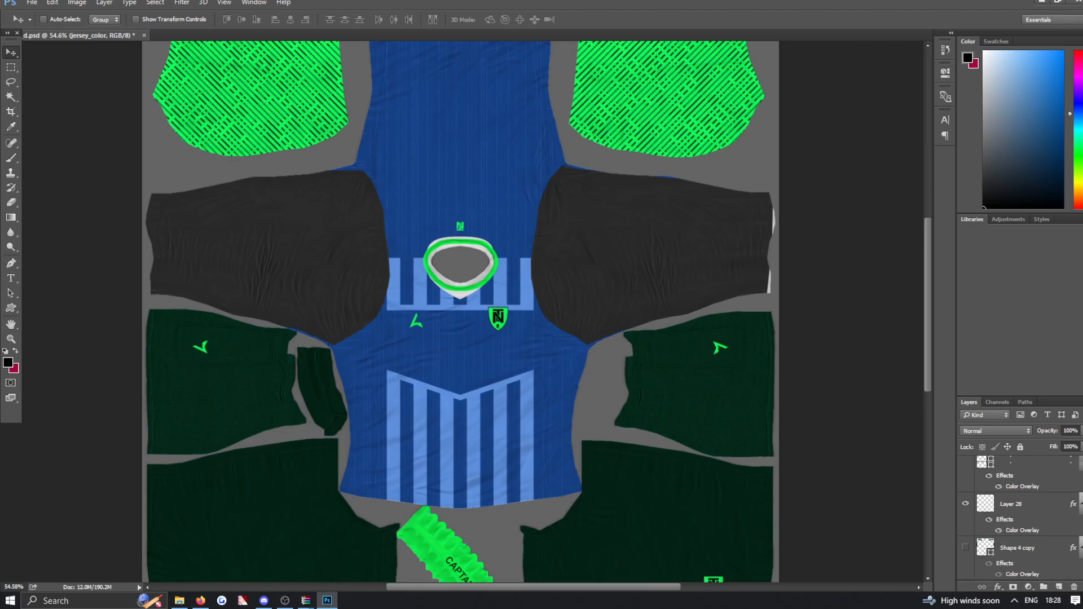
click(965, 506)
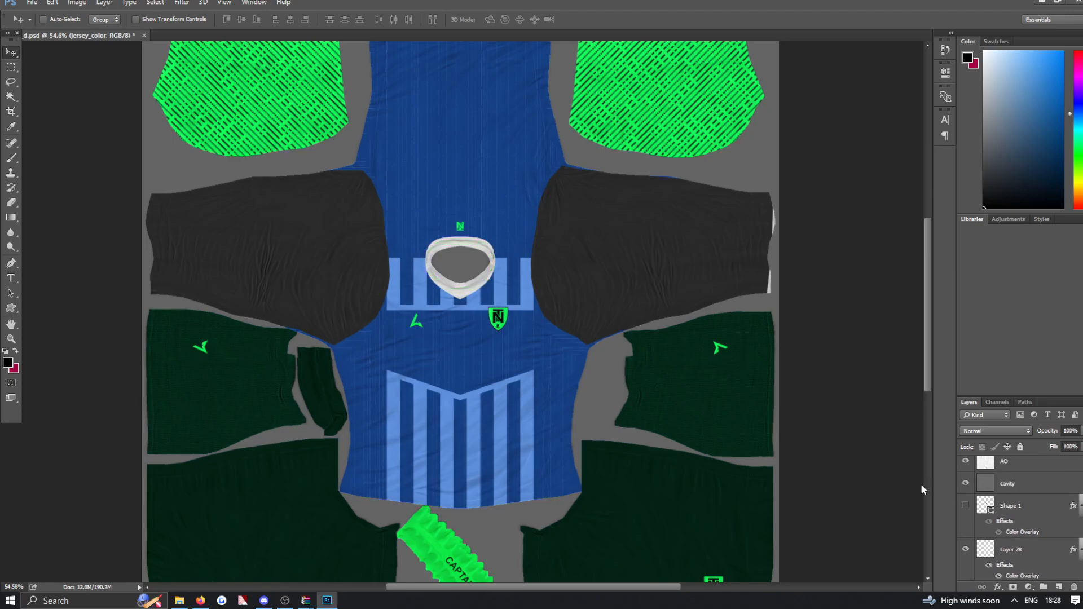
Show the uvmap wireframe group and check the collar's fit against it.
scroll(982, 472, up, 2)
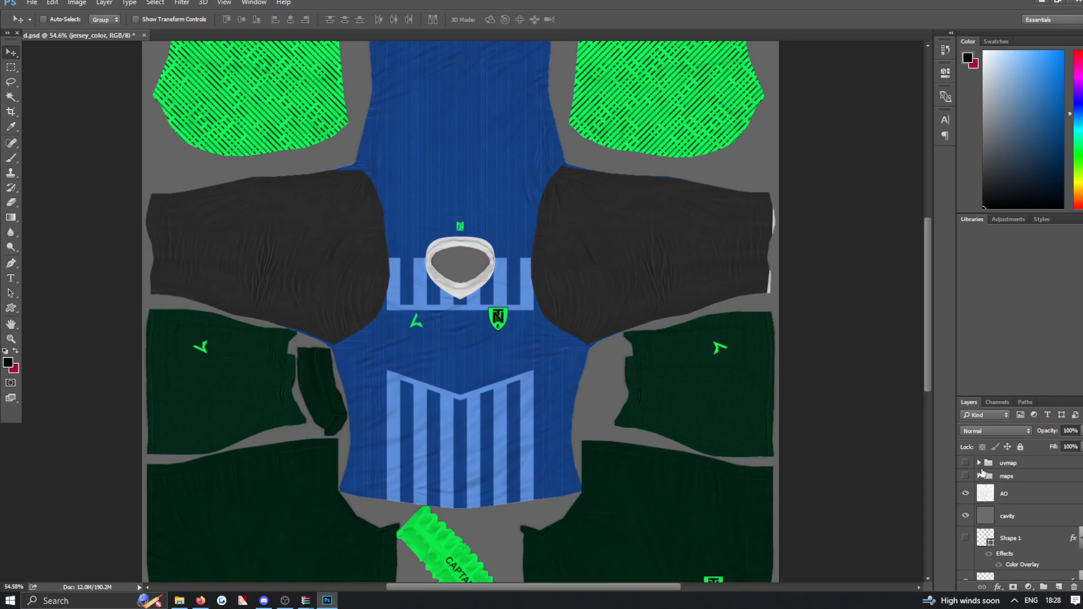
click(965, 462)
scroll(451, 251, up, 5)
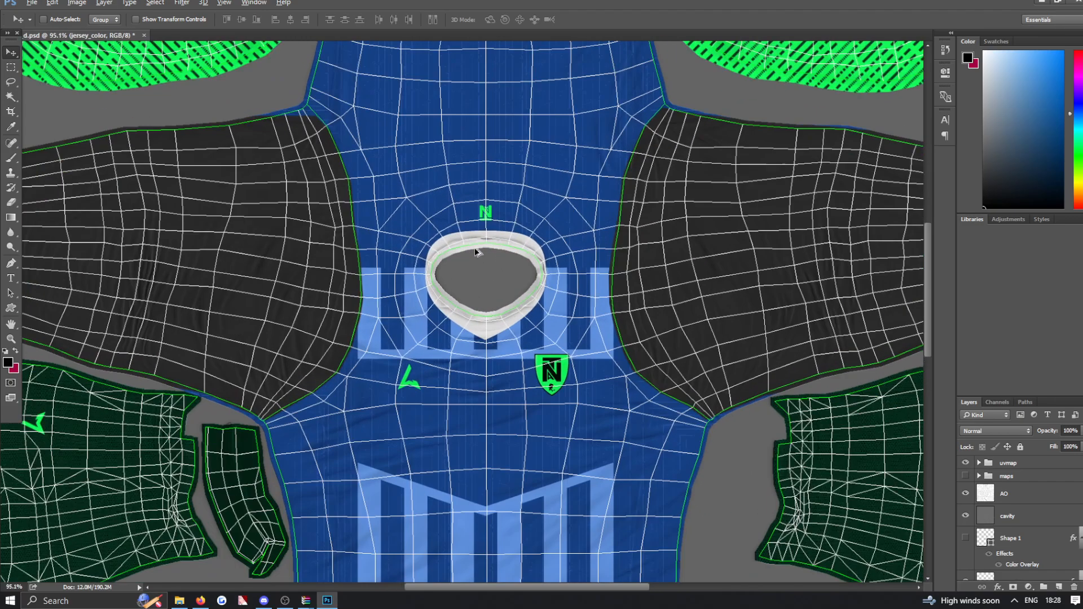
scroll(476, 251, up, 1)
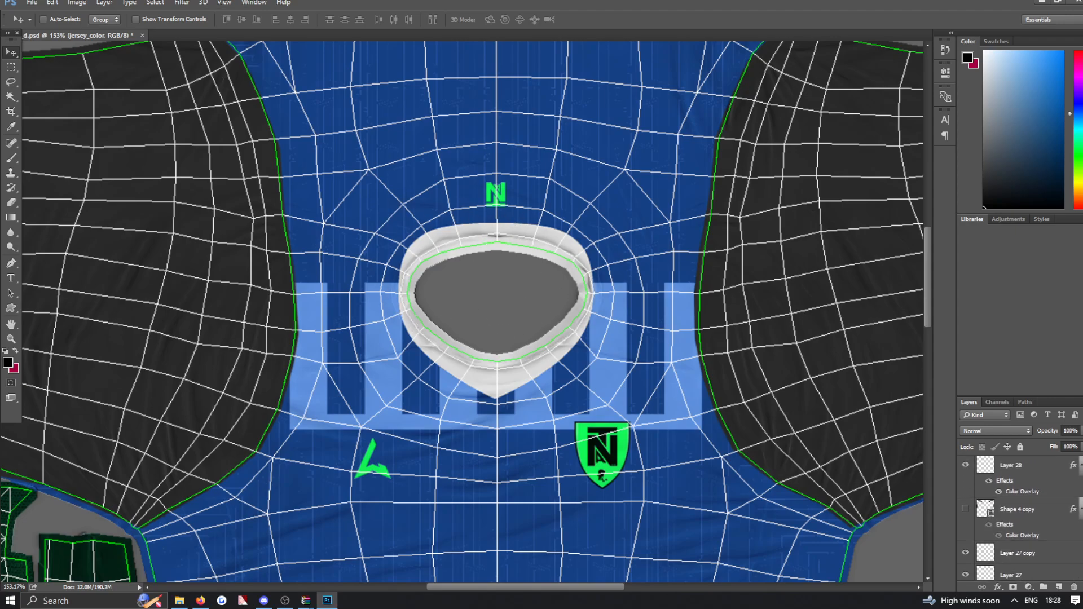
scroll(561, 350, down, 12)
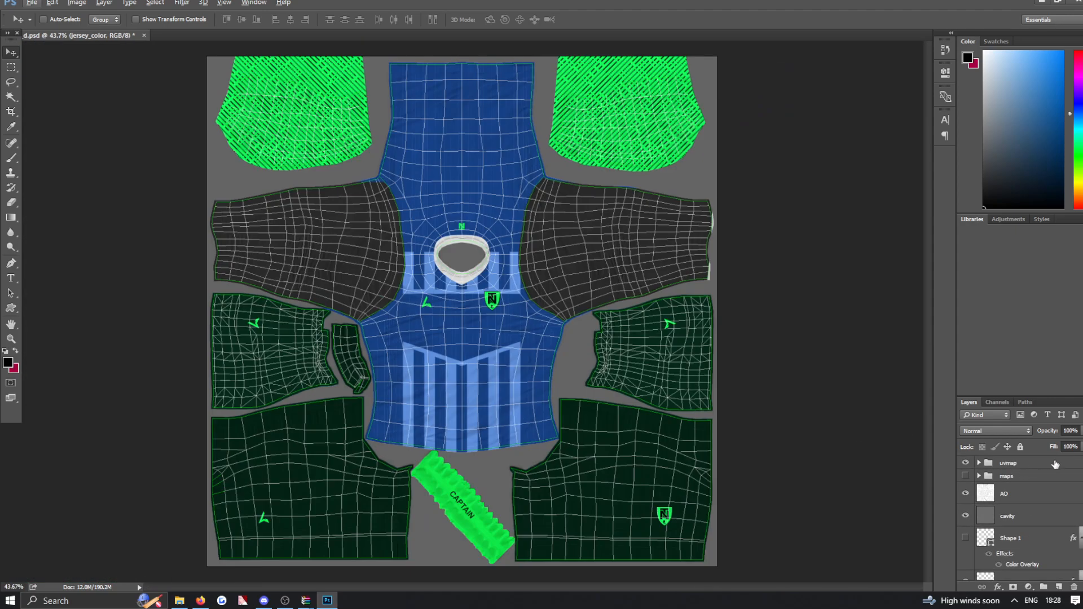
Scale the jersey_color texture's height to 92.58% and move it down about 0.92 cm so the collar sits around the neck opening.
drag(1082, 465, 1081, 536)
key(ctrl+t)
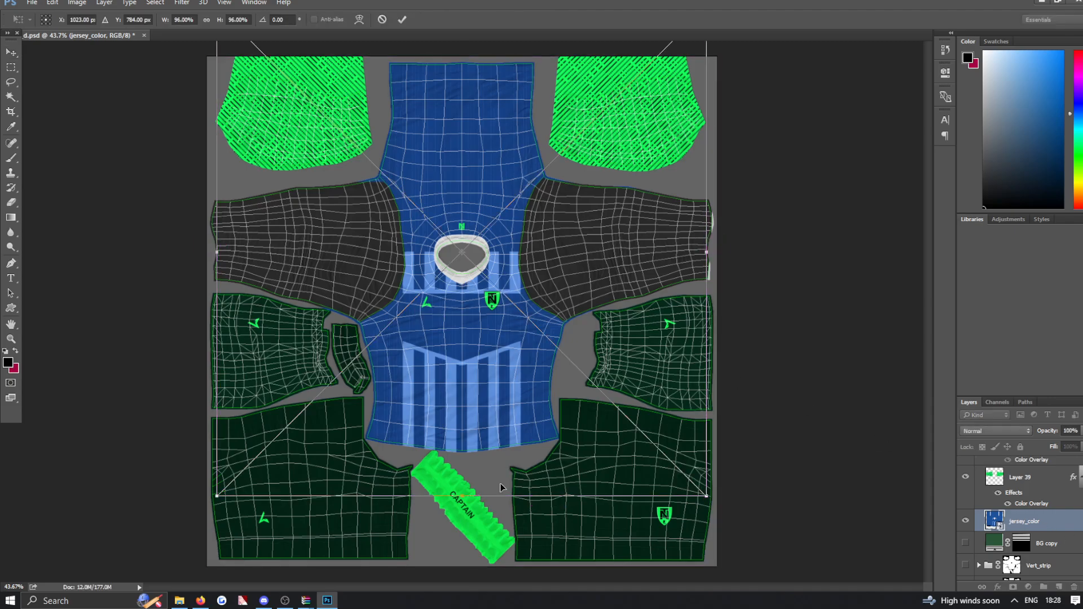
drag(462, 495, 467, 483)
click(10, 51)
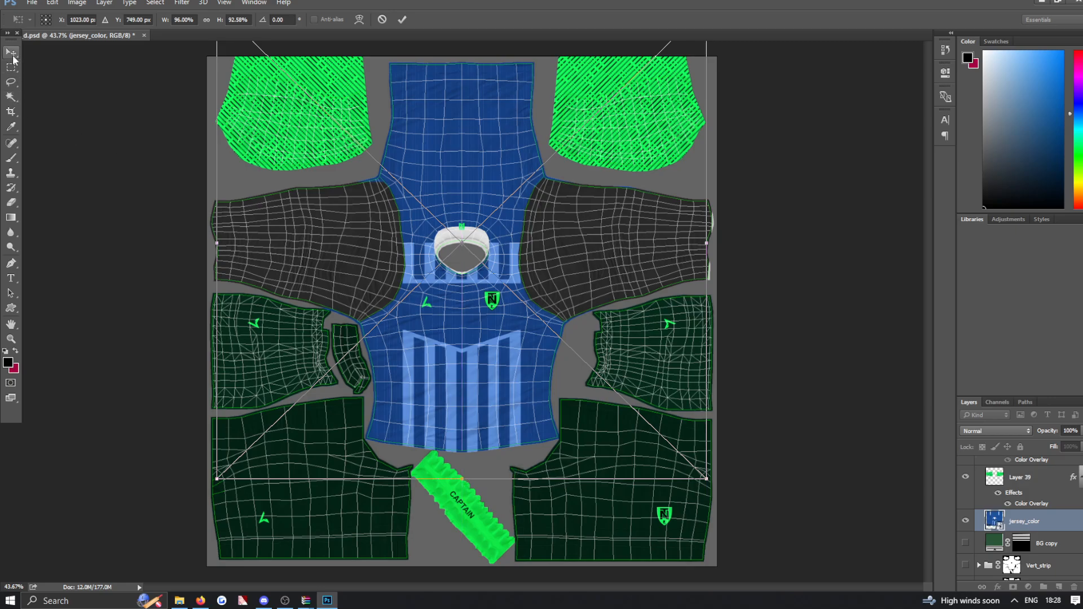
key(Return)
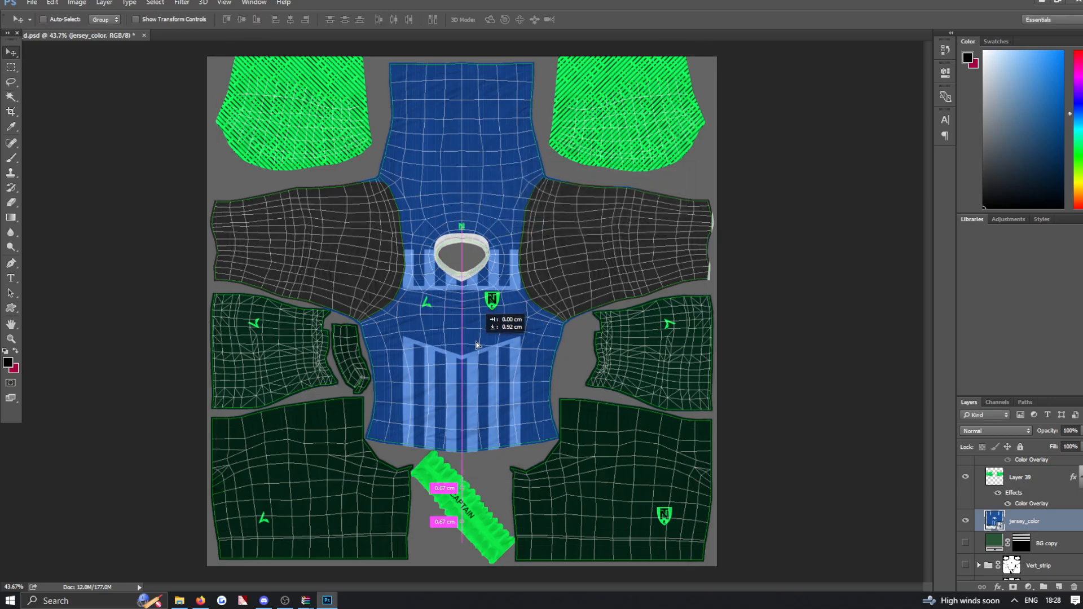
Compress the jersey_color texture's height to 86.38% and reposition it around the neck opening.
key(ctrl+t)
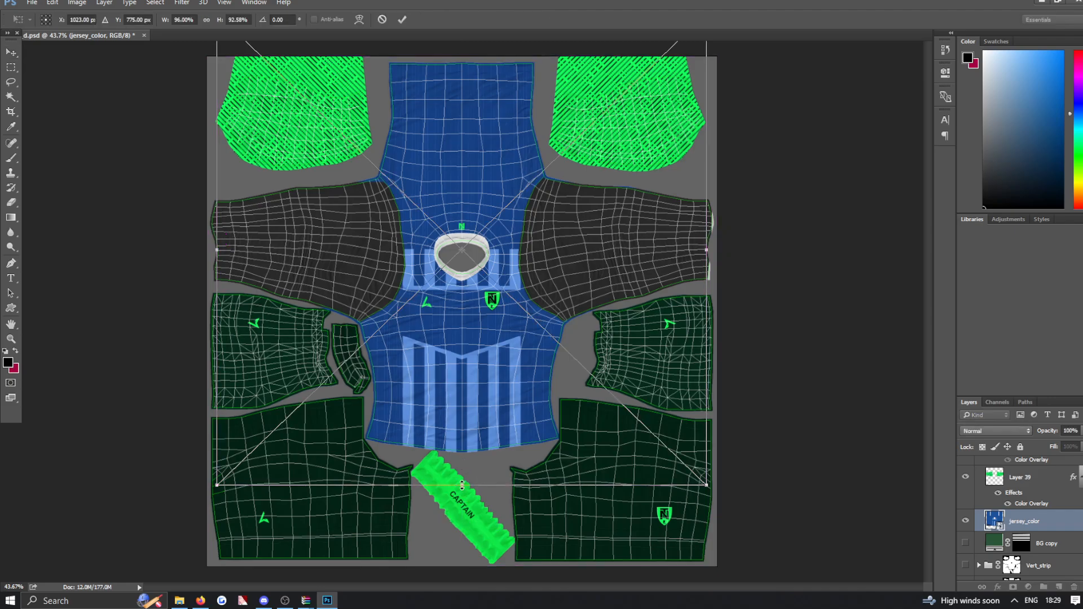
drag(462, 485, 462, 467)
drag(476, 331, 477, 340)
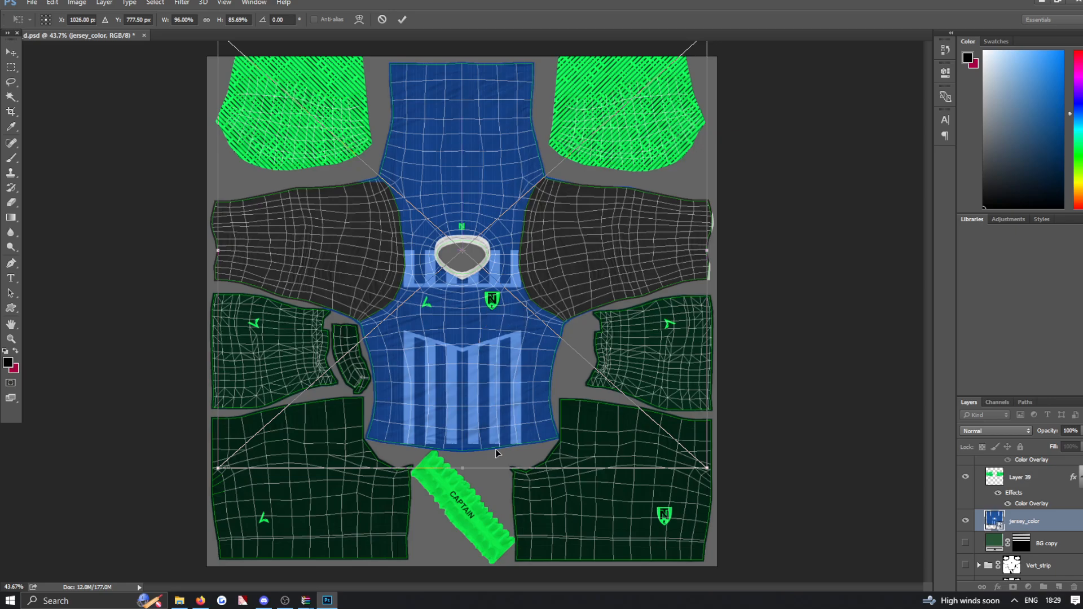
drag(462, 469, 462, 472)
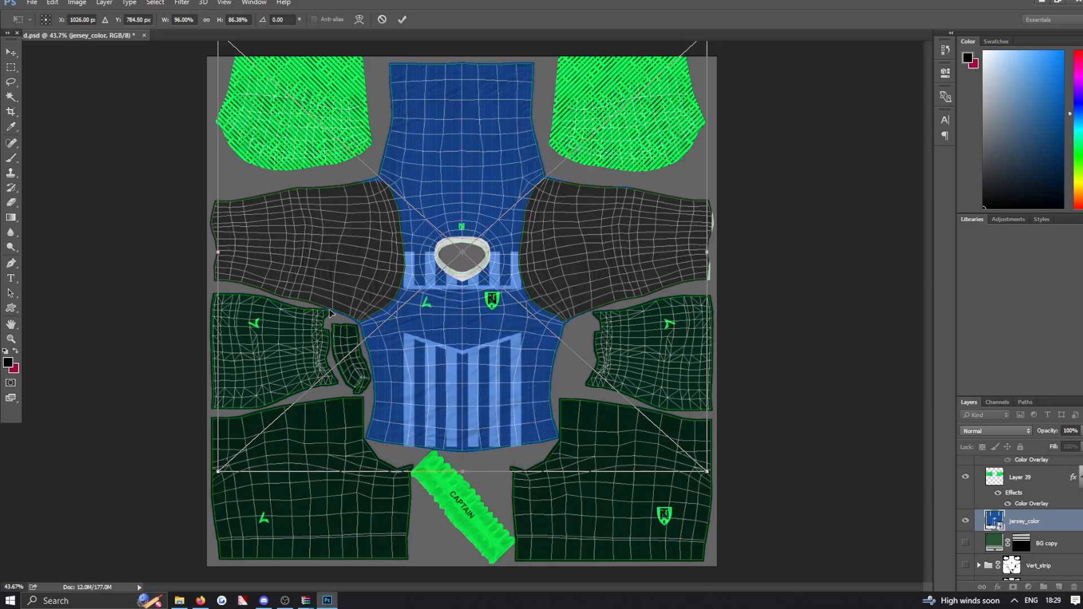
click(11, 52)
click(518, 224)
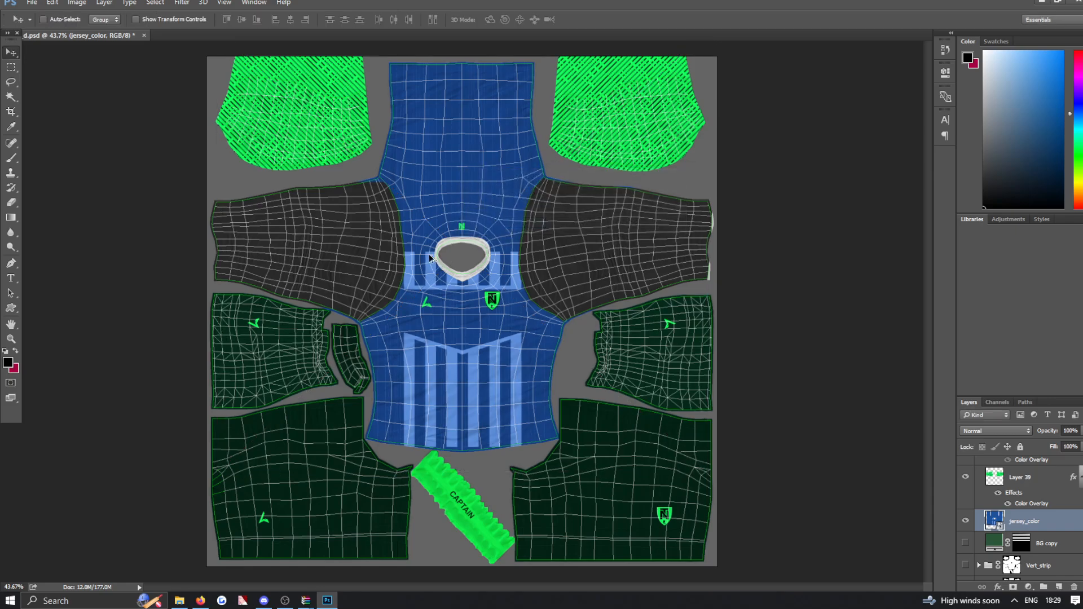
Stretch the jersey_color texture's height to 89.26% and reposition it so the front stripes reach the shirt's hem.
scroll(429, 259, up, 1)
scroll(430, 258, up, 2)
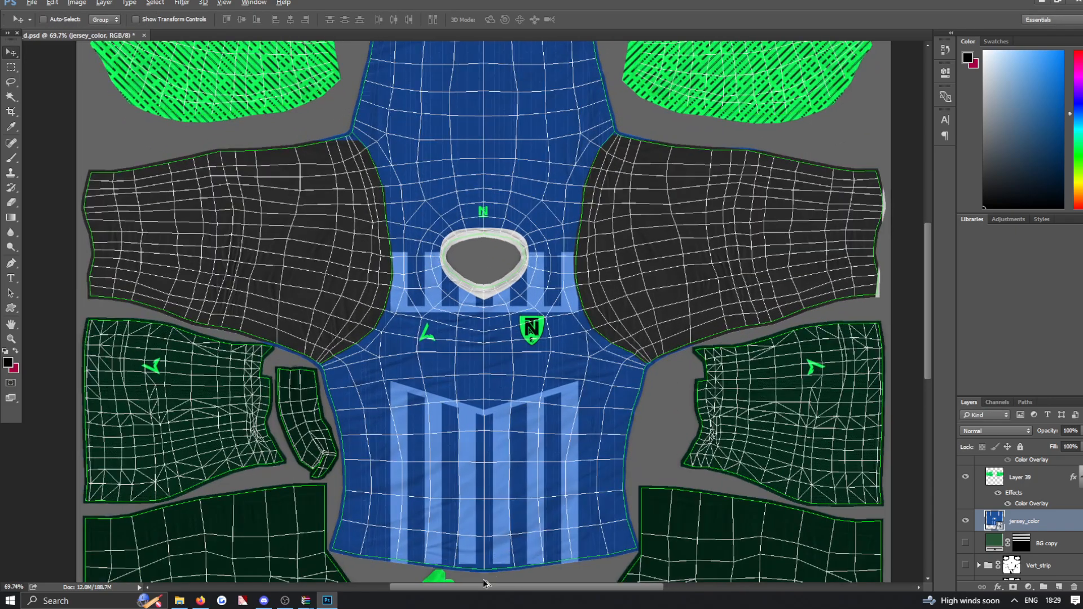
scroll(483, 581, up, 1)
scroll(484, 580, down, 1)
key(ctrl+t)
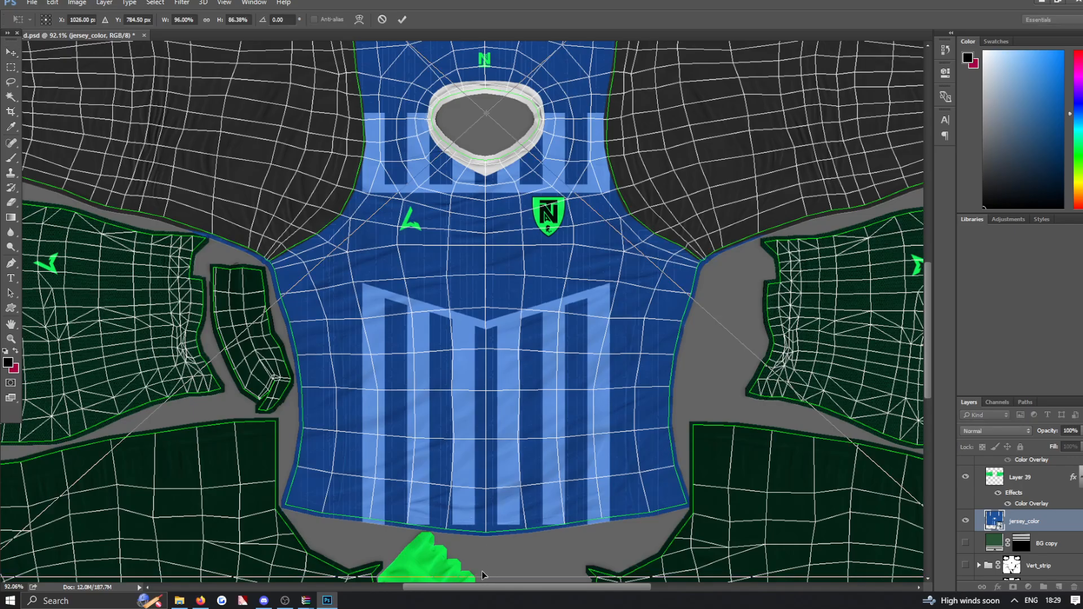
scroll(489, 460, down, 1)
scroll(488, 459, down, 2)
drag(490, 488, 485, 516)
drag(495, 436, 493, 422)
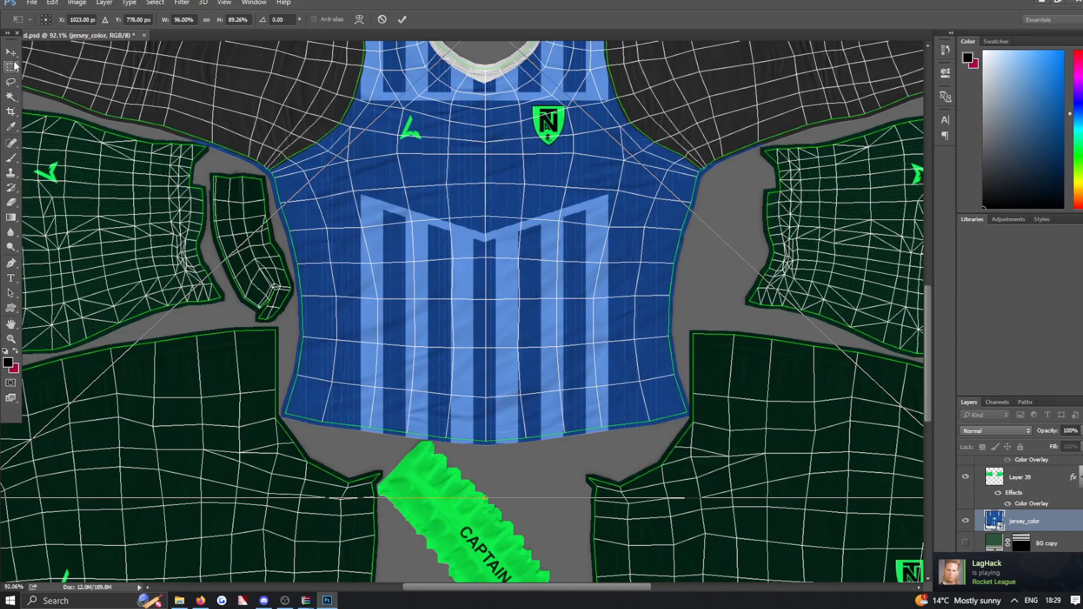
key(v)
click(515, 226)
Hide the dark sleeve layer, Layer 39, and the uvmap wireframe group.
scroll(509, 523, down, 2)
scroll(508, 523, down, 3)
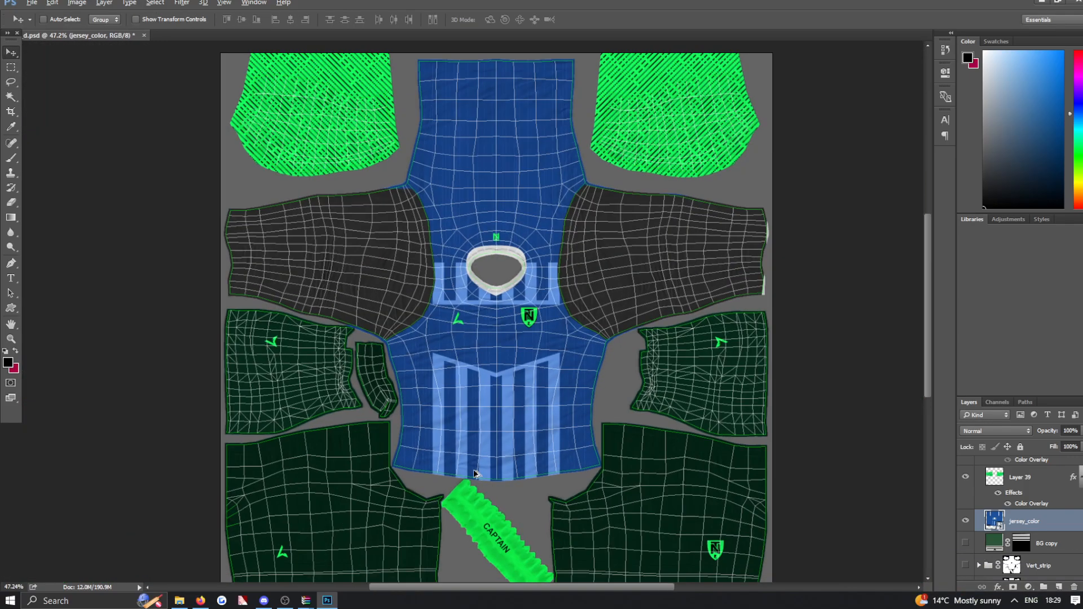
scroll(510, 418, up, 1)
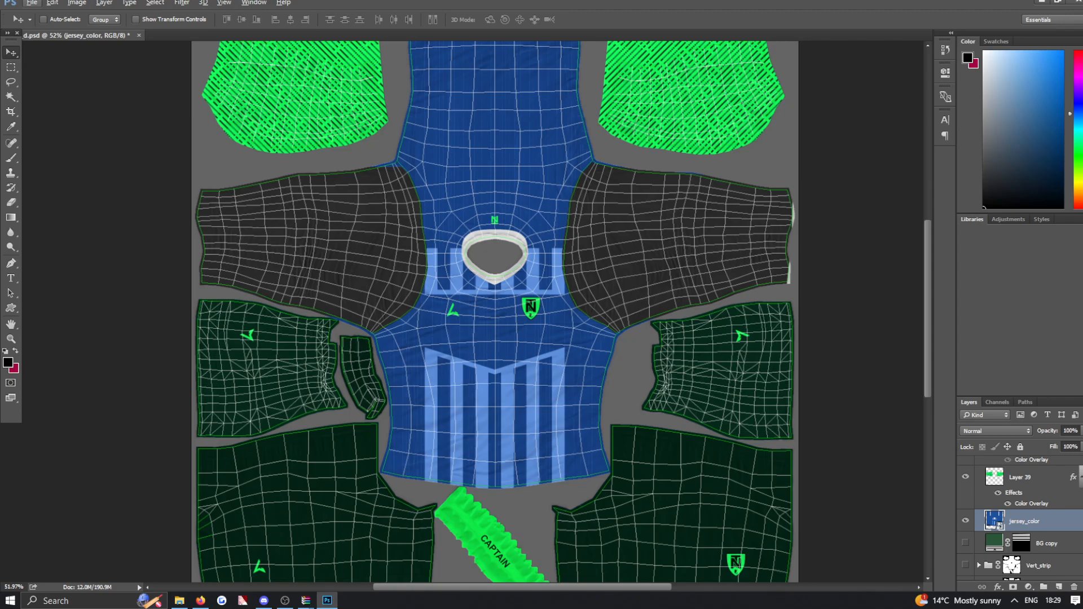
click(965, 478)
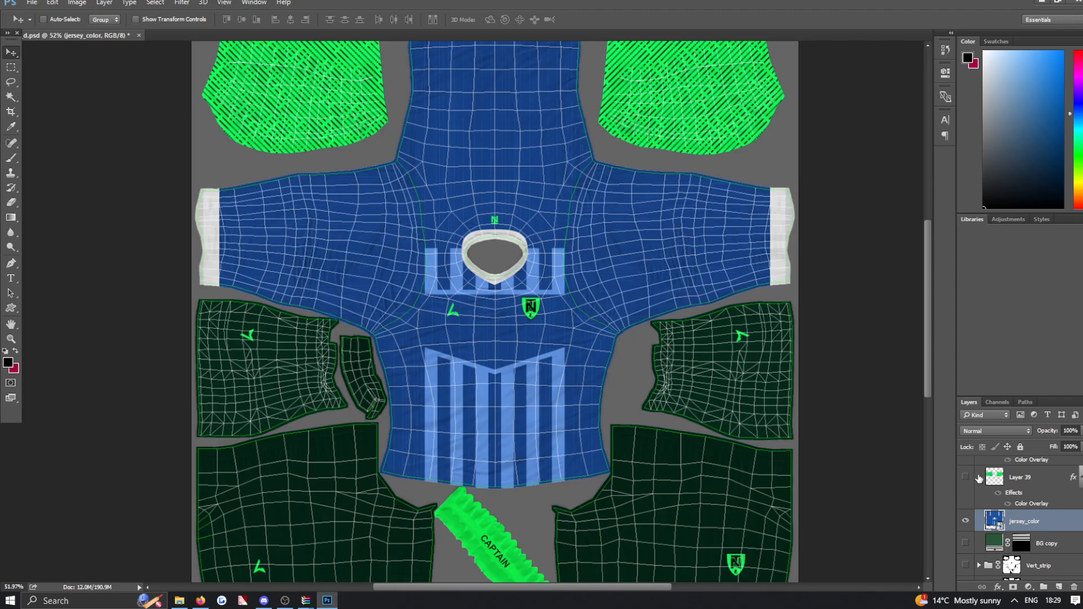
scroll(1020, 519, down, 5)
click(964, 463)
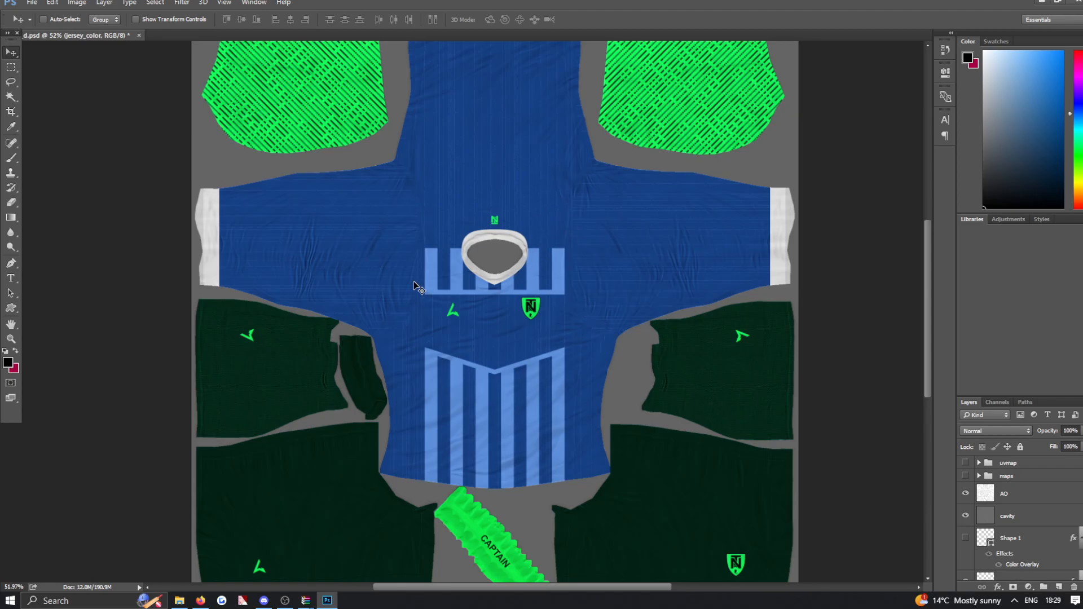
Take the Brush tool and sample the jersey's dark blue beside the collar as the foreground color.
scroll(418, 288, up, 10)
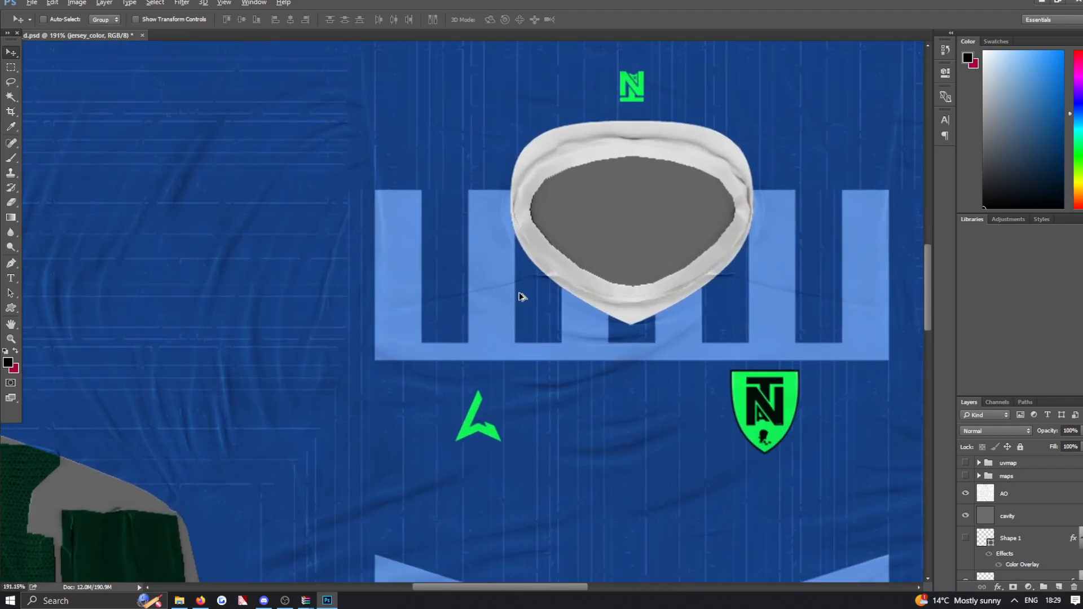
key(alt)
scroll(1015, 516, down, 10)
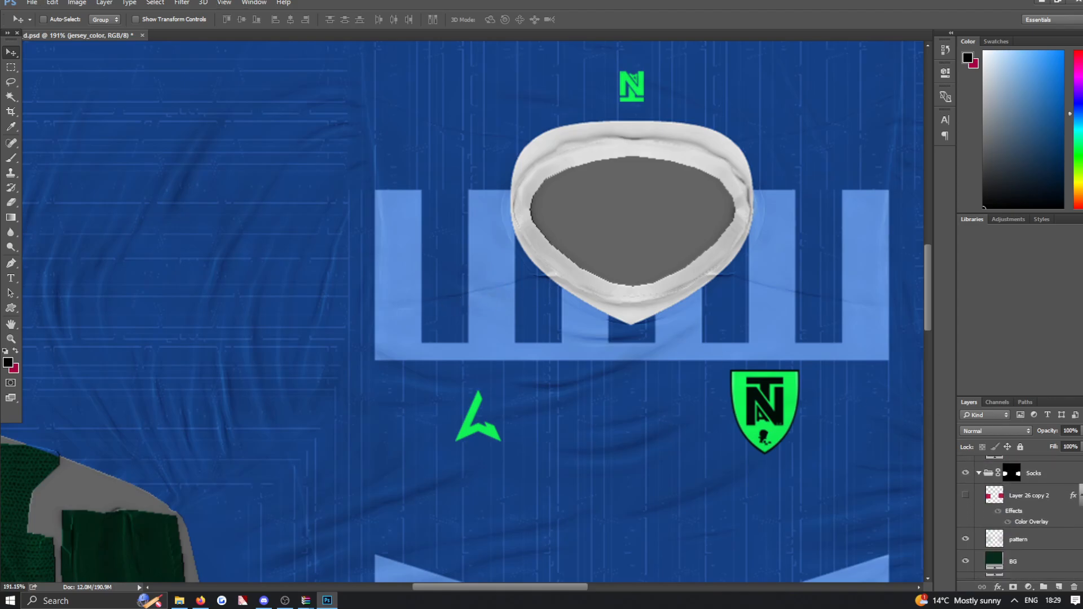
scroll(1015, 508, up, 3)
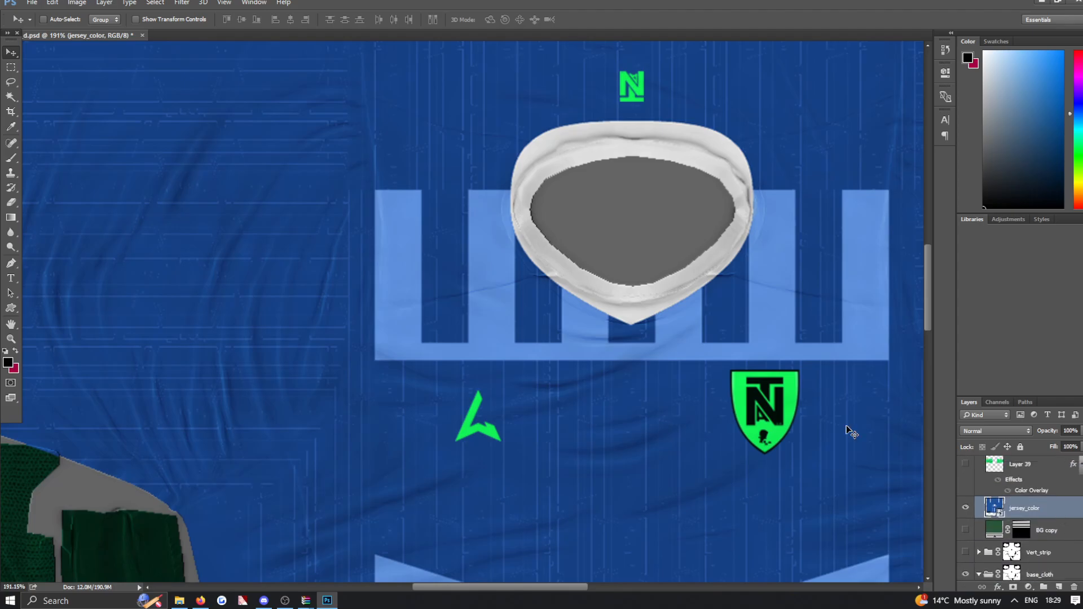
click(11, 158)
click(968, 57)
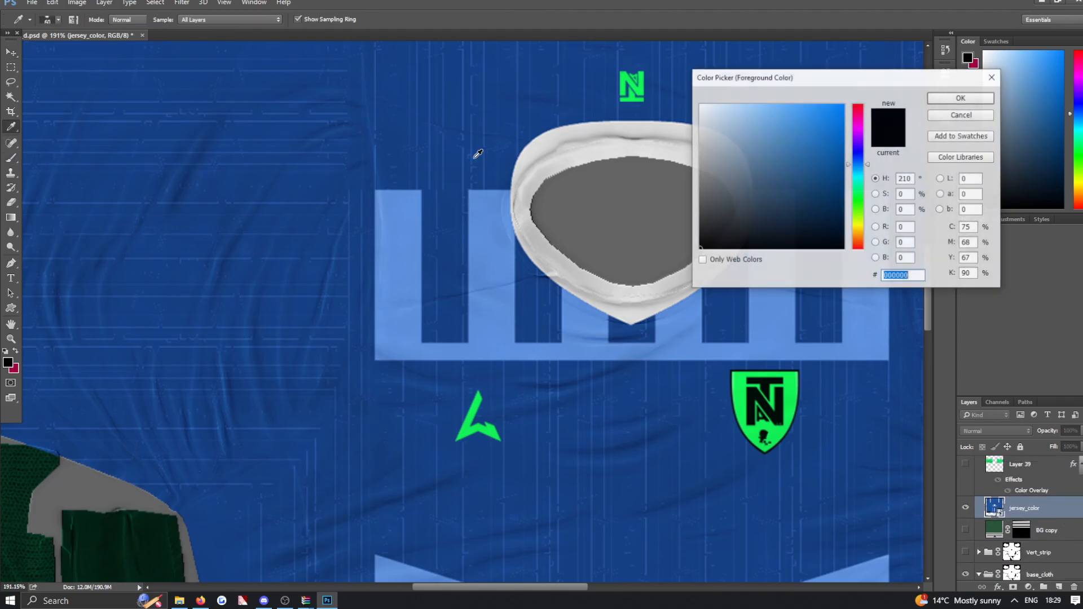
click(464, 172)
click(960, 99)
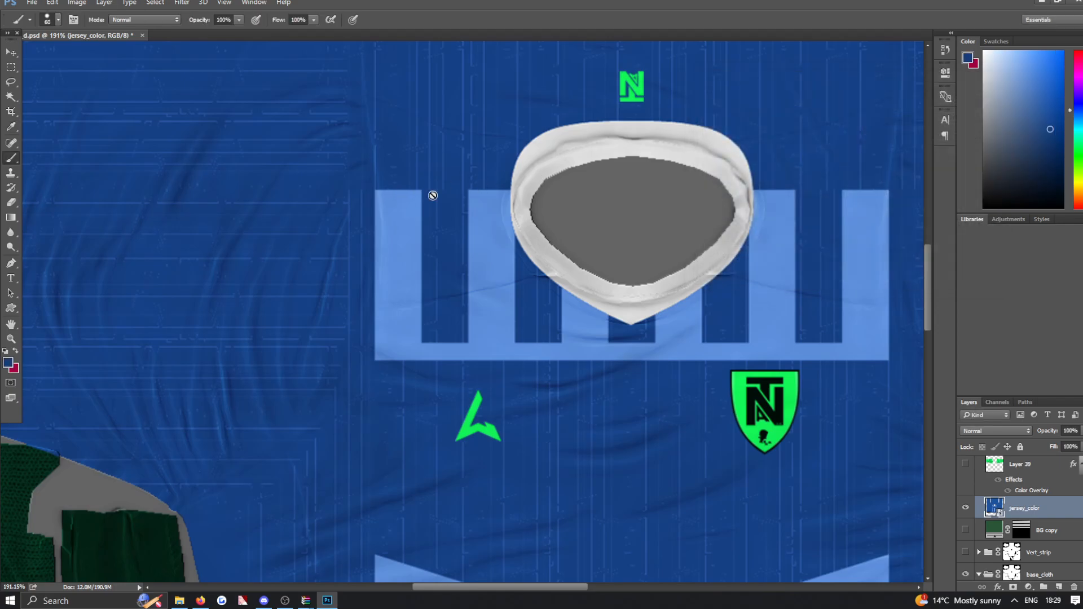
Rasterize the jersey_color smart object and add a new empty layer above it.
click(475, 212)
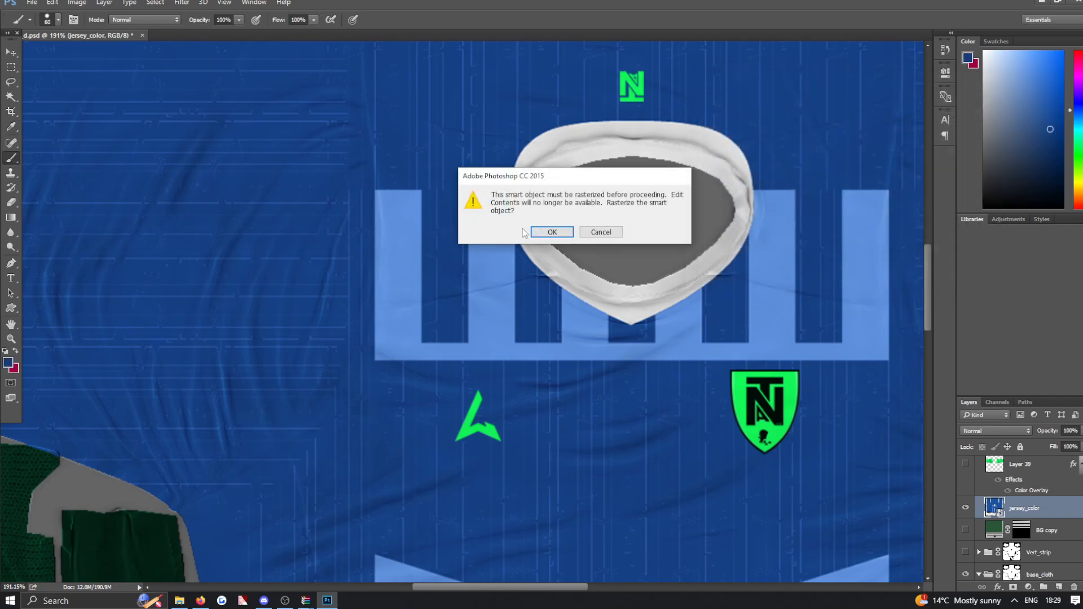
click(559, 232)
click(1059, 587)
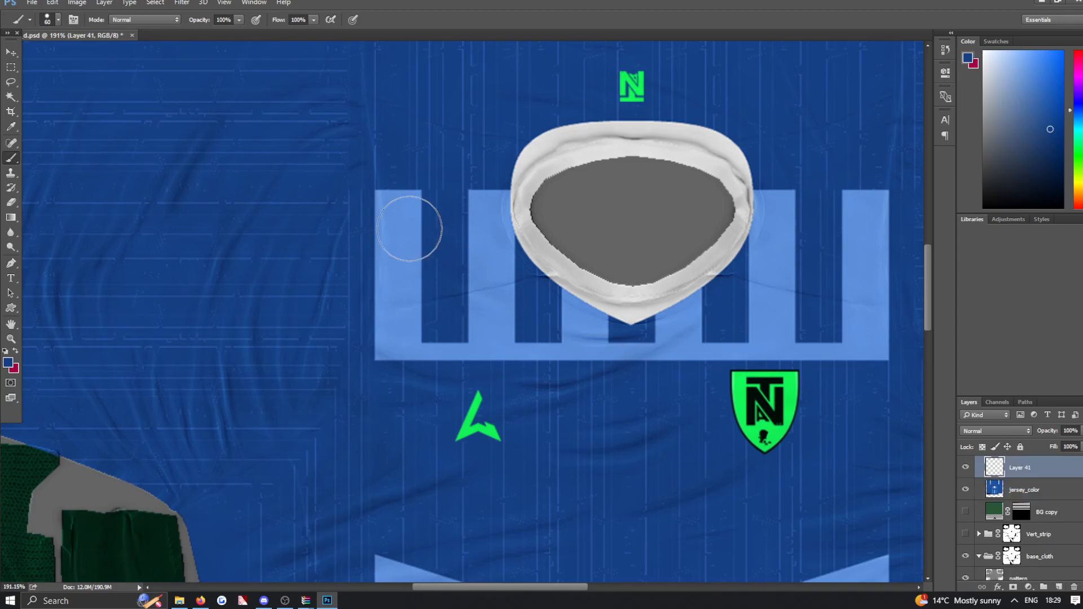
Try to paint dark blue over the light-blue chest stripes on both sides of the collar.
mouse_move(413, 227)
mouse_down()
mouse_move(386, 232)
mouse_move(347, 281)
mouse_move(417, 284)
mouse_move(528, 250)
mouse_move(371, 279)
mouse_move(493, 283)
mouse_up()
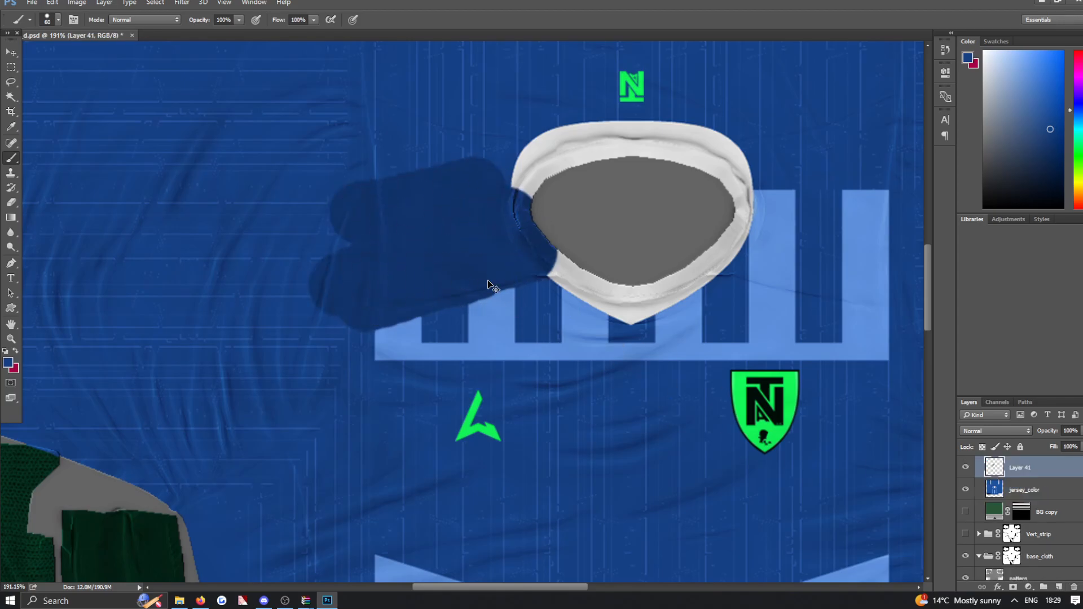
key(ctrl+z)
mouse_move(370, 283)
mouse_down()
mouse_move(502, 250)
mouse_move(500, 203)
mouse_move(445, 203)
mouse_up()
mouse_move(727, 204)
mouse_down()
mouse_move(886, 218)
mouse_move(754, 250)
mouse_move(878, 270)
mouse_move(848, 269)
mouse_up()
alt+scroll(721, 243, down, 5)
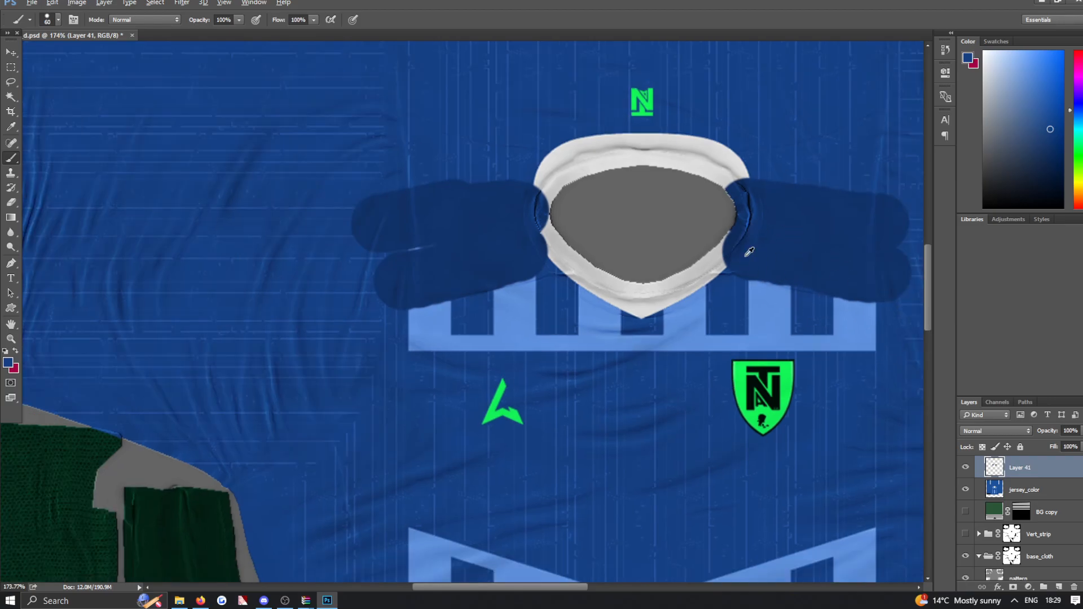
alt+scroll(829, 237, up, 2)
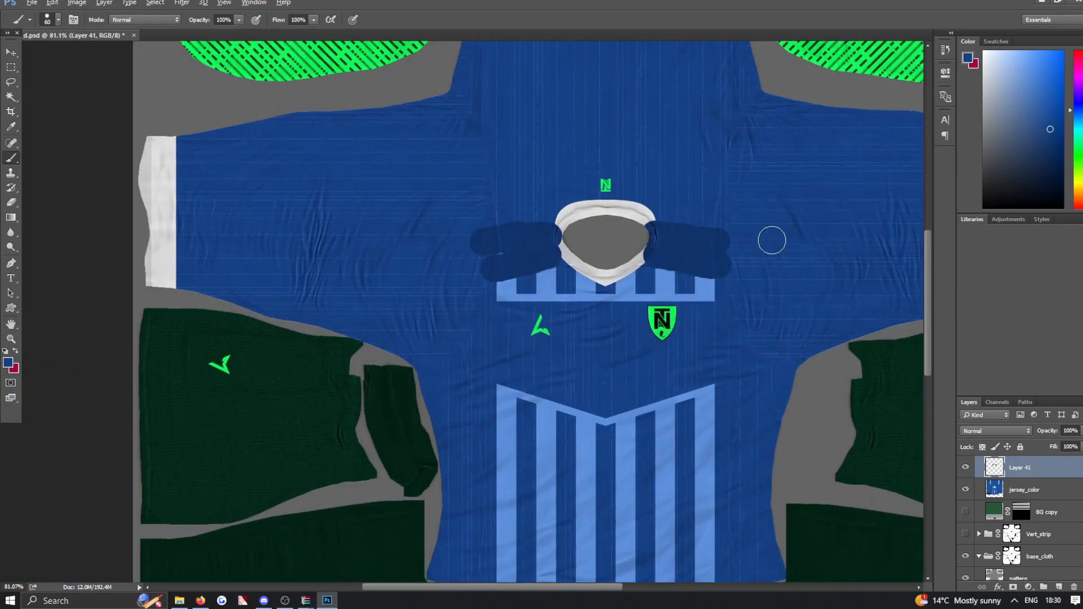
key(ctrl+z)
key(v)
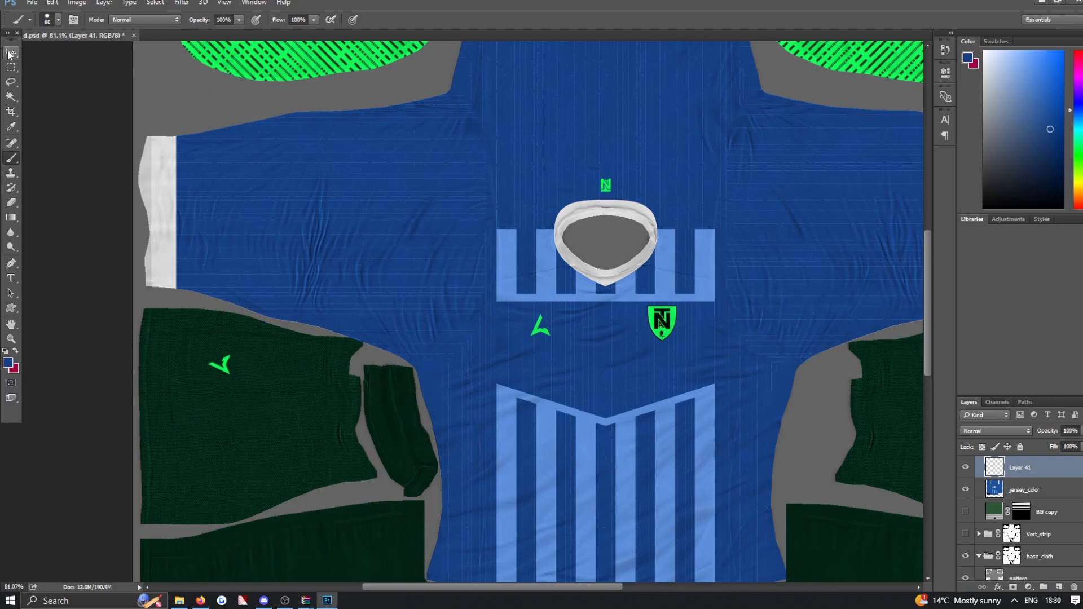
Select a rectangular patch of the right sleeve on the jersey_color layer and copy it to a new layer.
alt+scroll(342, 264, down, 2)
alt+scroll(342, 264, down, 1)
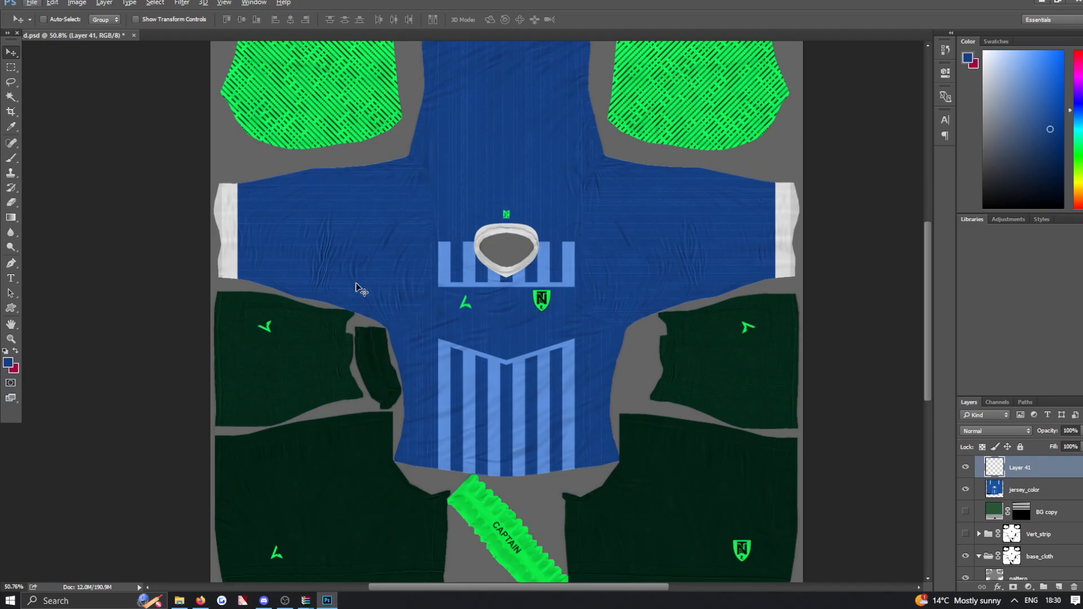
alt+scroll(580, 309, down, 2)
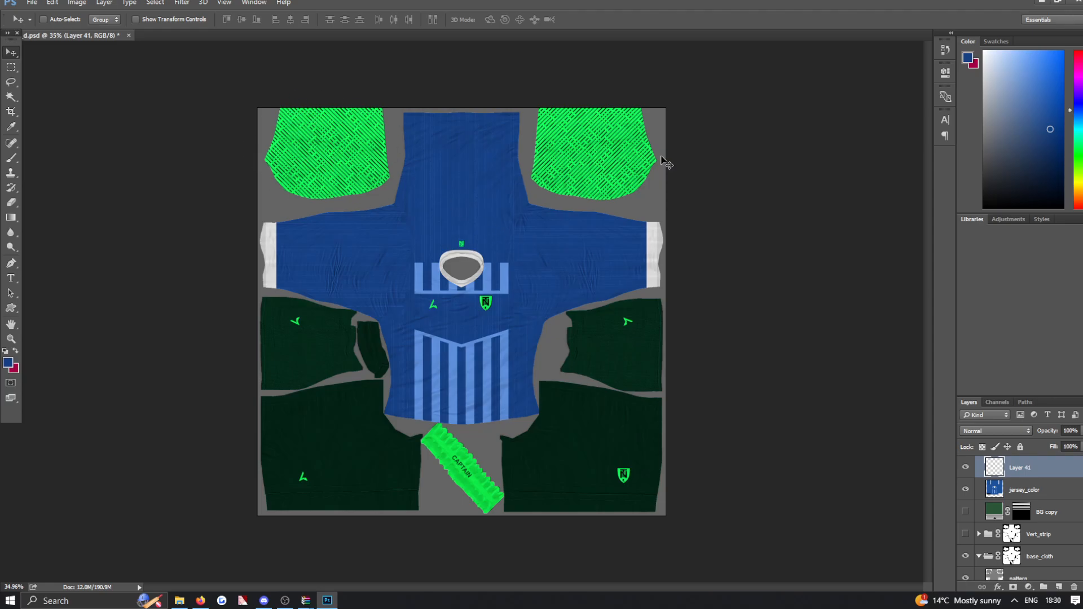
alt+scroll(665, 162, up, 5)
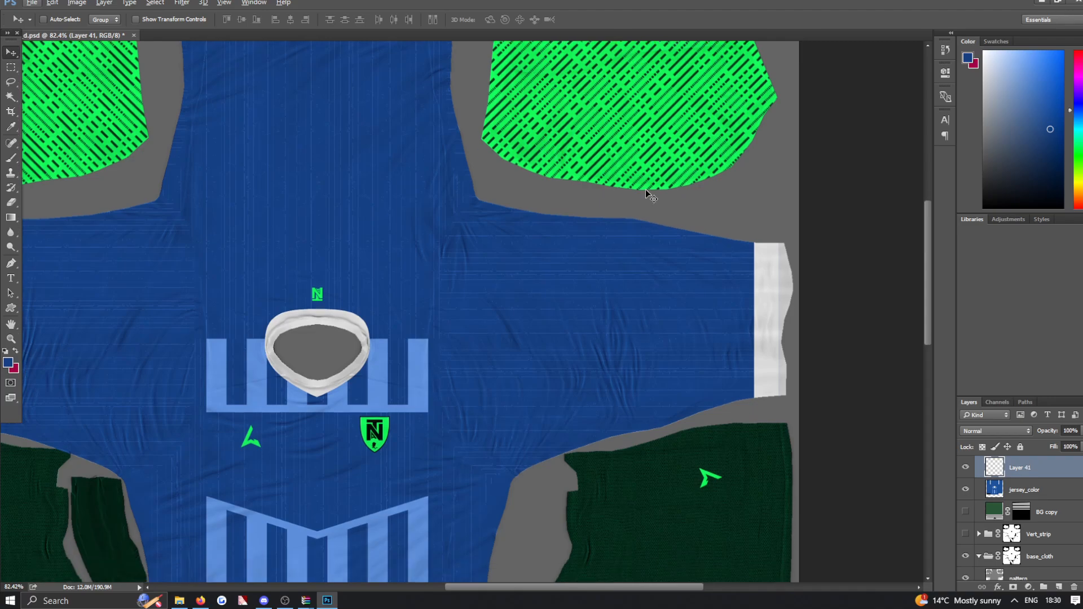
scroll(646, 192, up, 1)
click(11, 67)
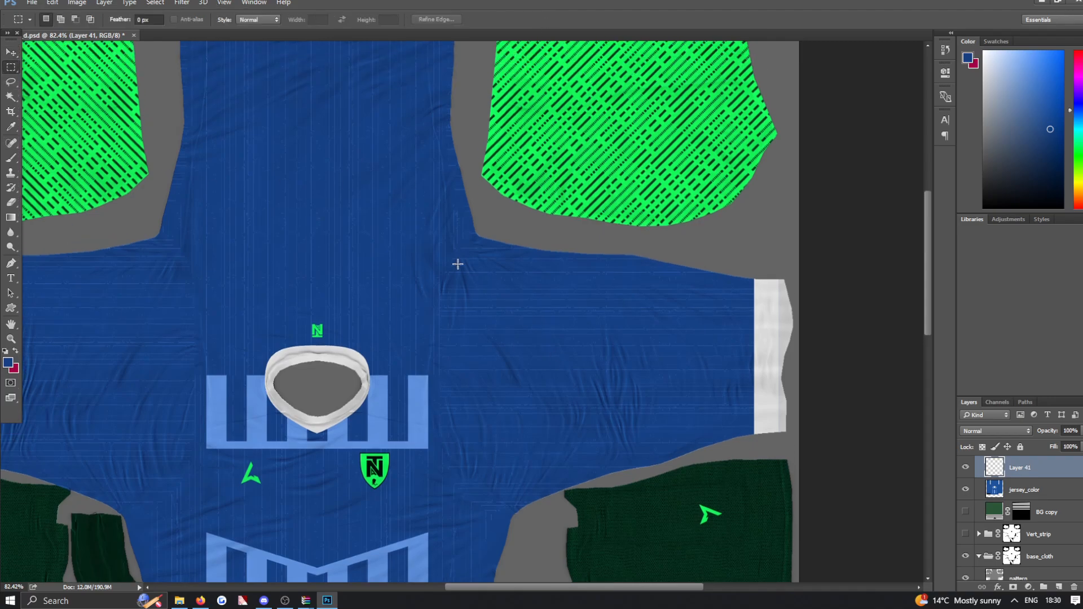
drag(457, 264, 698, 446)
click(1024, 490)
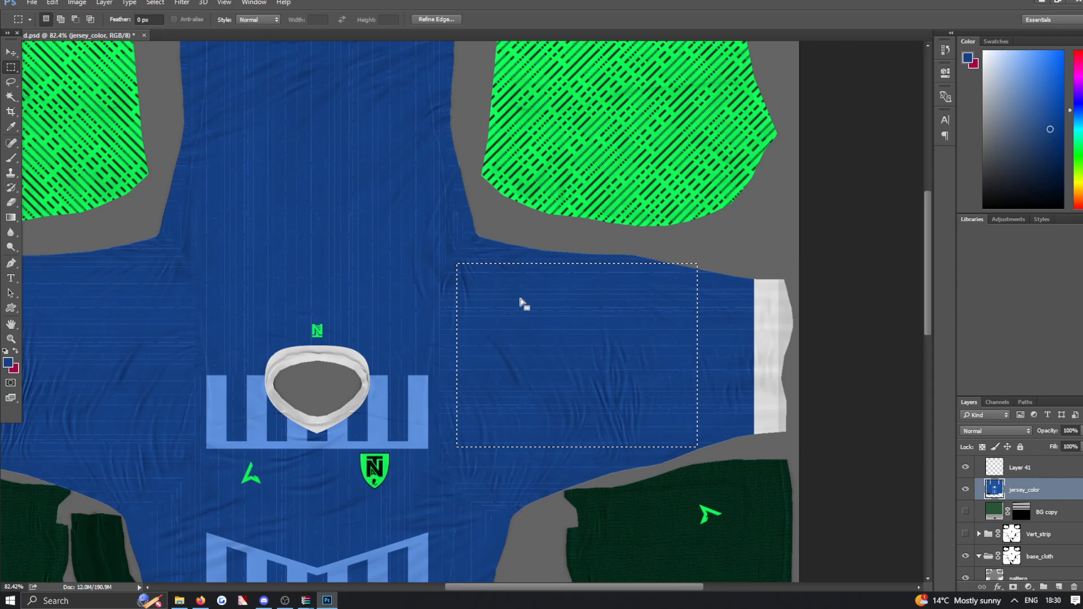
click(464, 267)
drag(452, 264, 687, 473)
key(ctrl+j)
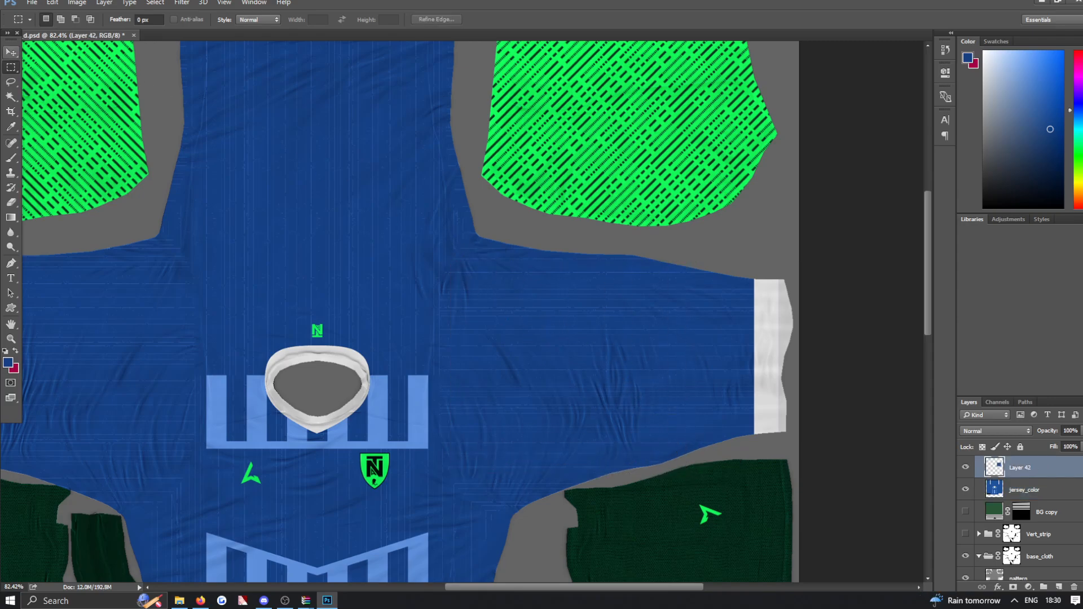
Raise the copied sleeve patch above Layer 16 copy 3 and move it over the upper-right green panel.
click(11, 52)
drag(1043, 468, 1050, 490)
drag(681, 359, 642, 155)
Rotate the sleeve patch 180°, enlarge it to about 128%, and fit it over the upper-right green panel.
key(ctrl+t)
right_click(666, 194)
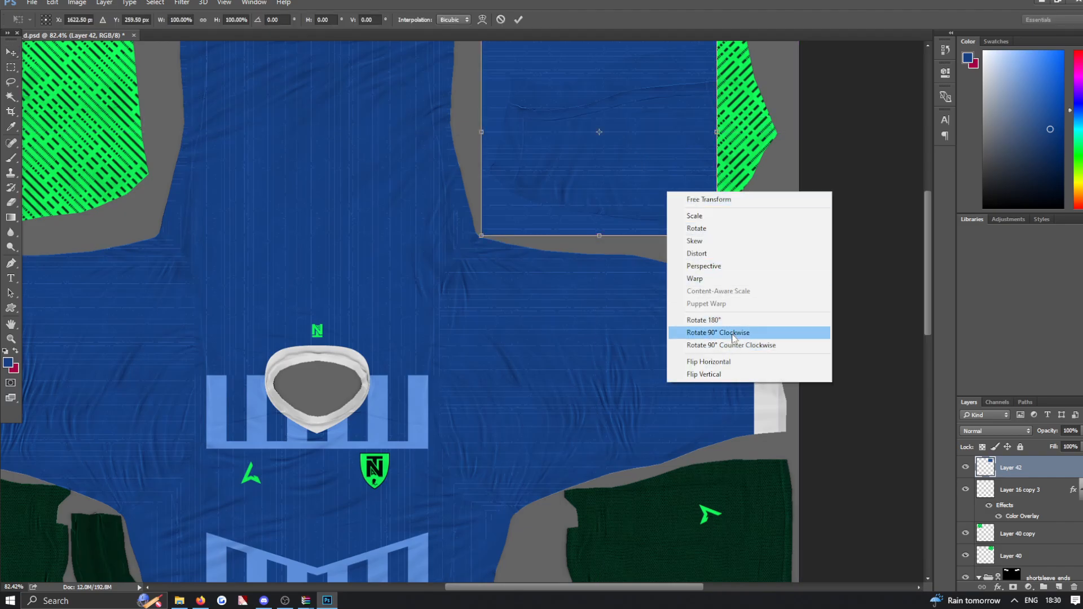
click(700, 332)
right_click(644, 207)
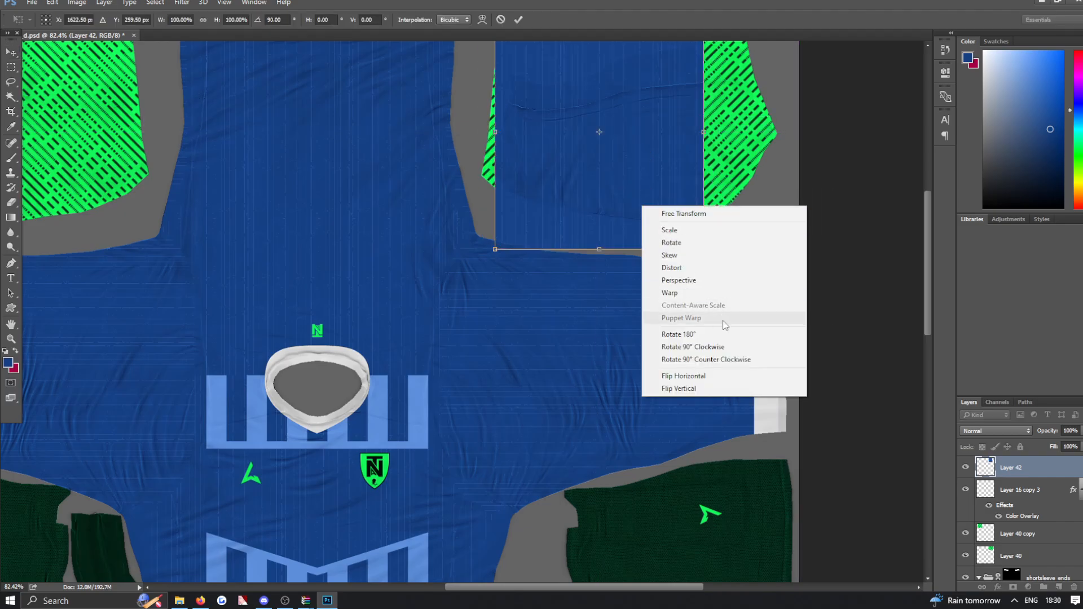
click(725, 350)
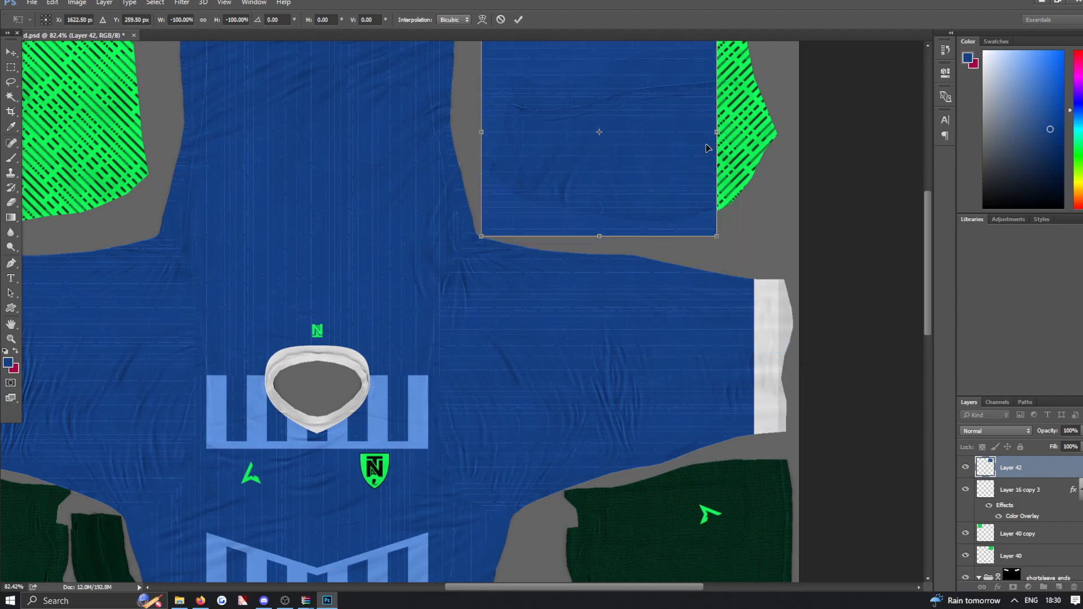
drag(733, 239, 743, 258)
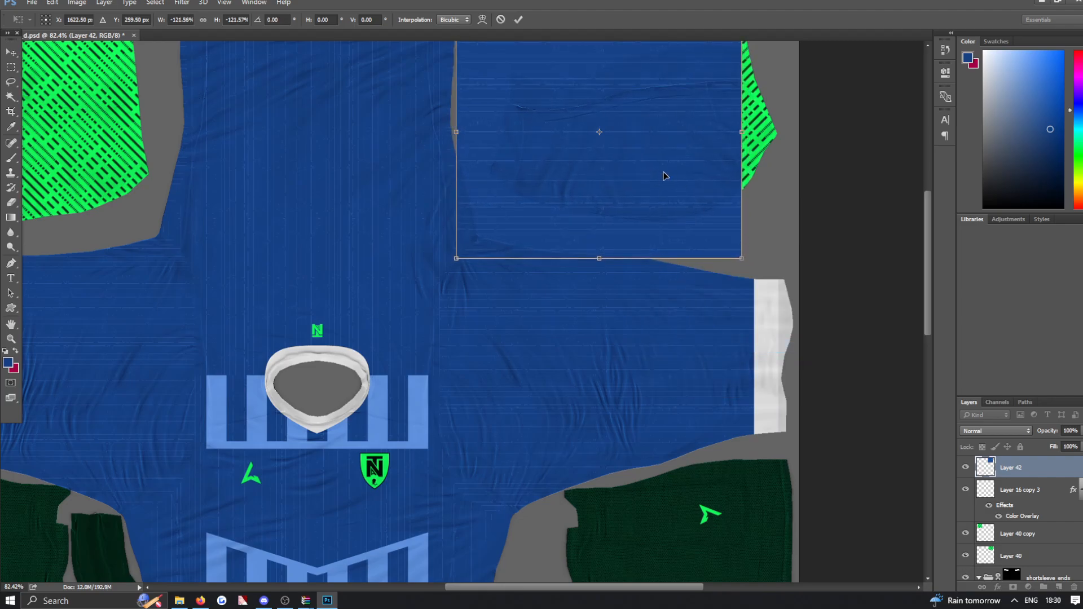
drag(665, 174, 699, 168)
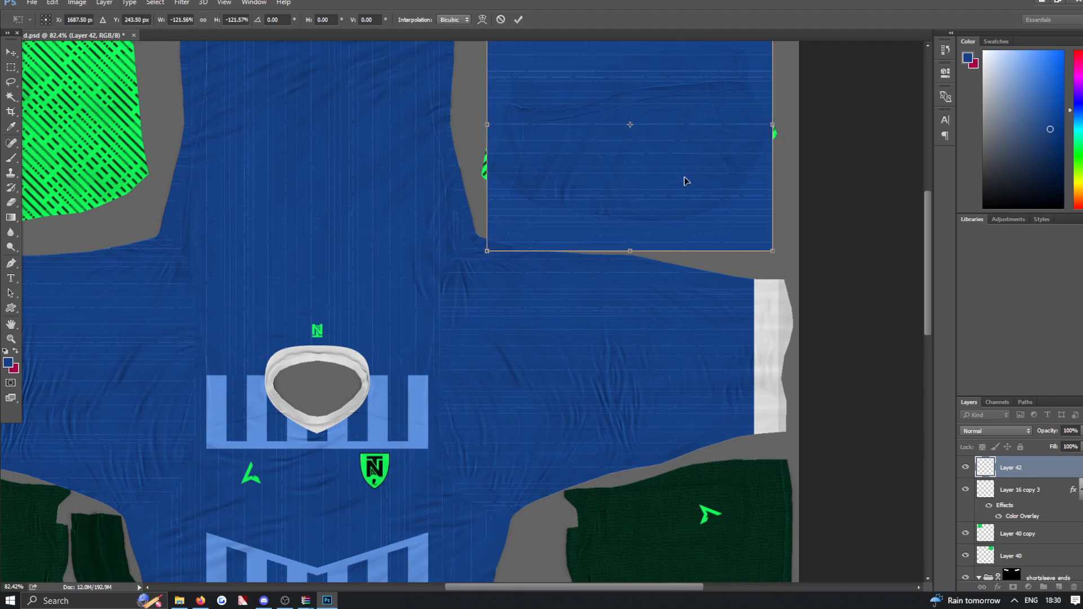
drag(483, 253, 479, 258)
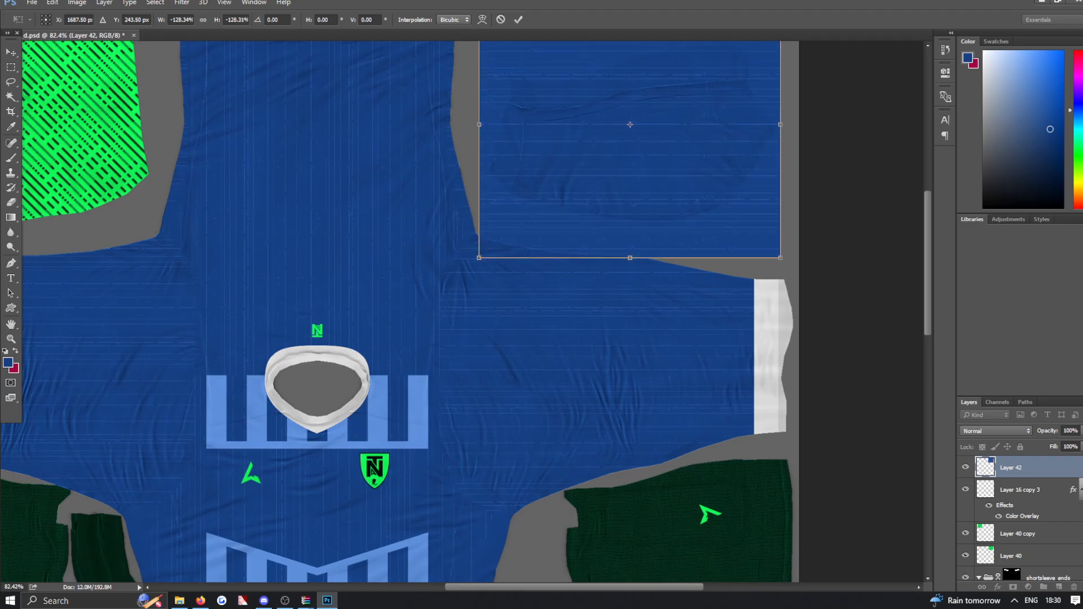
click(11, 51)
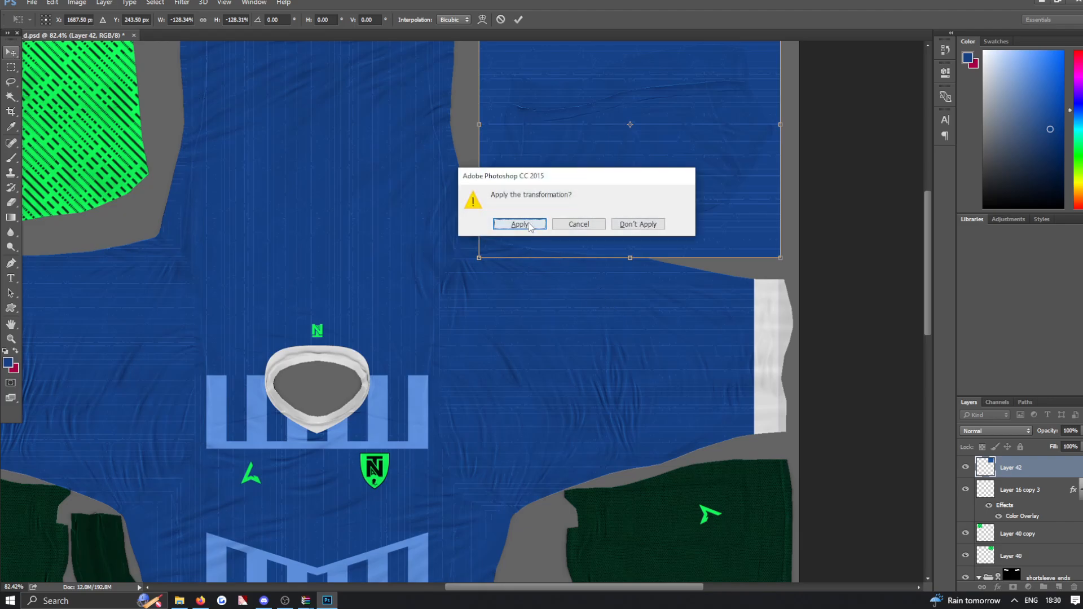
click(513, 222)
Duplicate the blue sleeve patch and place the copy over the upper-left green panel.
scroll(677, 318, down, 3)
scroll(677, 318, down, 2)
drag(651, 156, 305, 156)
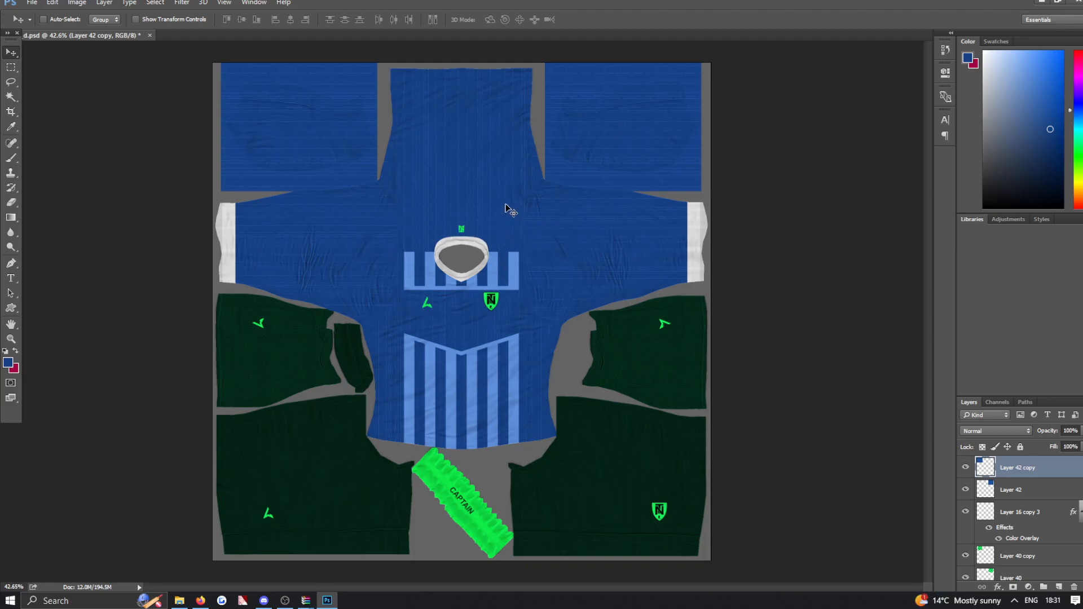
click(32, 3)
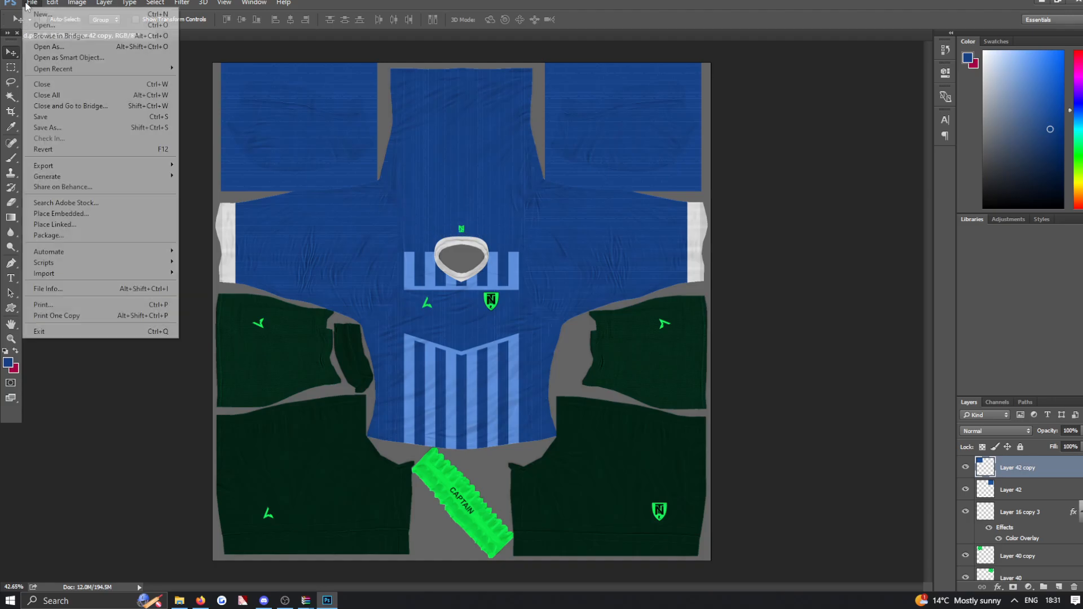
click(558, 2)
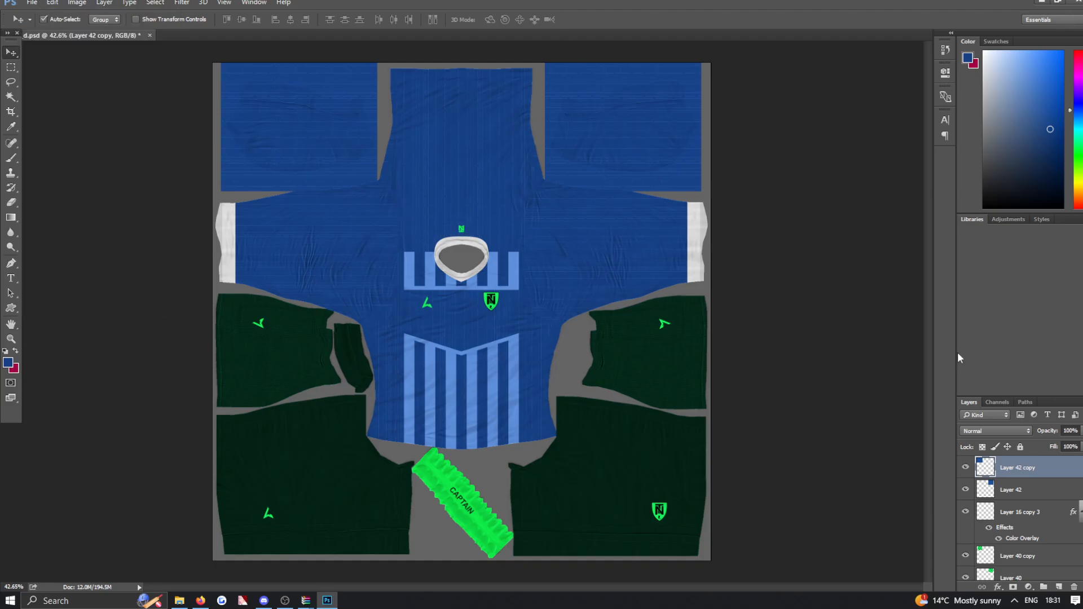
Undo the blue patches, Layer 42 and its copy, along with the empty Layer 41 above jersey_color.
key(ctrl+alt+z)
key(ctrl+alt+z)
key(ctrl+alt+z)
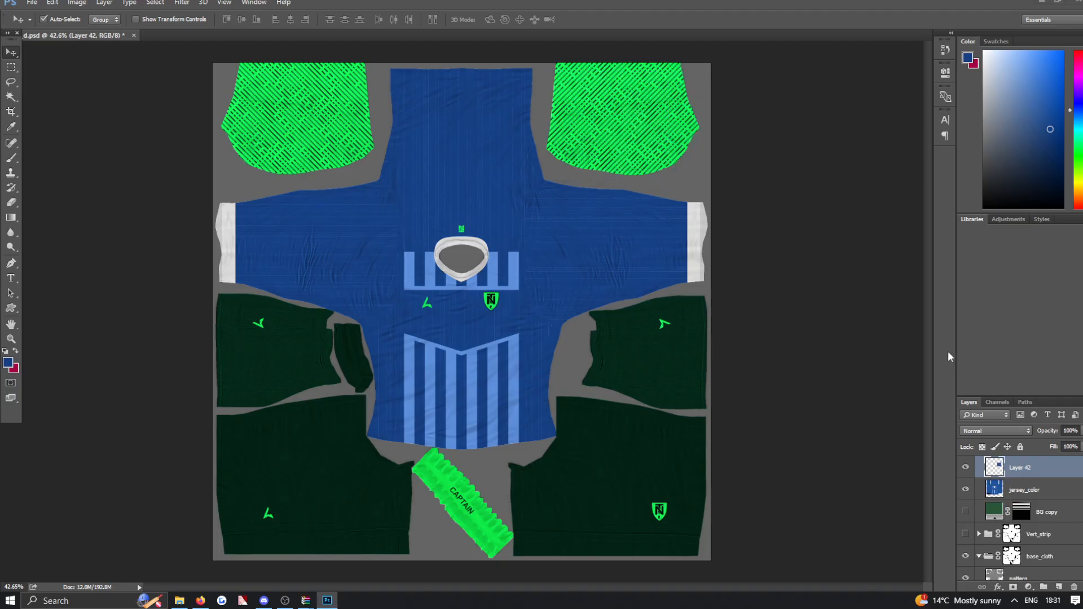
key(ctrl+alt+z)
key(ctrl+alt+z)
key(ctrl+z)
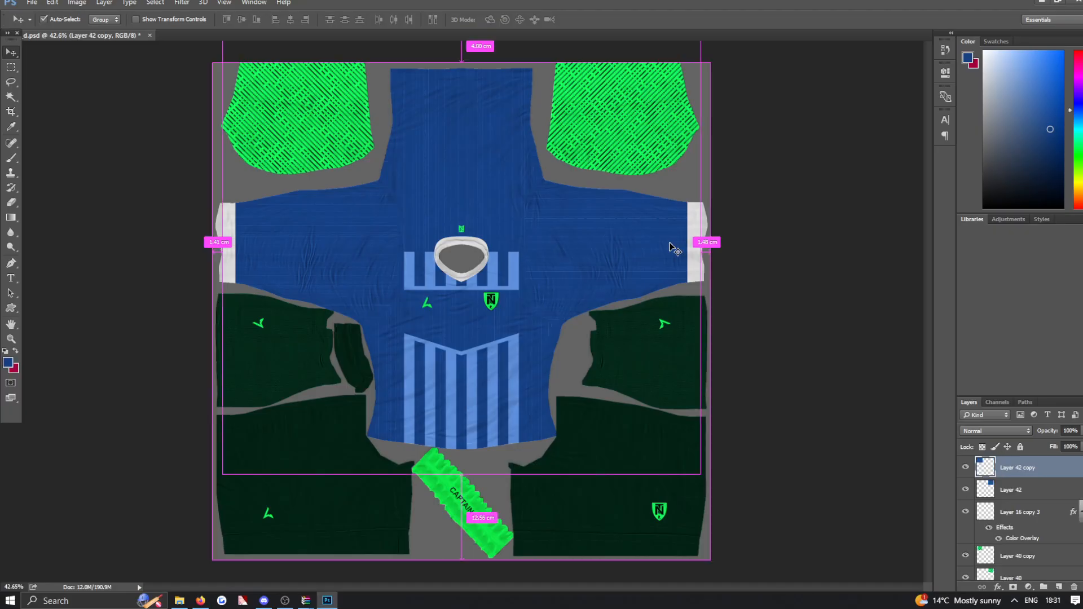
key(ctrl+alt+z)
key(ctrl+alt+z)
key(ctrl+alt+z)
key(ctrl+alt+z)
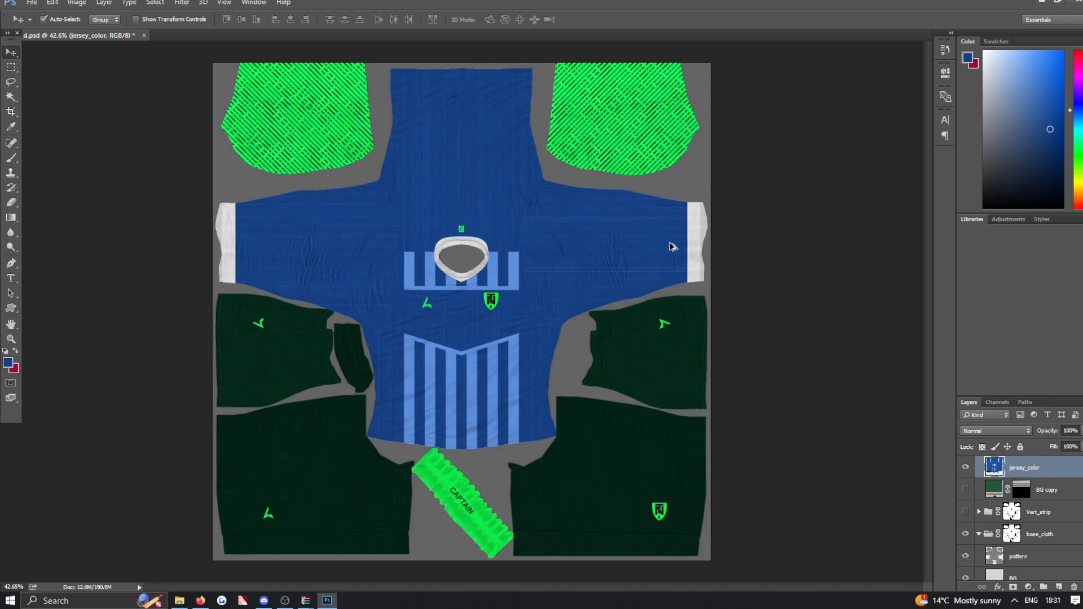